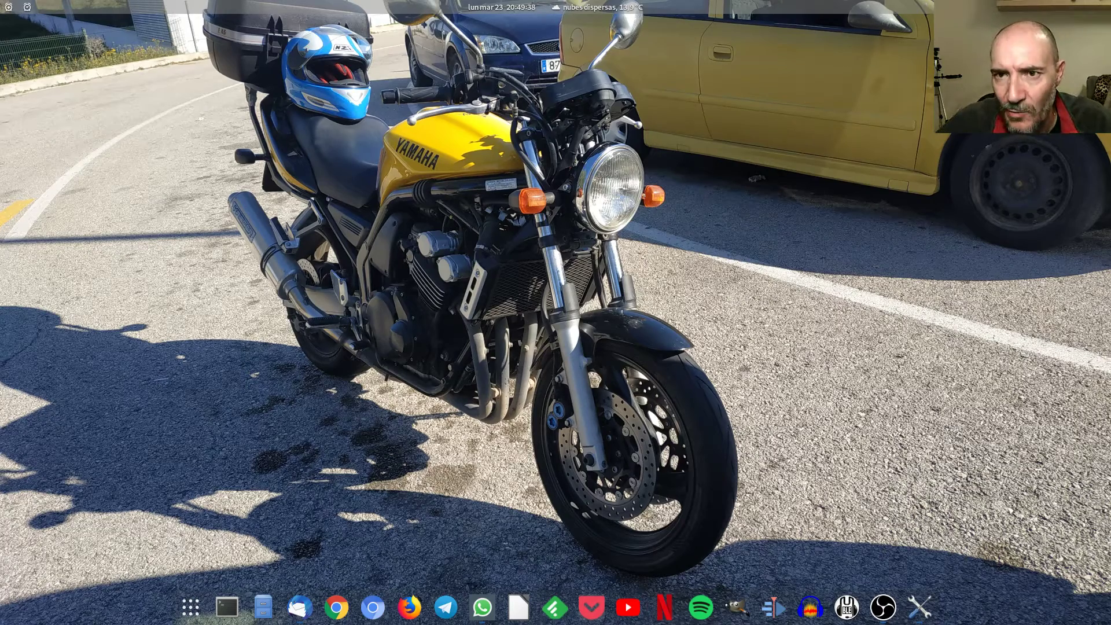
# Search 'boxe' in Activities, launch Cajas and center its window.
pyautogui.press('super')
pyautogui.write('boxe')
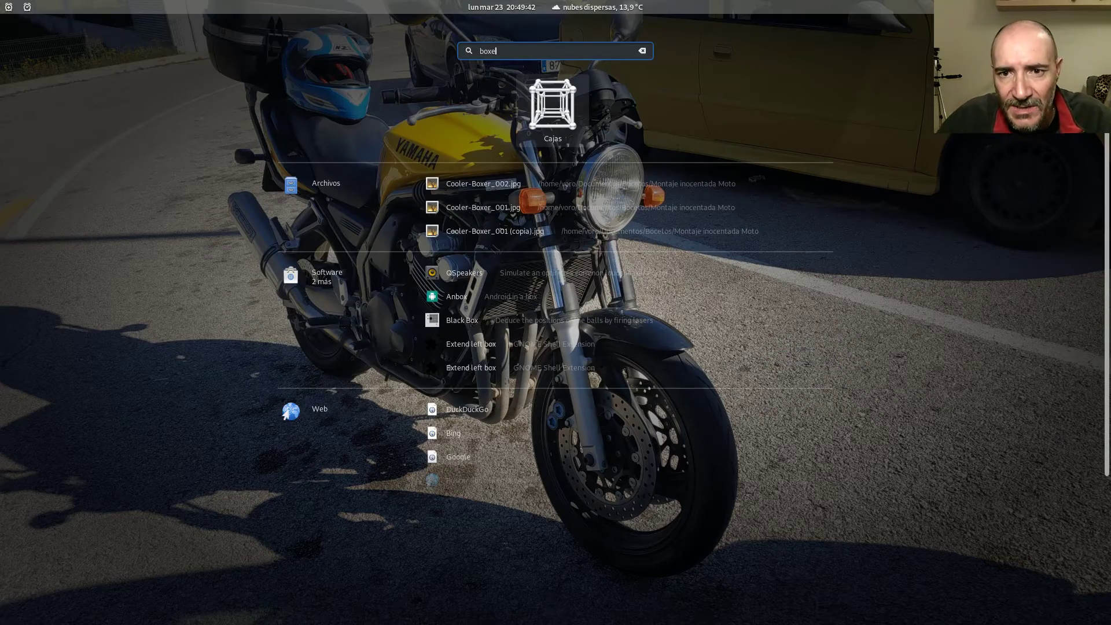
pyautogui.click(553, 109)
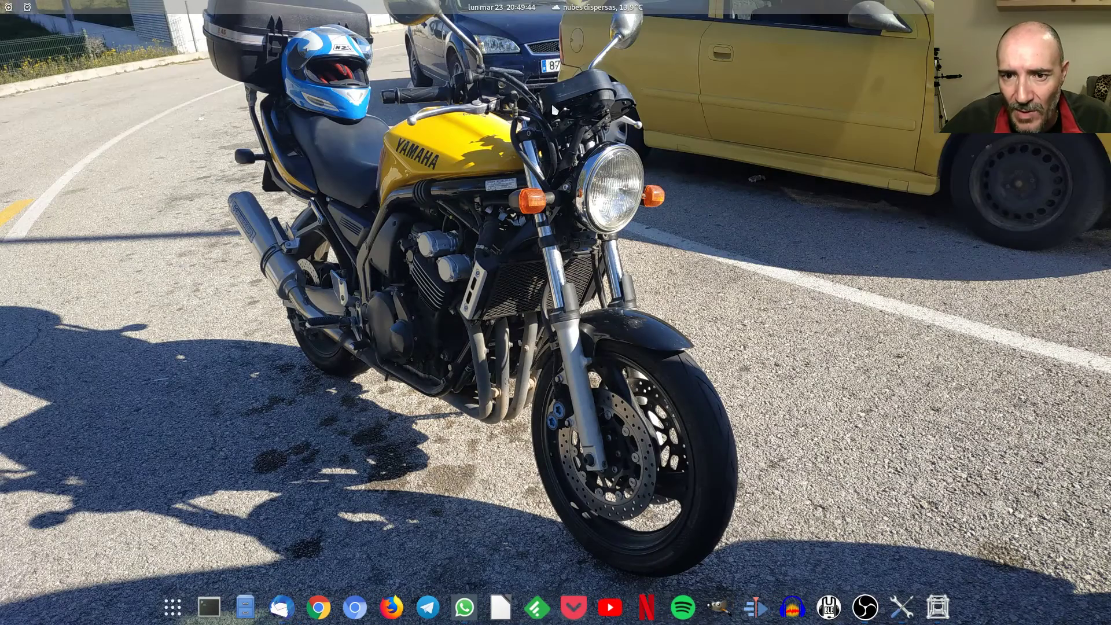
pyautogui.moveTo(1013, 117); pyautogui.dragTo(356, 84)
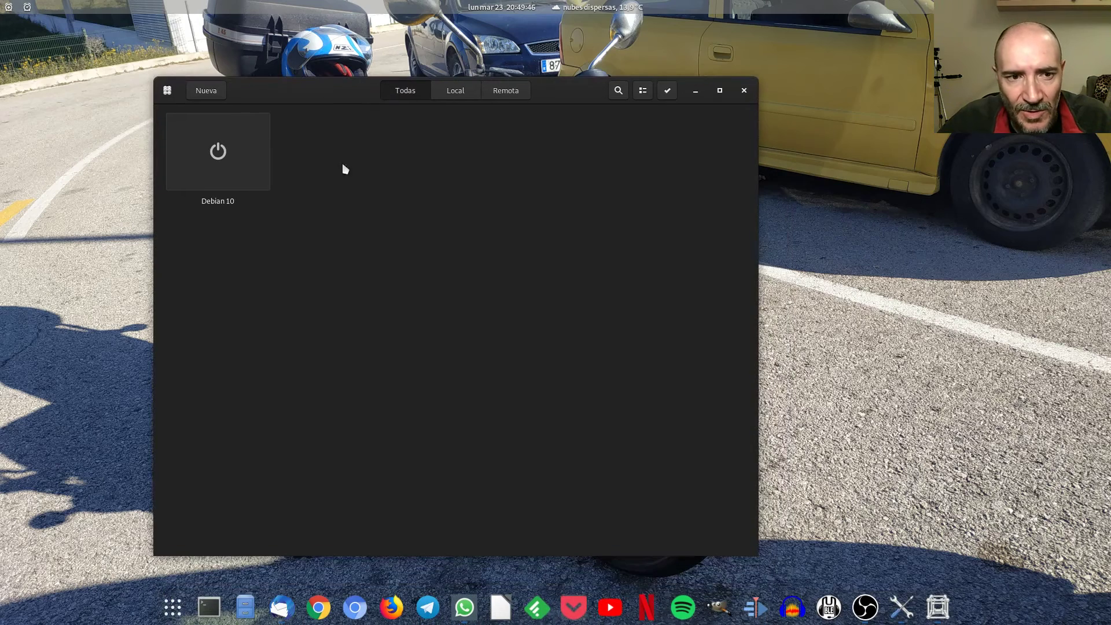
# Start a new box from MX-19.1_x64.iso in Descargas and reach the review page.
pyautogui.click(213, 90)
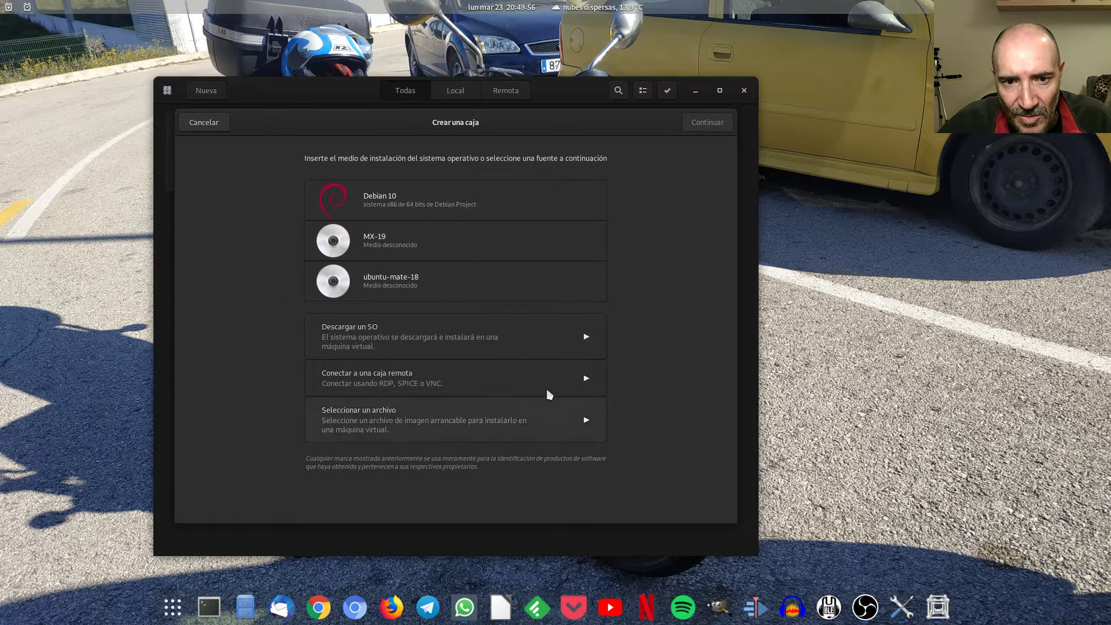
pyautogui.click(427, 430)
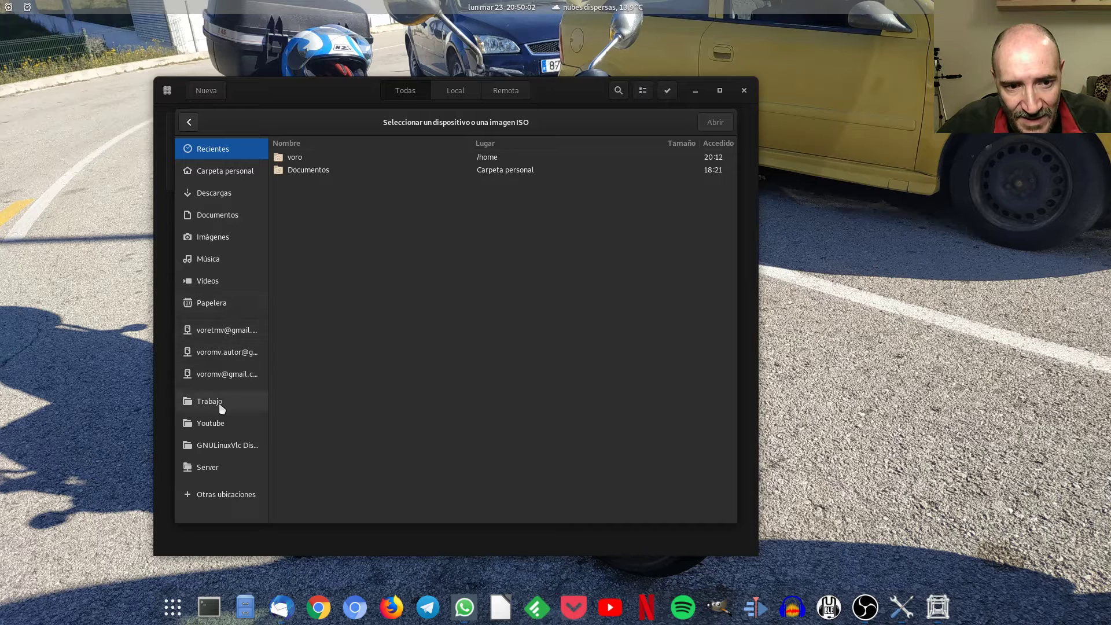
pyautogui.click(227, 195)
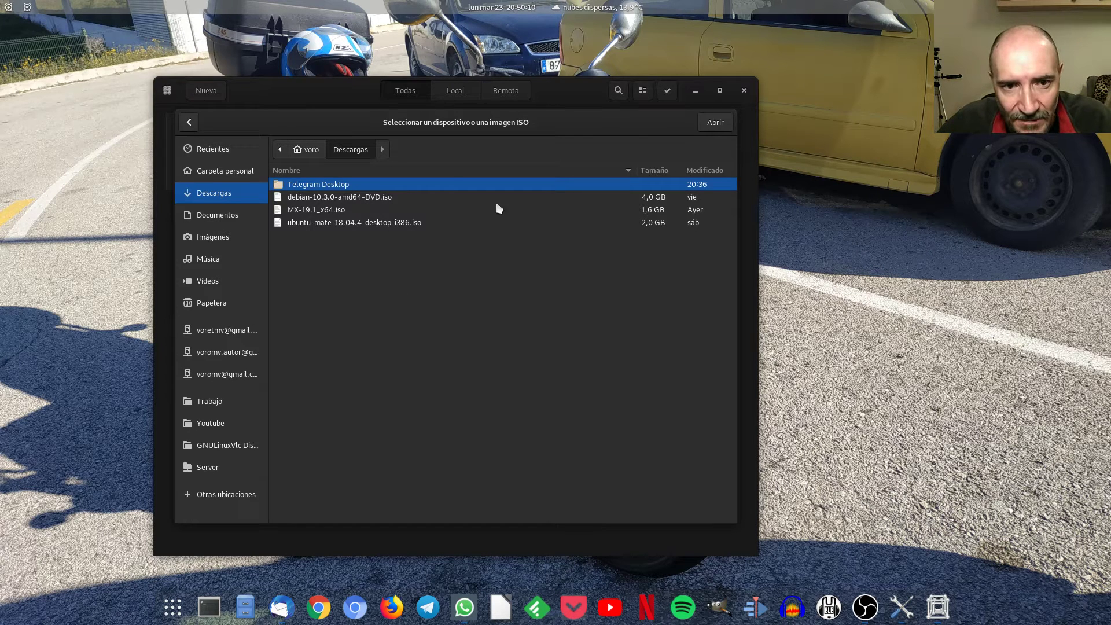
pyautogui.click(336, 212)
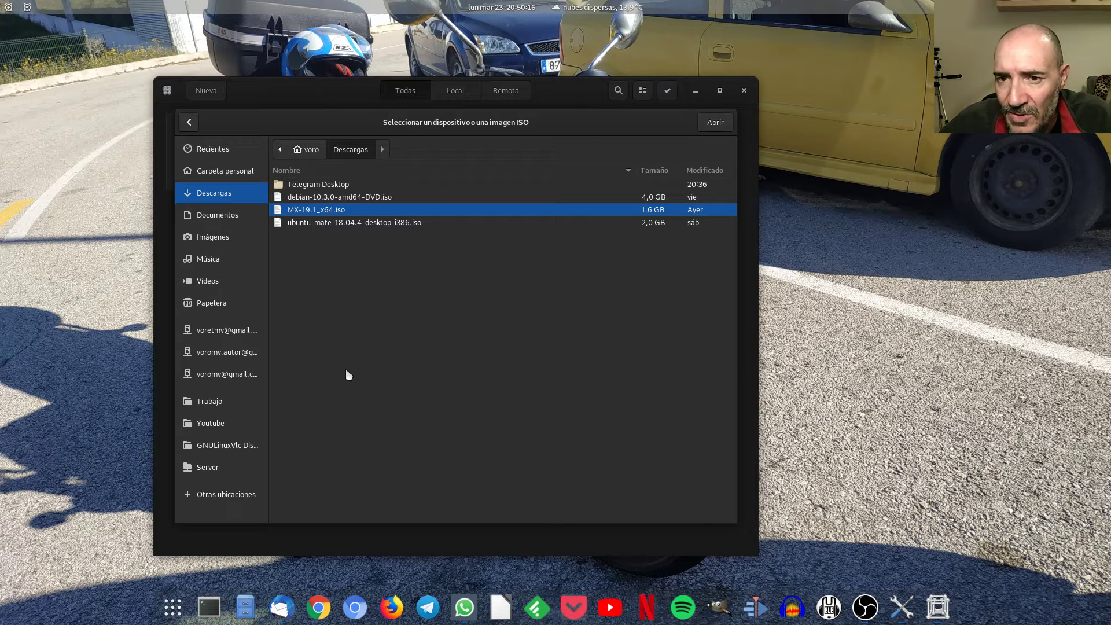
pyautogui.click(725, 121)
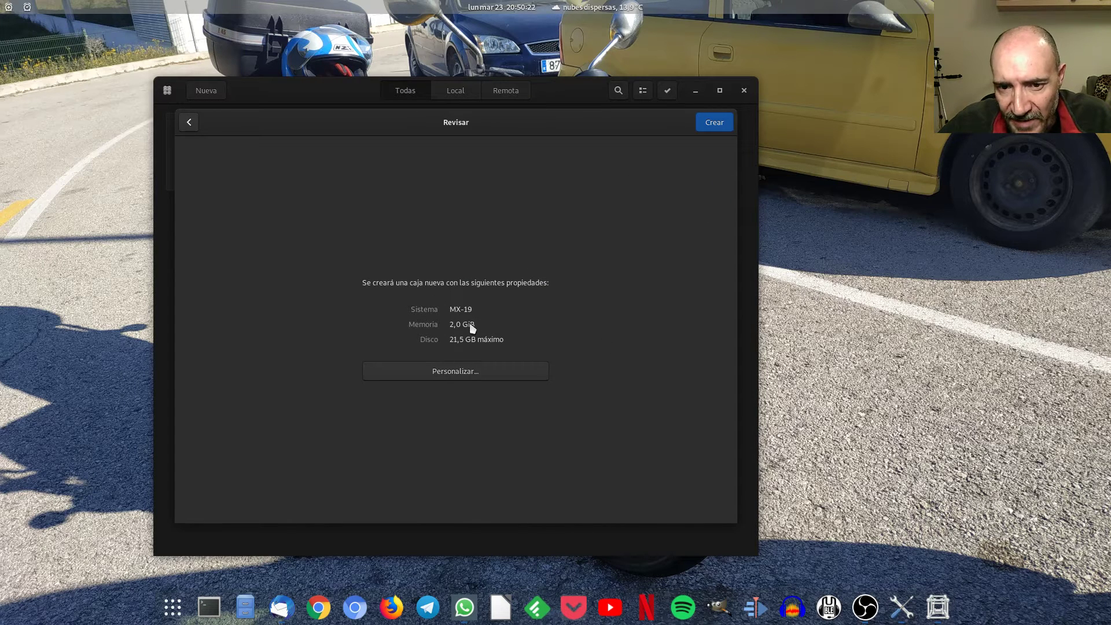
# Lower the MX-19 box's maximum disk size to 12,4 GB.
pyautogui.click(465, 379)
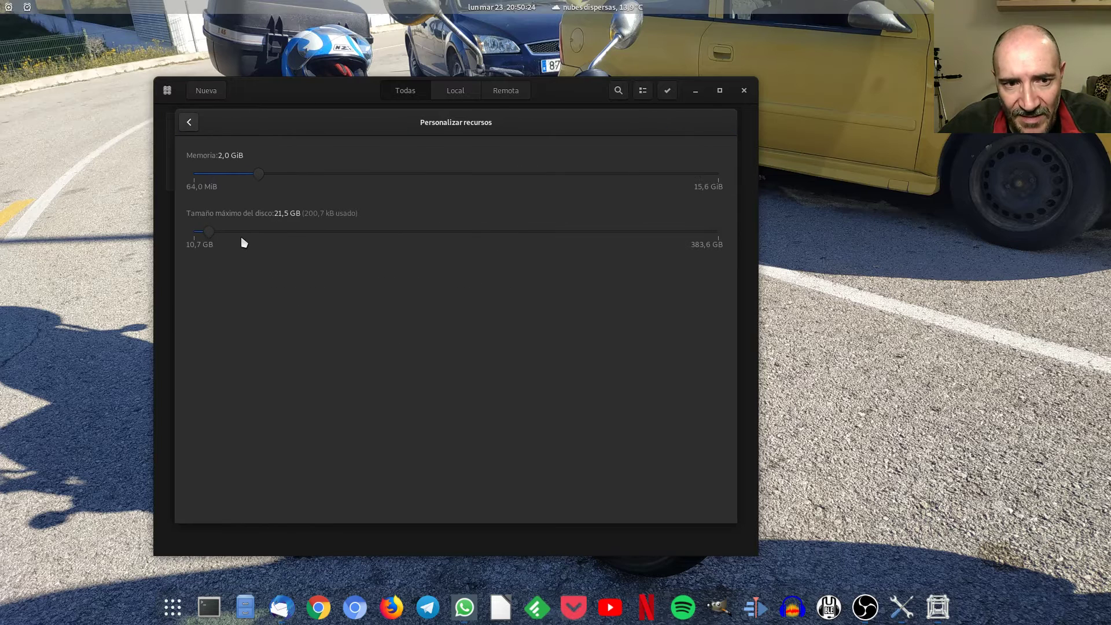
pyautogui.moveTo(210, 233)
pyautogui.mouseDown()
pyautogui.moveTo(218, 229)
pyautogui.moveTo(196, 241)
pyautogui.mouseUp()
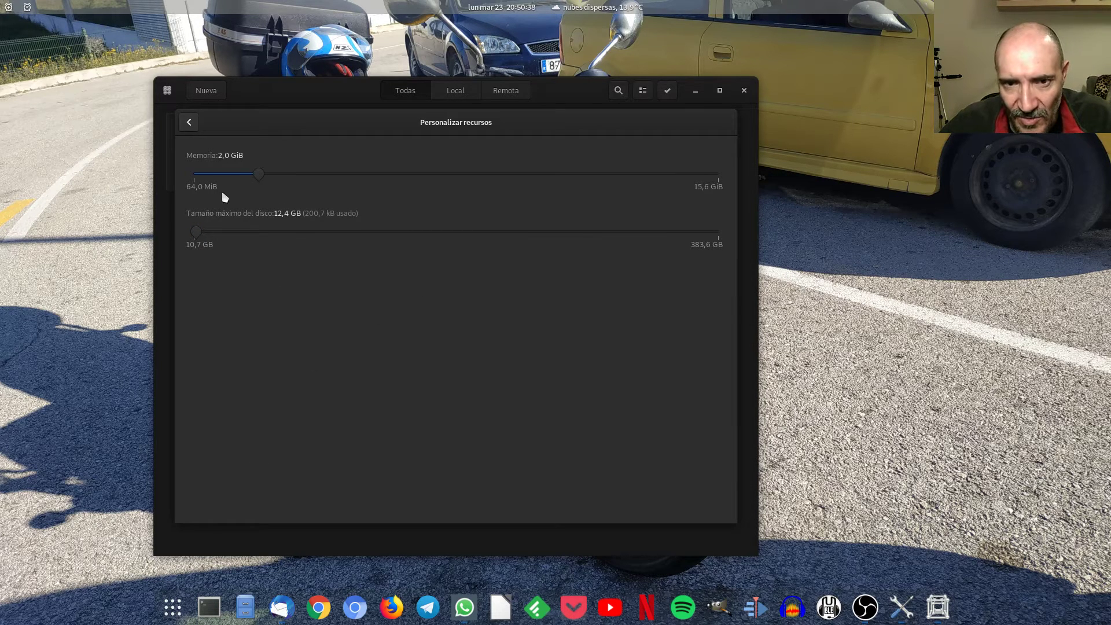
pyautogui.click(189, 122)
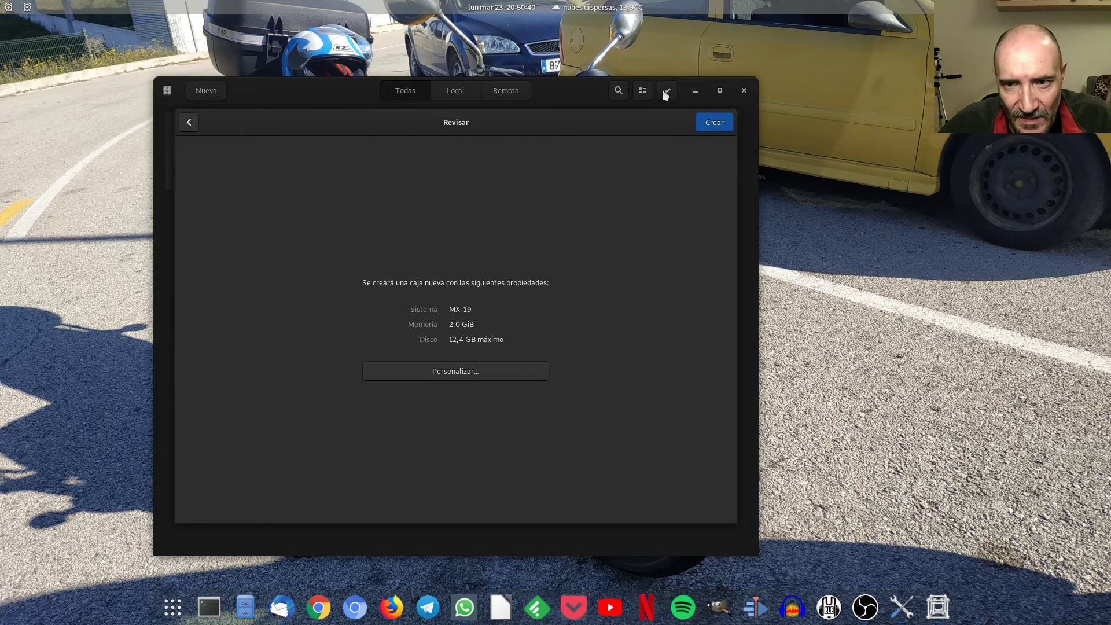
# Reduce the box's memory to 1,0 GiB and create the MX-19 box.
pyautogui.click(442, 379)
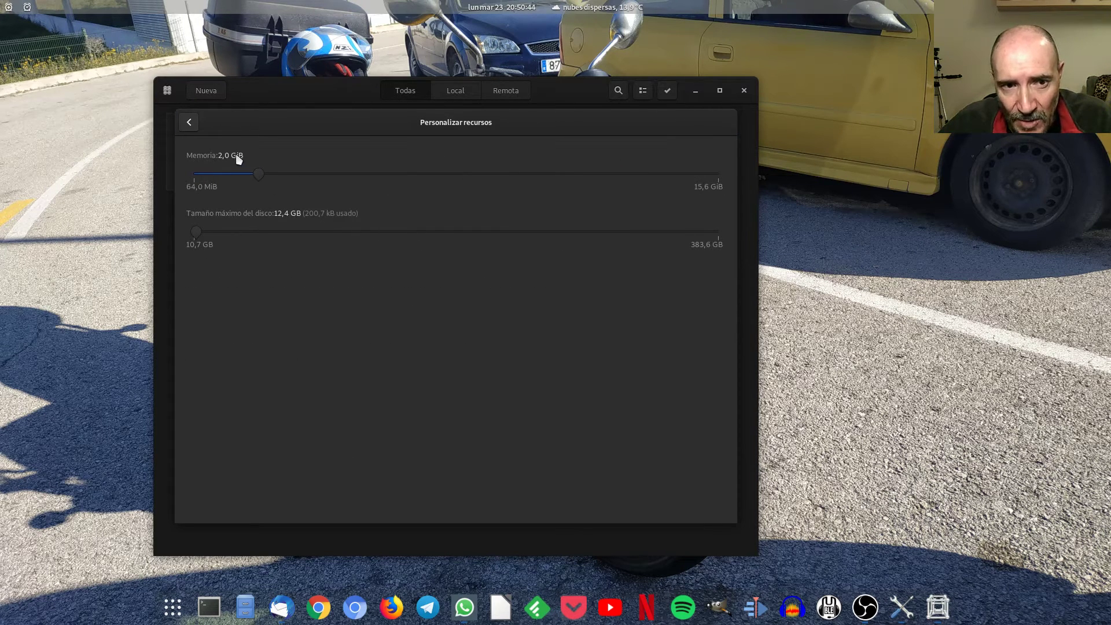
pyautogui.moveTo(258, 174); pyautogui.dragTo(226, 181)
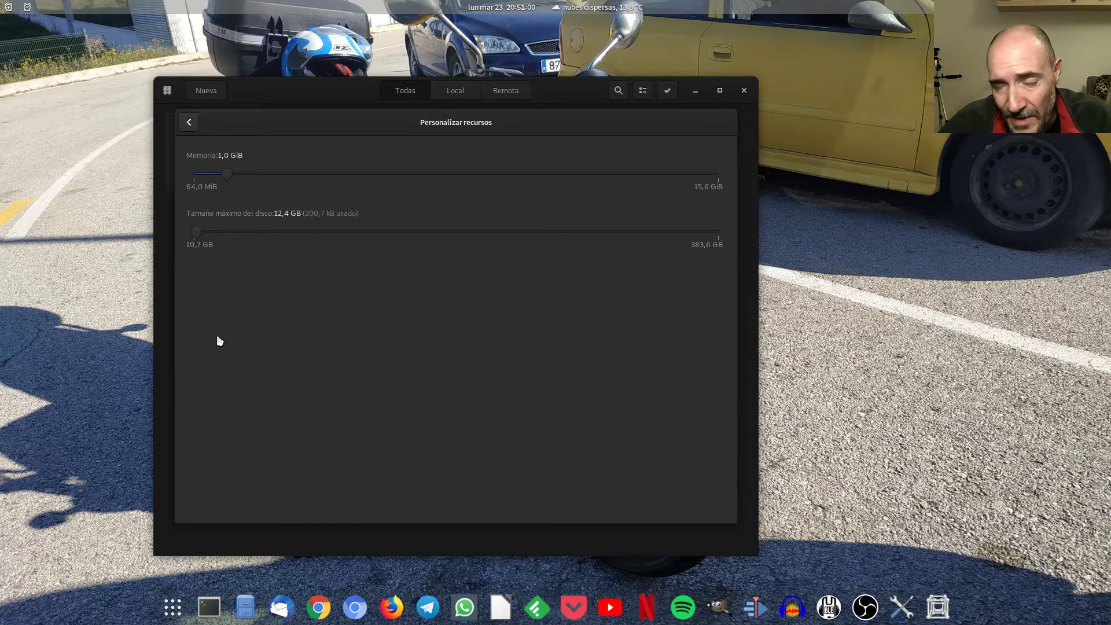
pyautogui.click(187, 123)
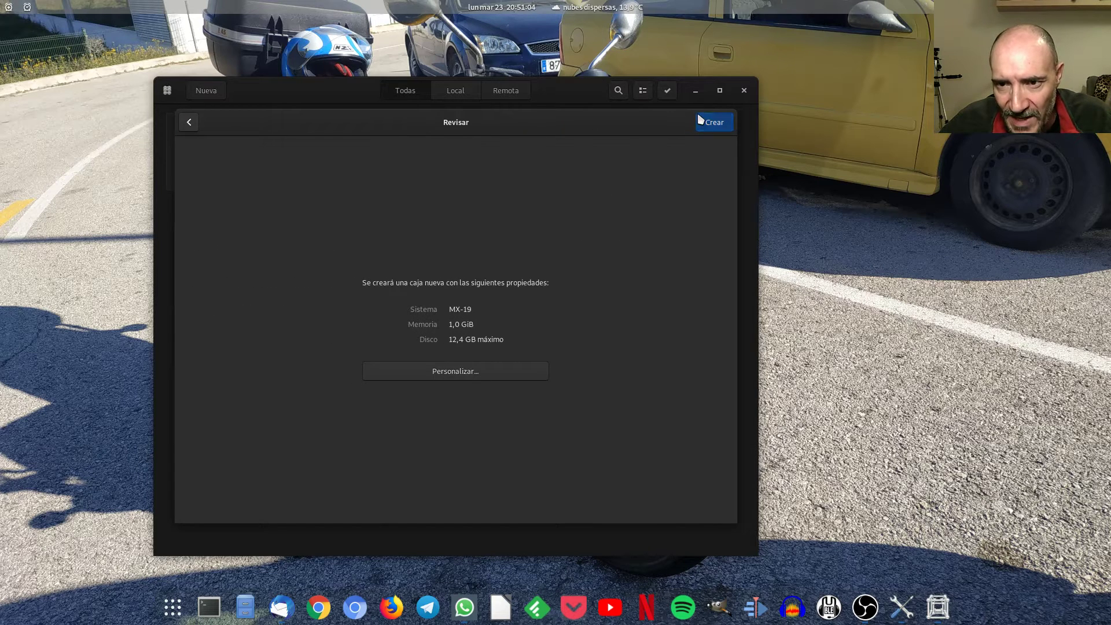
pyautogui.click(701, 121)
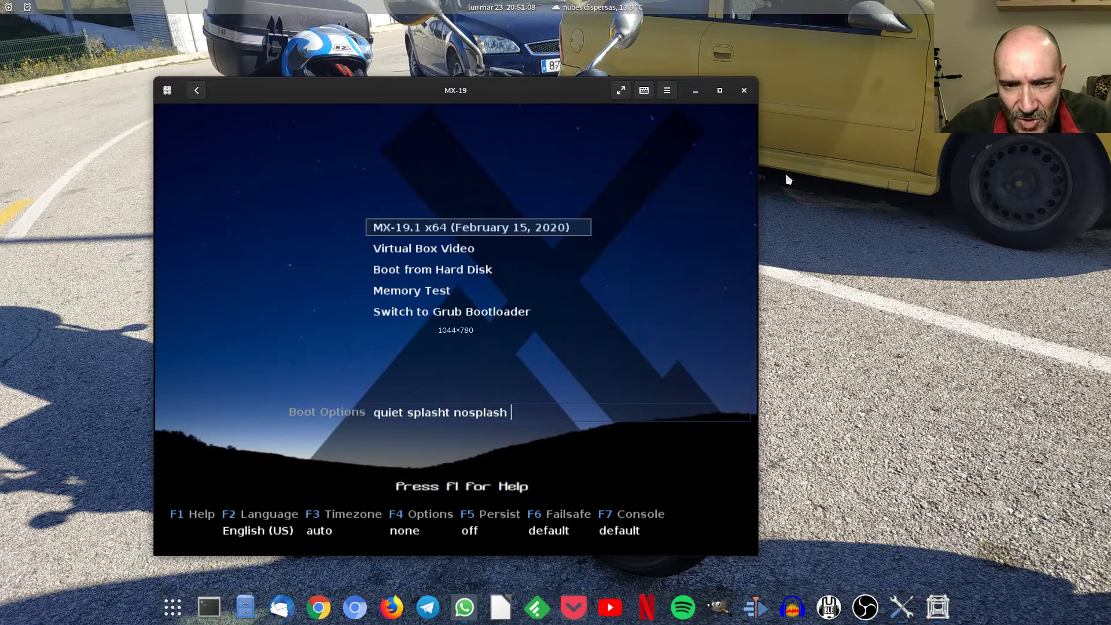
# Browse the MX boot menu entries, then boot the default MX-19.1 x64 live entry.
pyautogui.press('Down')
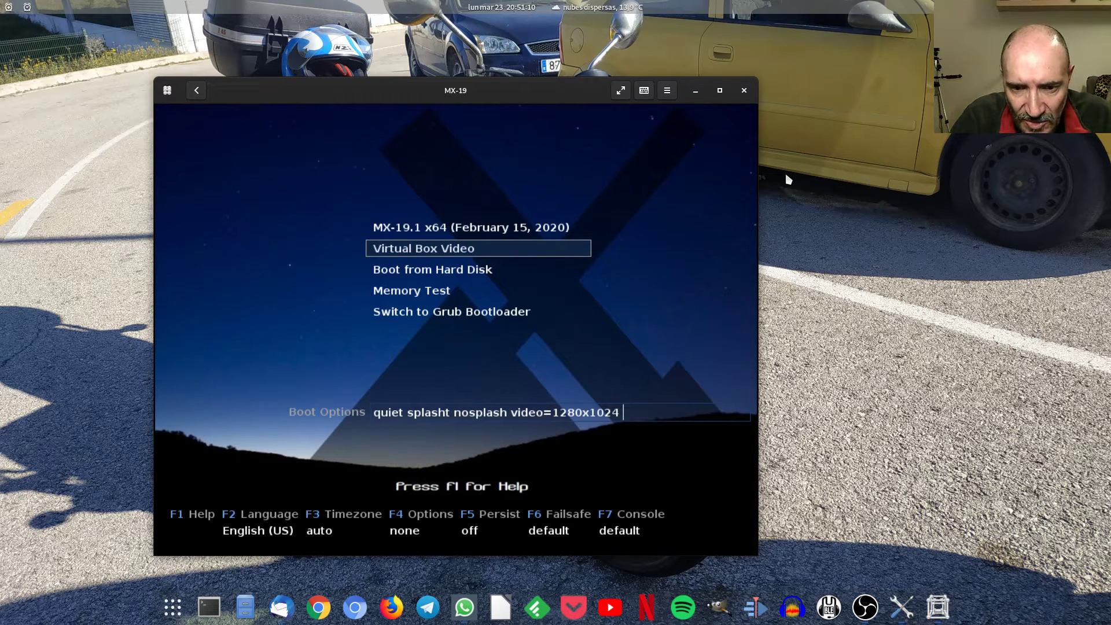
pyautogui.press('Up')
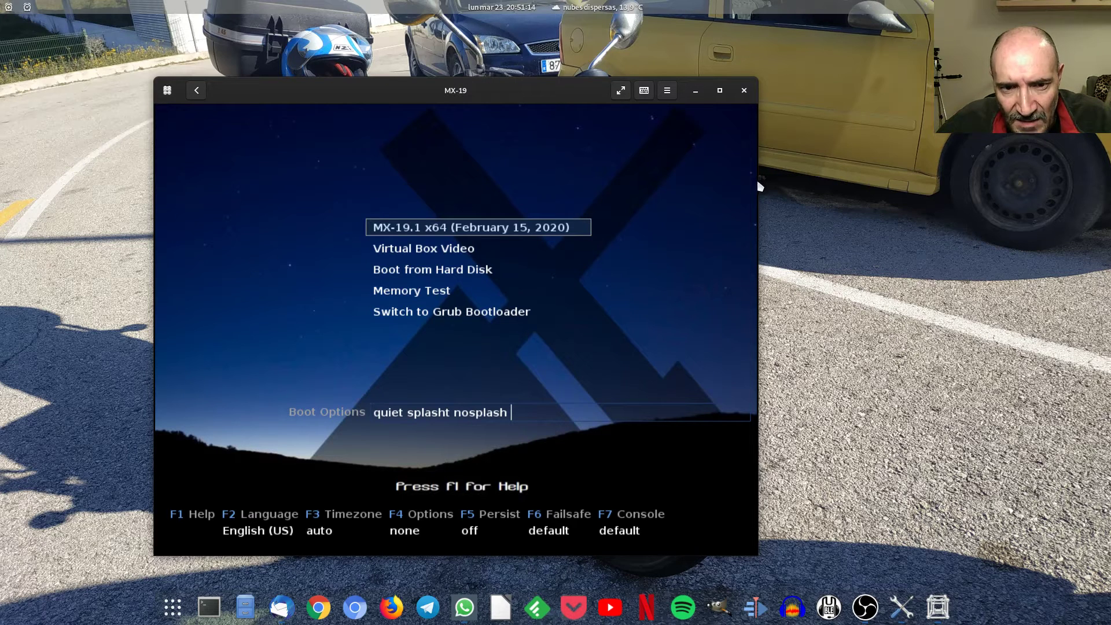
pyautogui.press('Down')
pyautogui.press('Up')
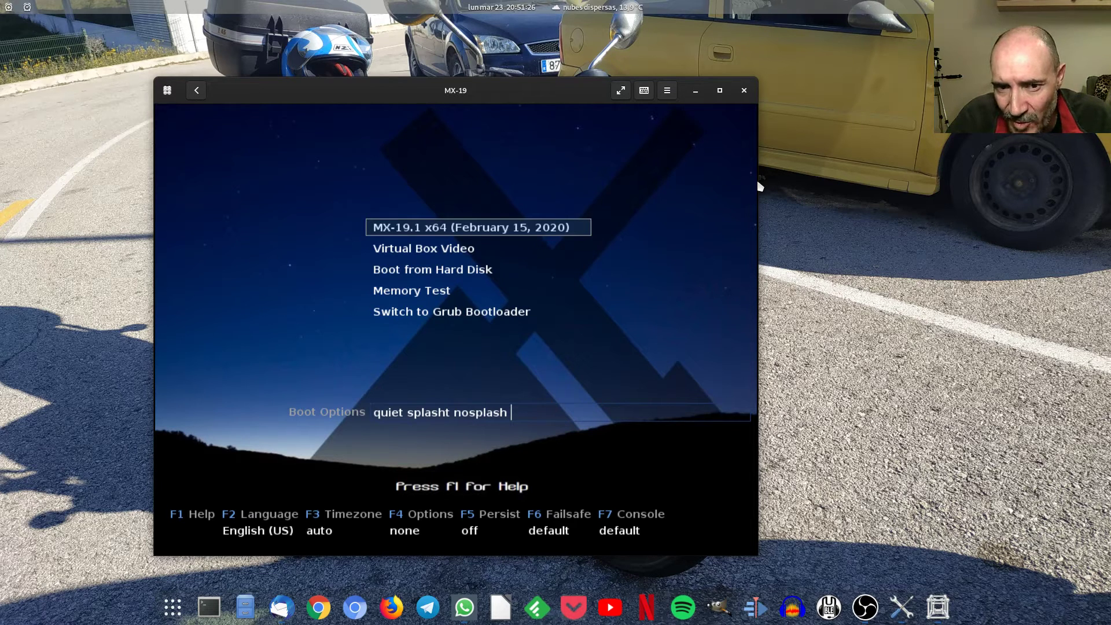
pyautogui.press('Down')
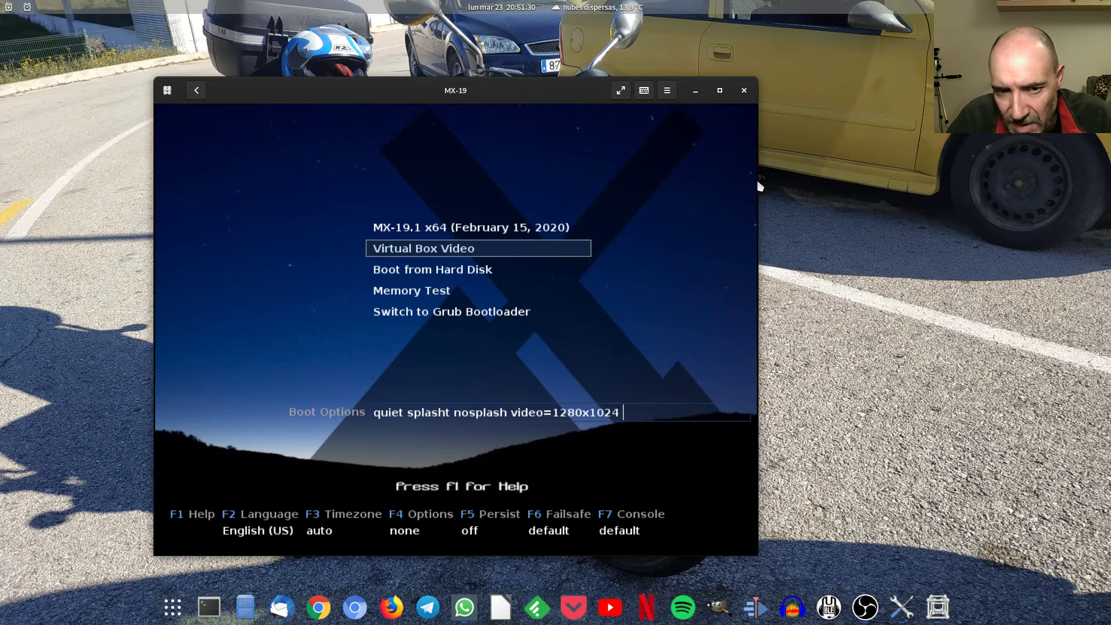
pyautogui.press('Down')
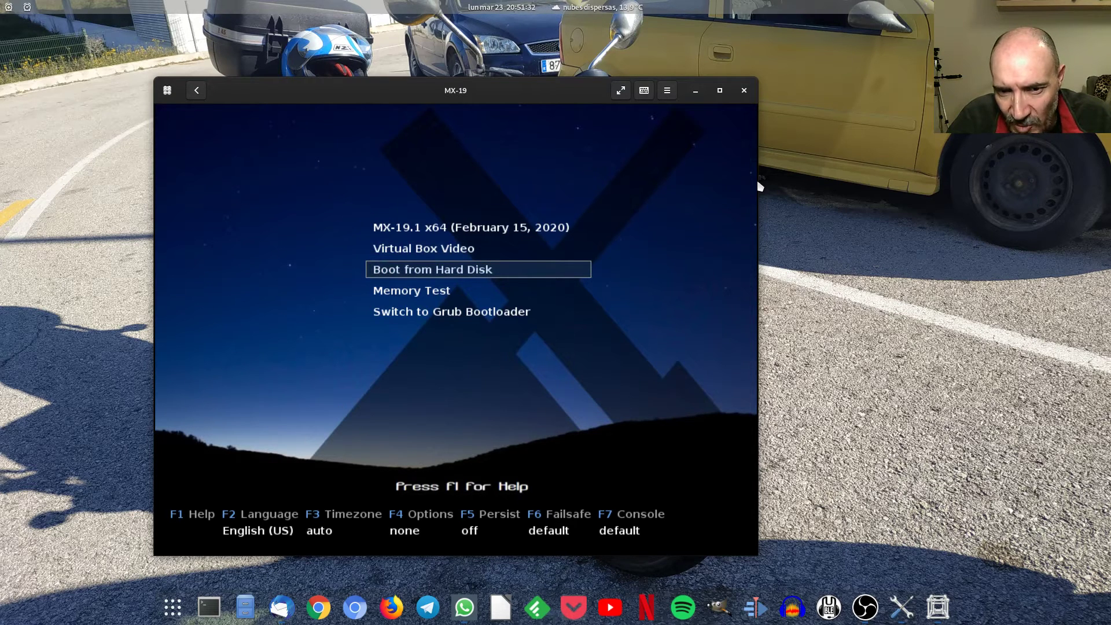
pyautogui.press('Up')
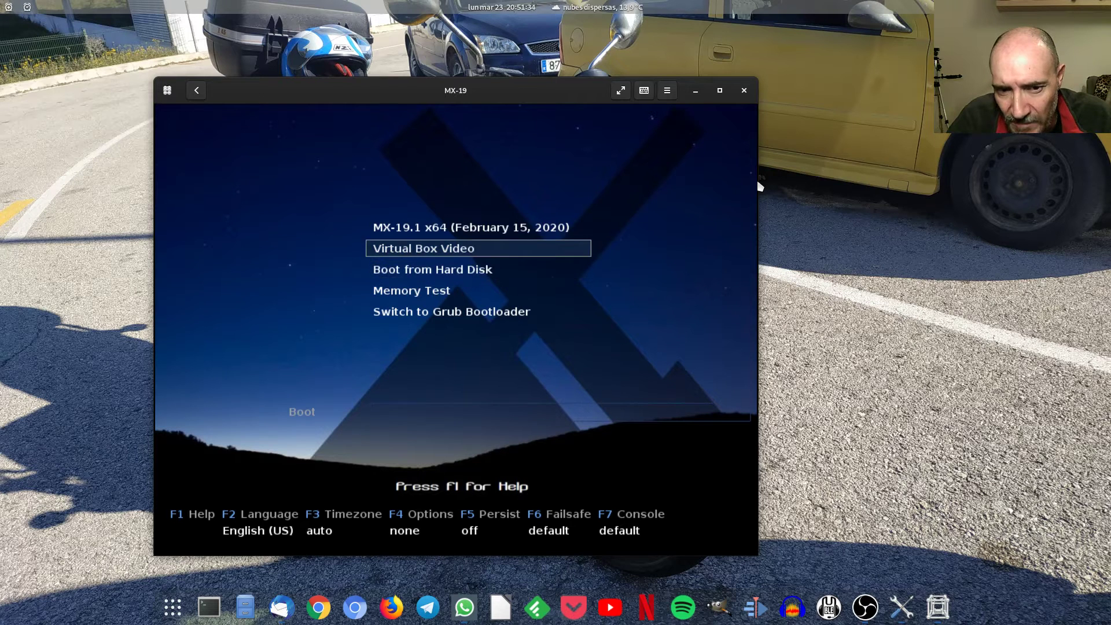
pyautogui.press('Up')
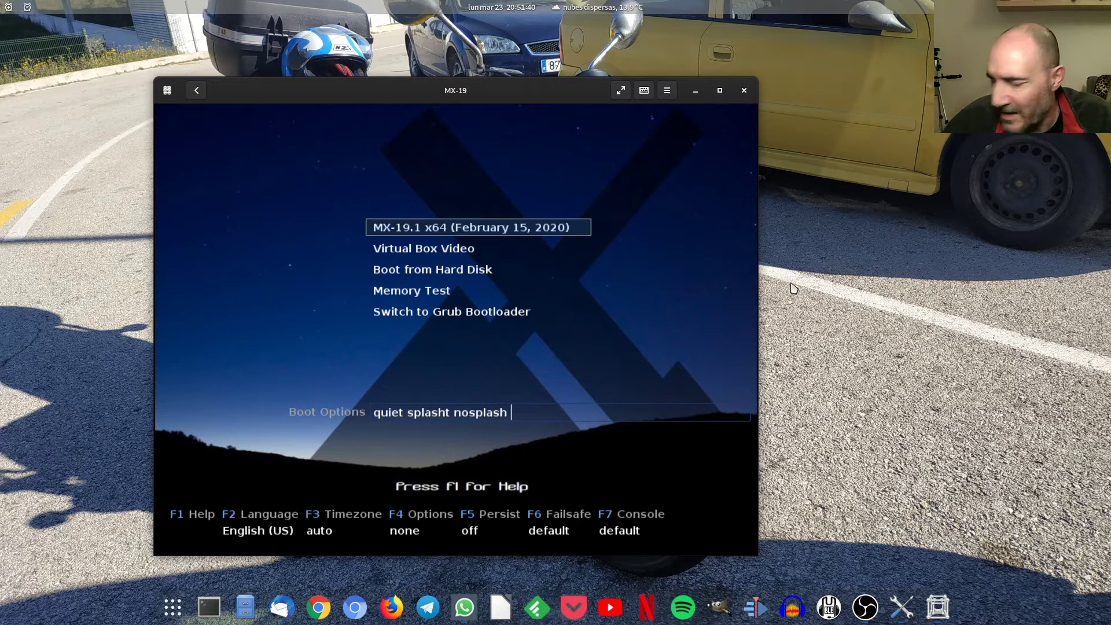
pyautogui.press('Return')
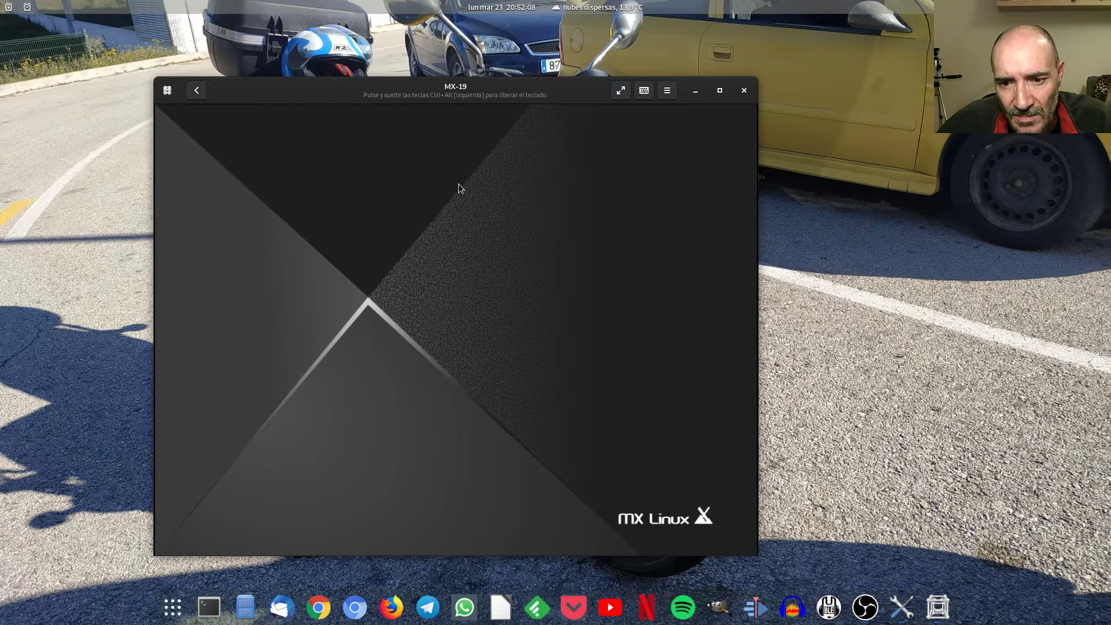
# Raise the VM window and close the MX Welcome window on the MX desktop.
pyautogui.moveTo(466, 91); pyautogui.dragTo(481, 58)
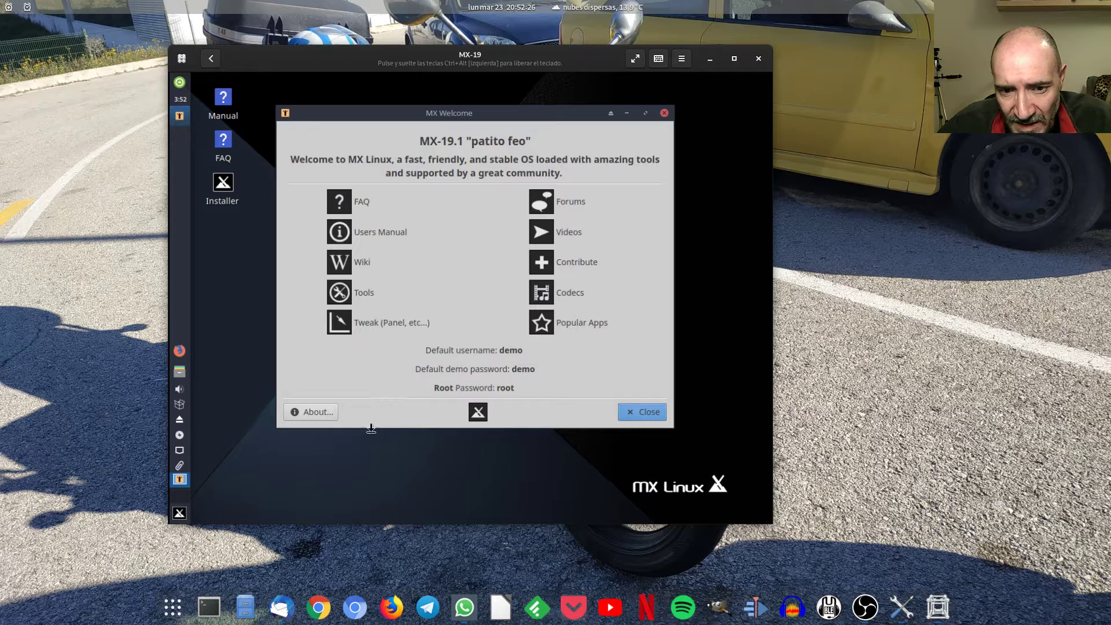
pyautogui.click(643, 414)
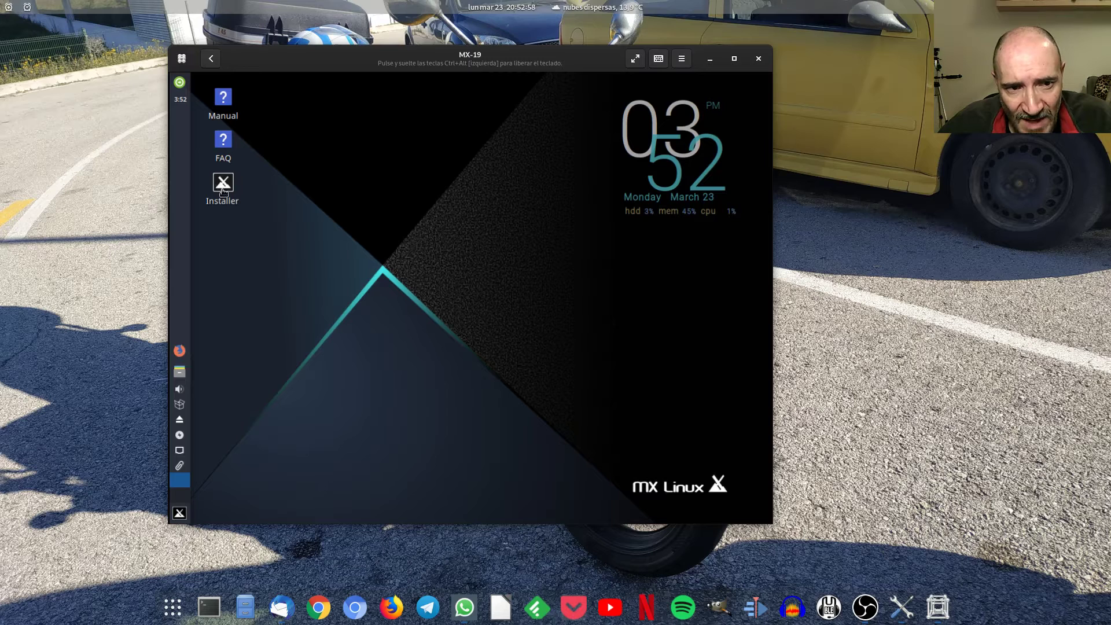
pyautogui.moveTo(224, 184)
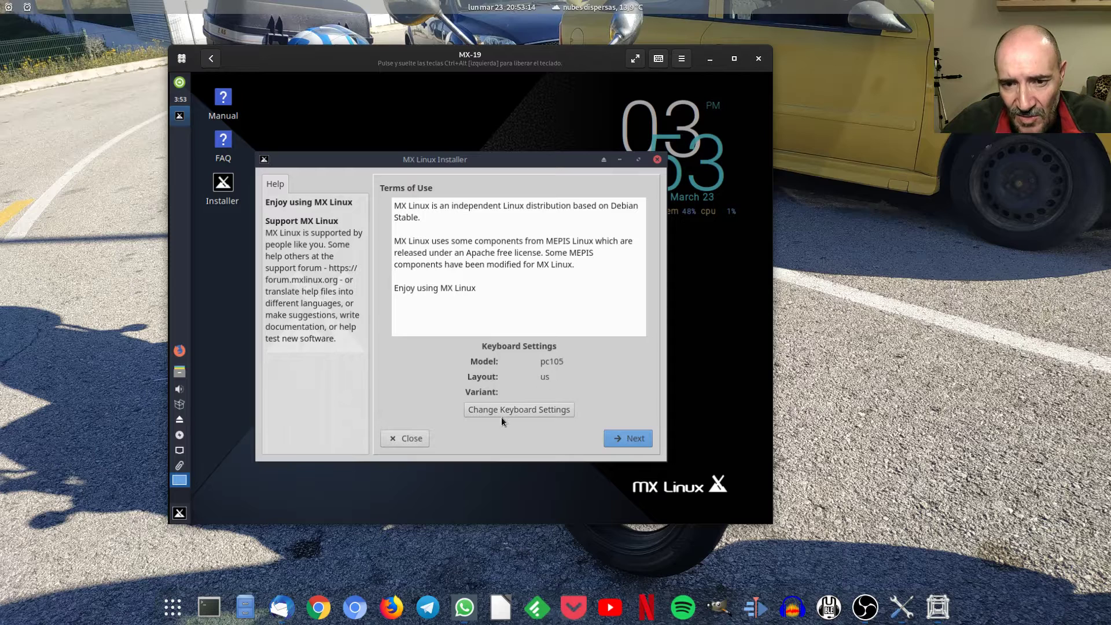
# Close the MX Linux Installer and start adding a keyboard layout, browsing the language list.
pyautogui.click(408, 439)
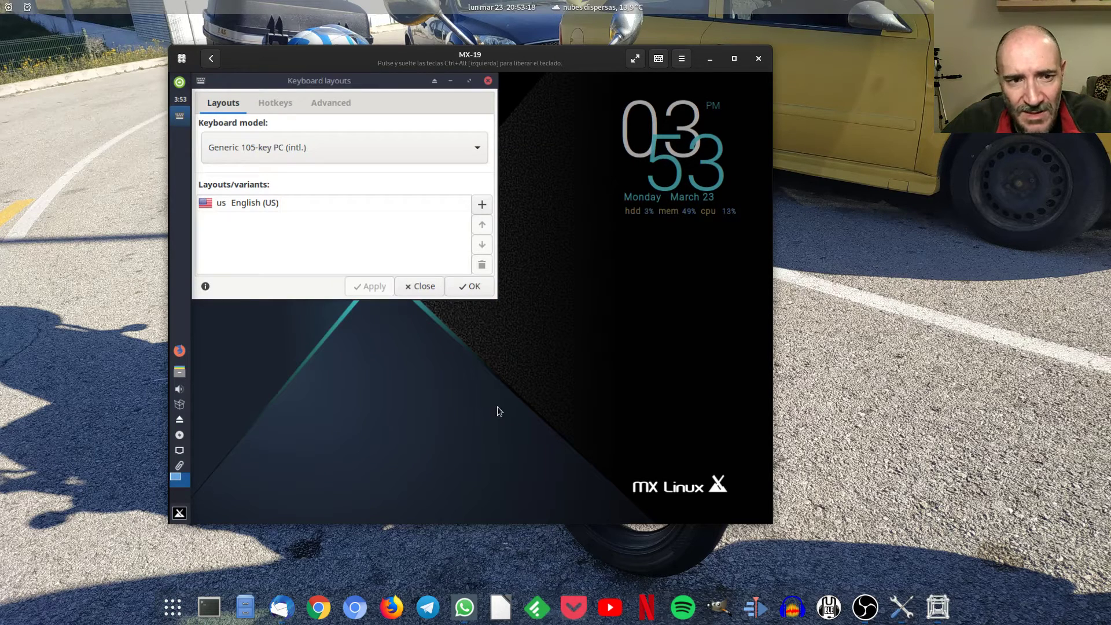
pyautogui.click(482, 205)
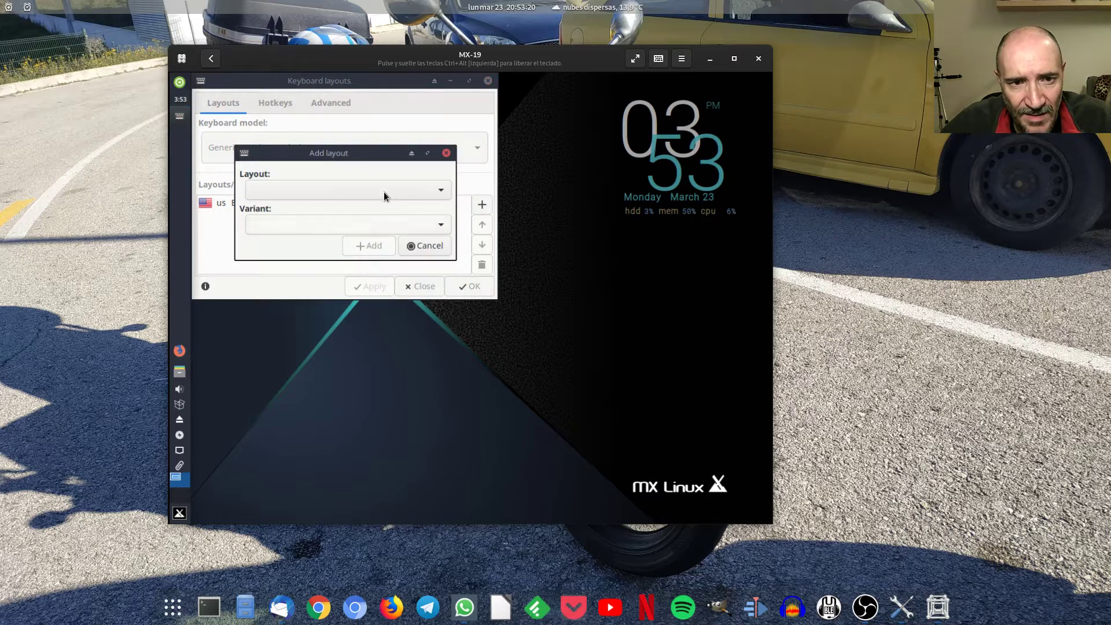
pyautogui.click(384, 191)
pyautogui.scroll(-2, 333, 427)
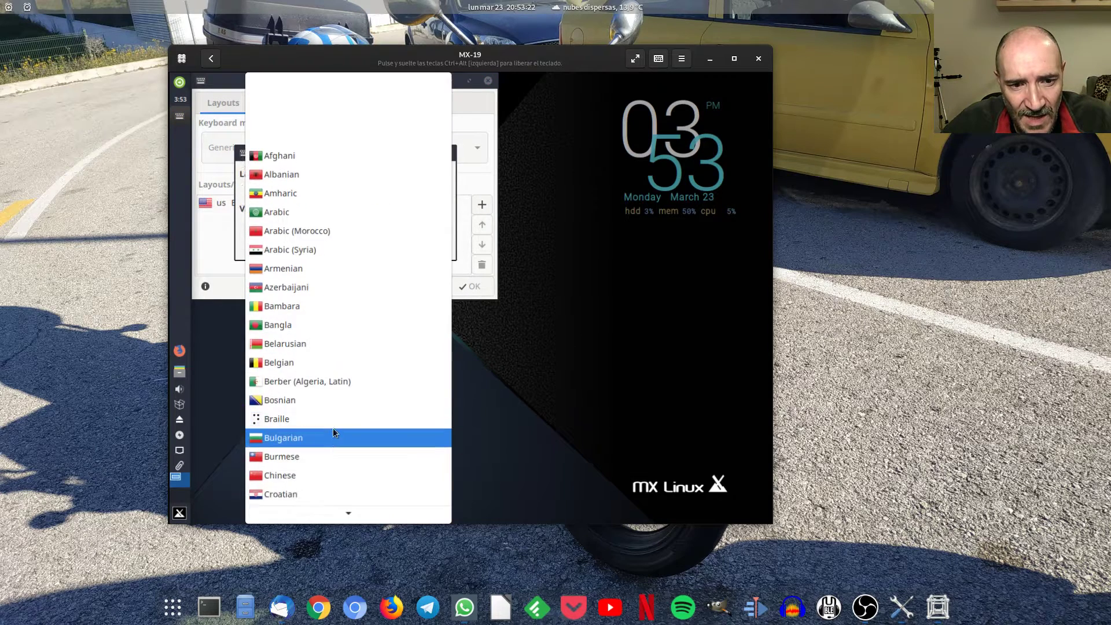
pyautogui.scroll(-9, 332, 428)
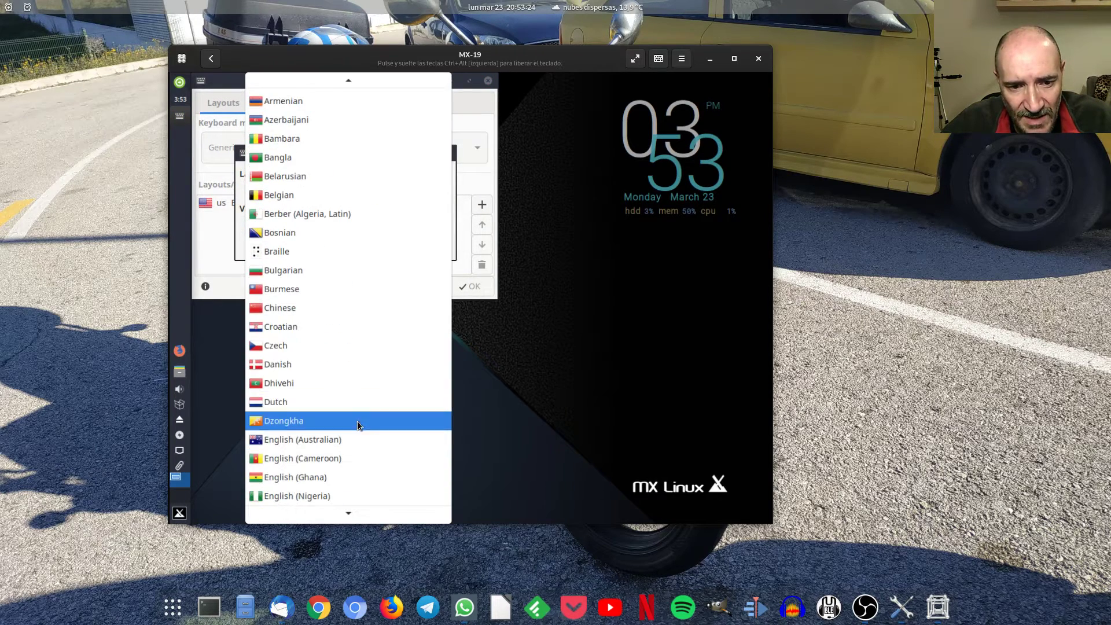
pyautogui.scroll(-1, 355, 433)
pyautogui.scroll(3, 346, 427)
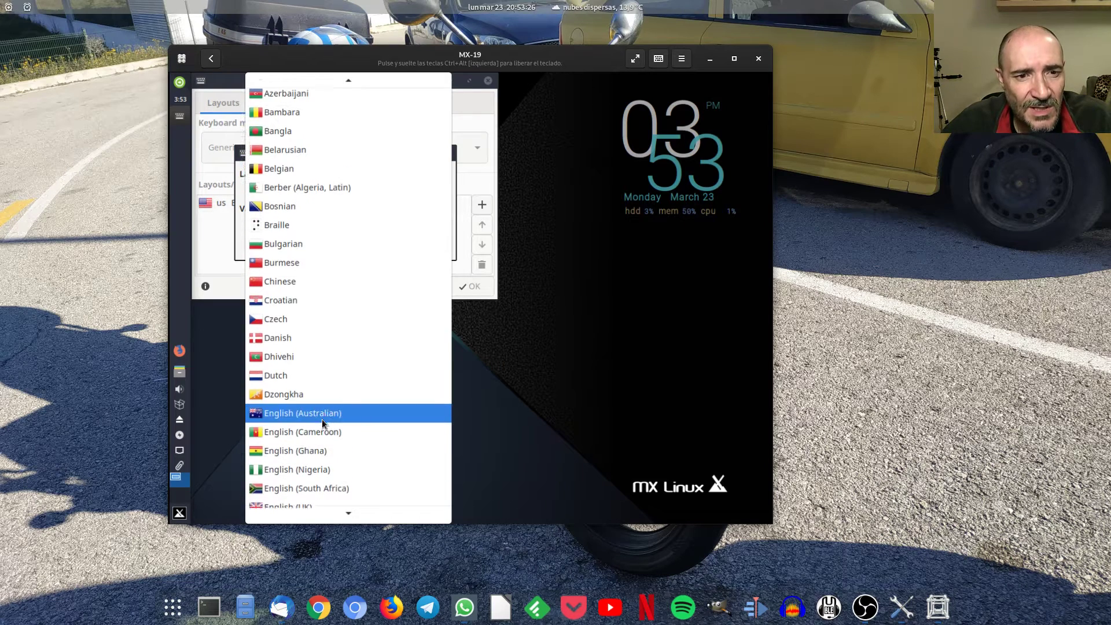
pyautogui.scroll(-5, 322, 419)
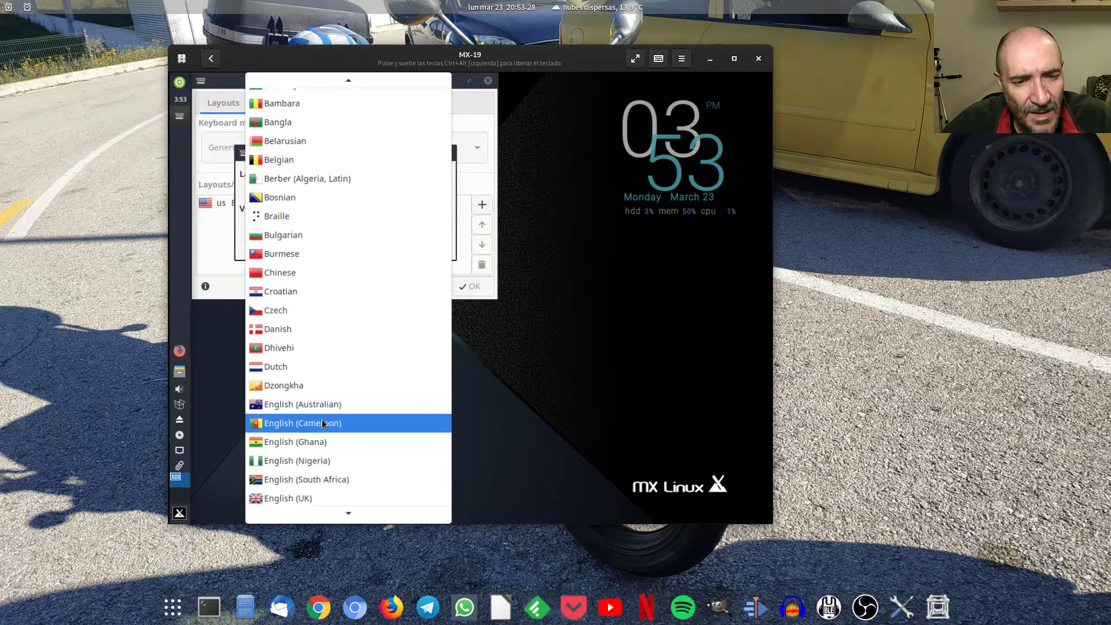
pyautogui.scroll(-6, 322, 419)
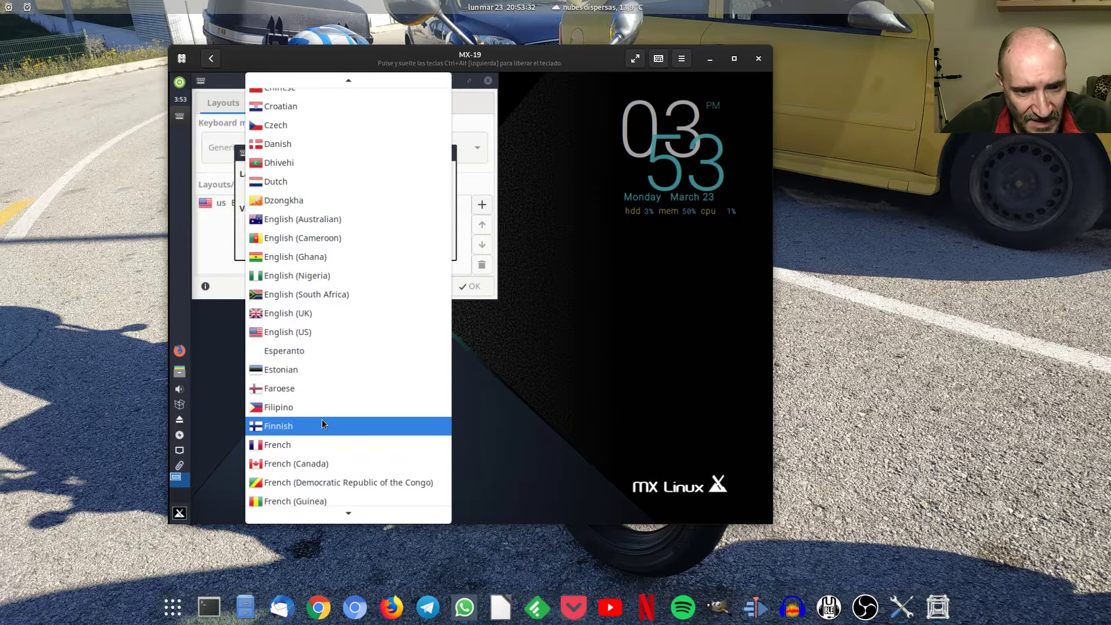
pyautogui.scroll(-5, 324, 422)
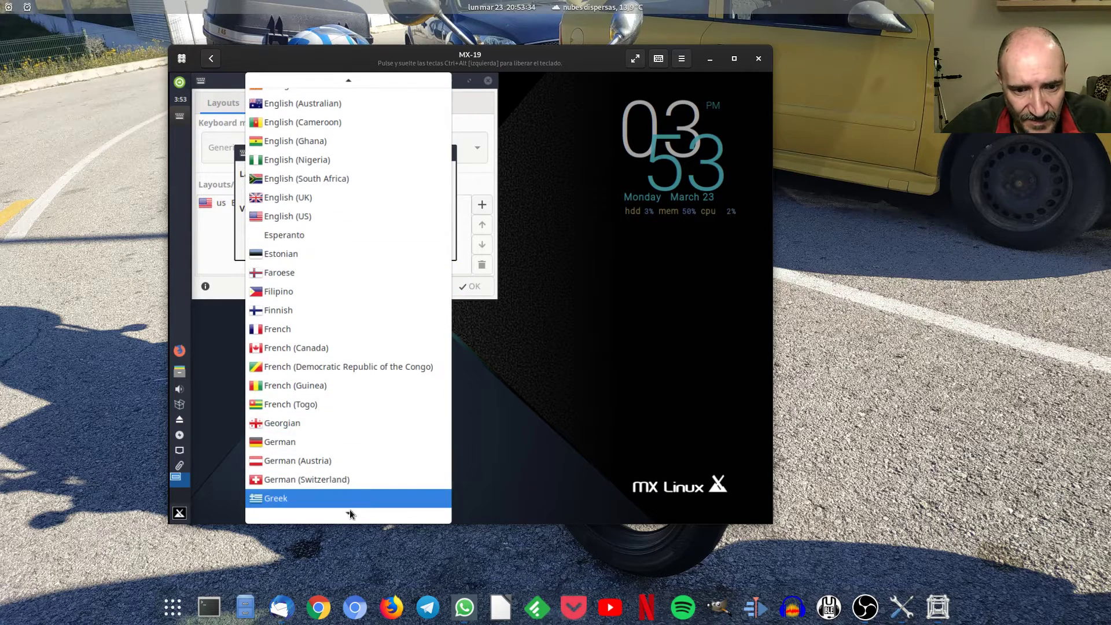
pyautogui.press('Escape')
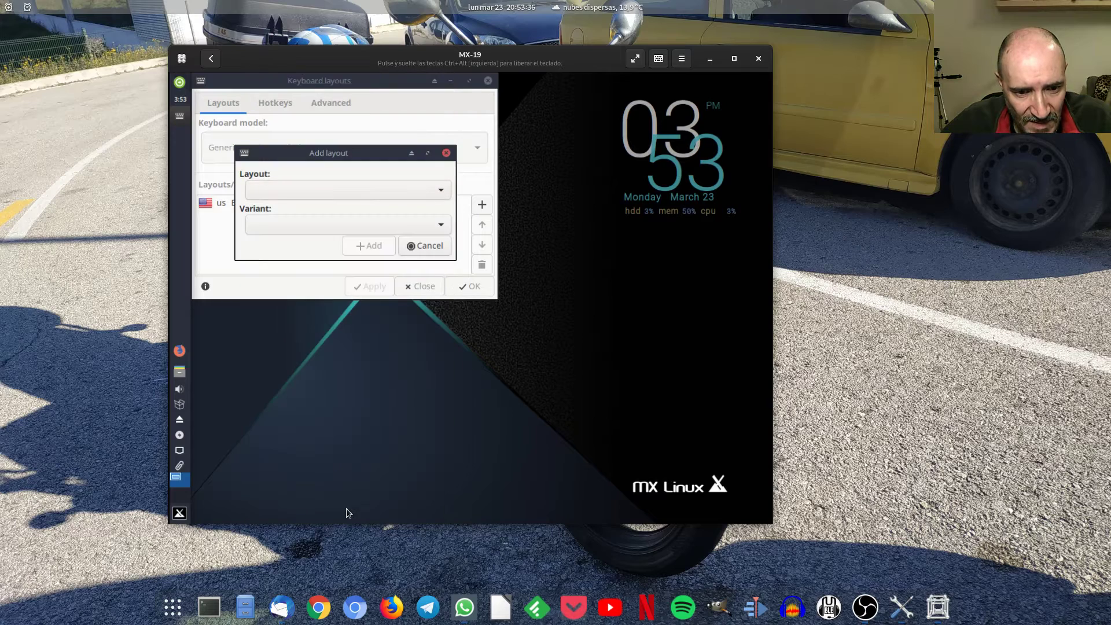
# Choose Spanish as the new keyboard layout.
pyautogui.click(397, 190)
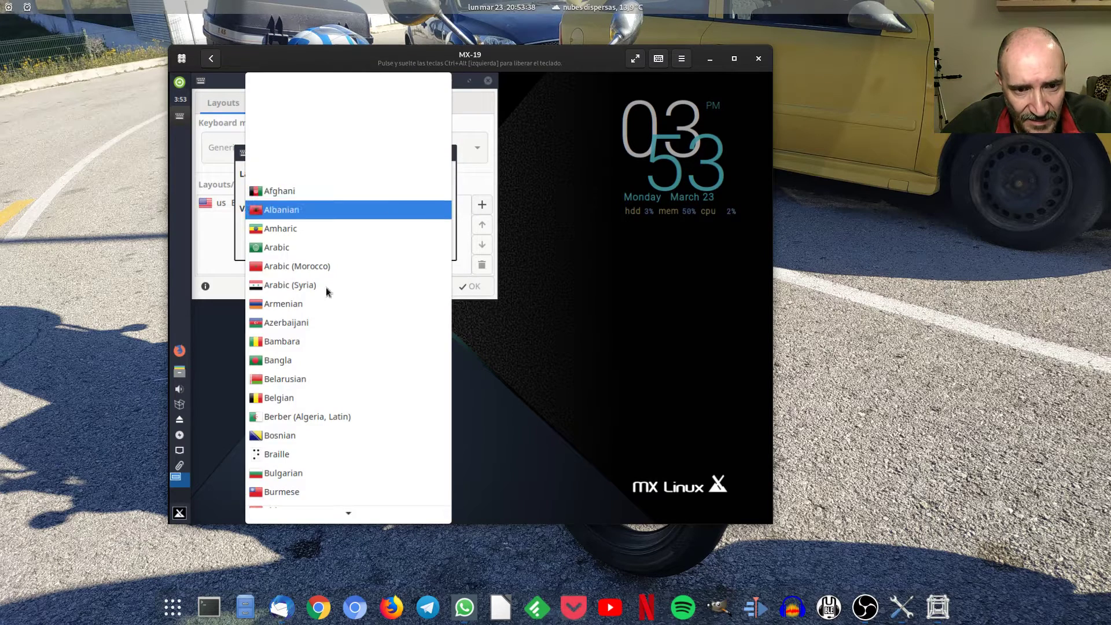
pyautogui.scroll(-5, 312, 325)
pyautogui.scroll(-7, 326, 325)
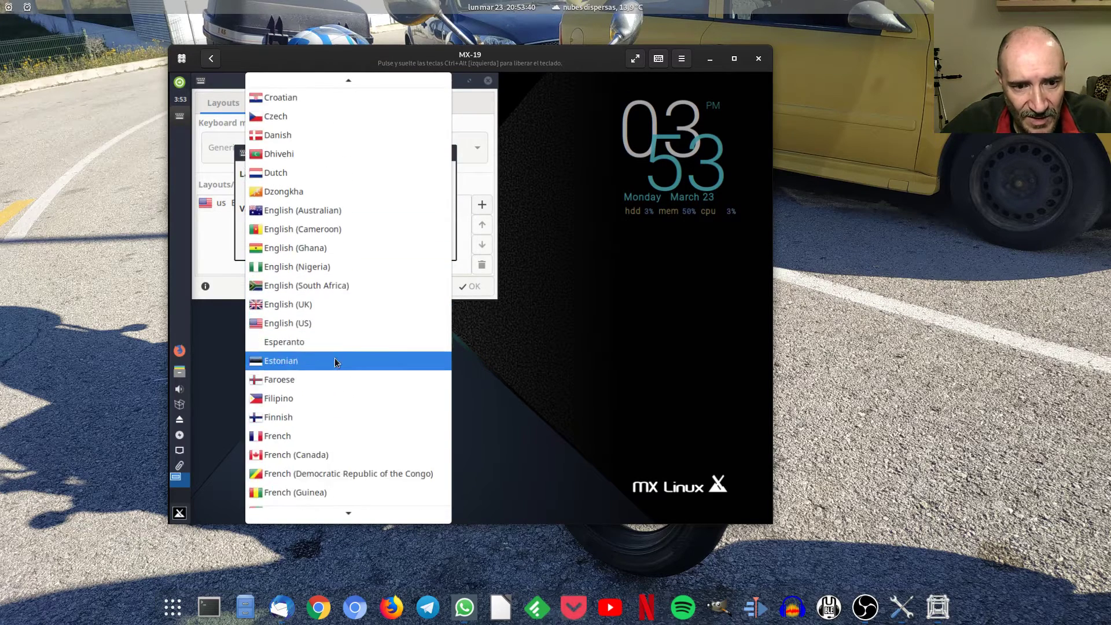
pyautogui.scroll(-6, 338, 360)
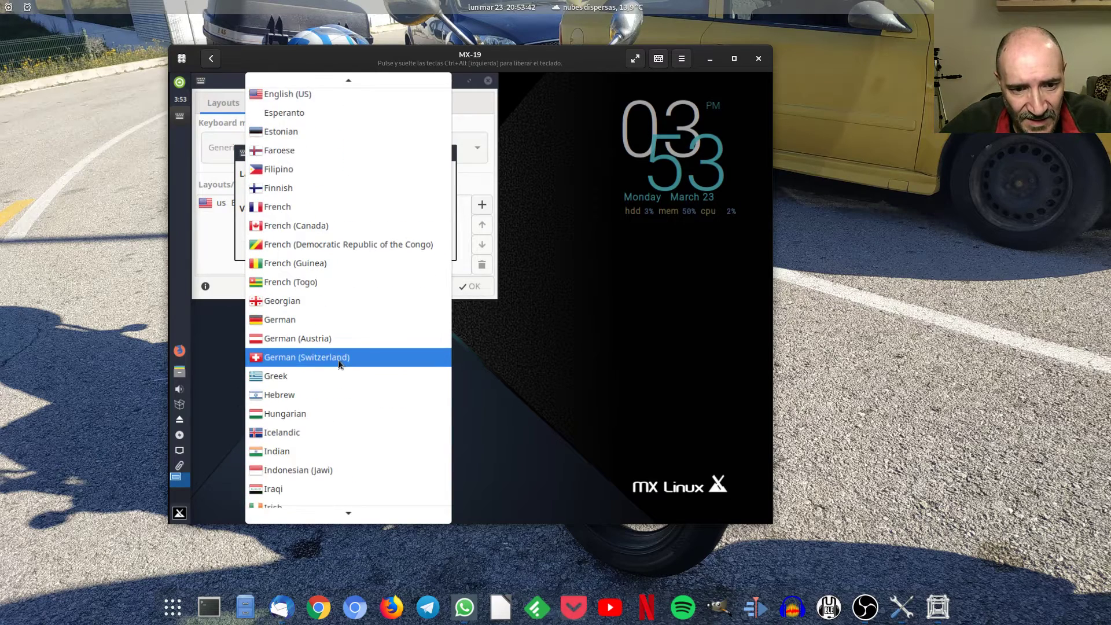
pyautogui.scroll(-5, 338, 359)
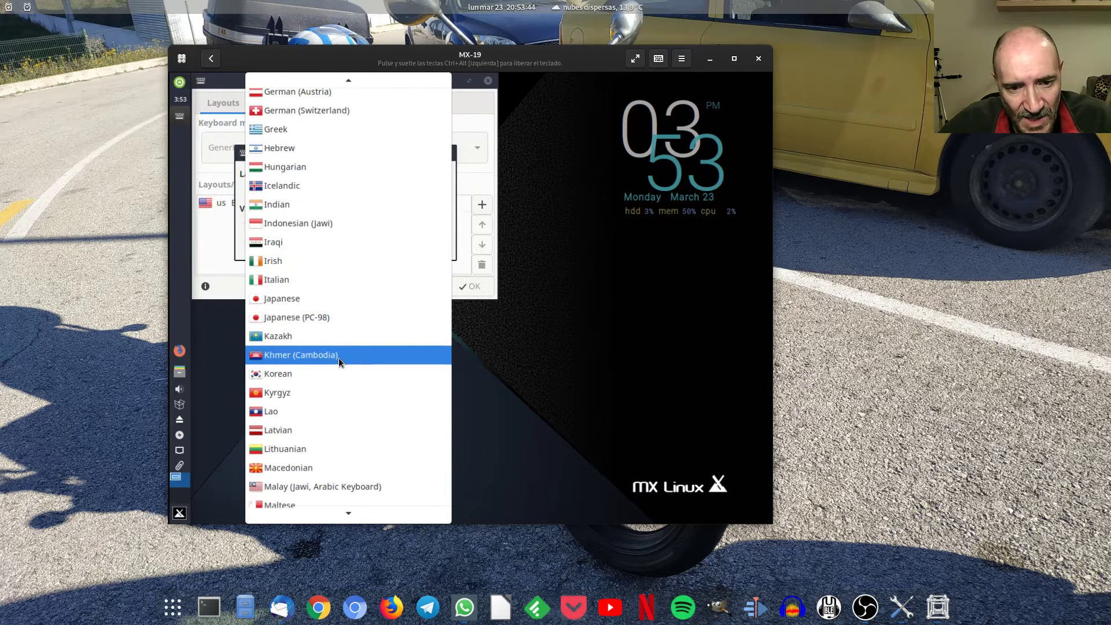
pyautogui.scroll(-5, 338, 362)
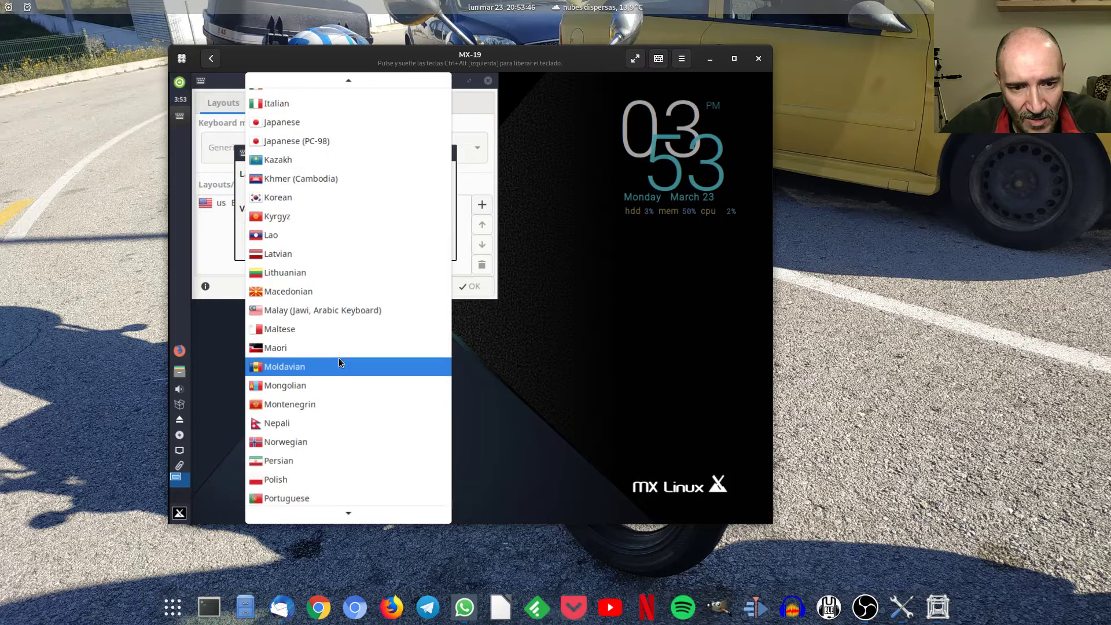
pyautogui.scroll(-2, 347, 423)
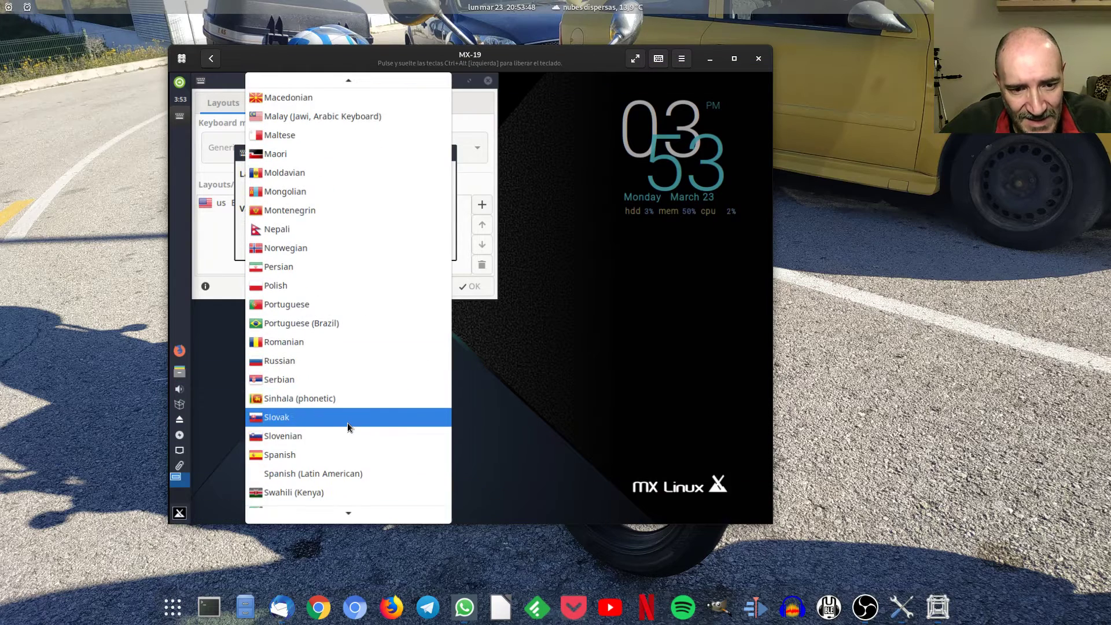
pyautogui.click(318, 456)
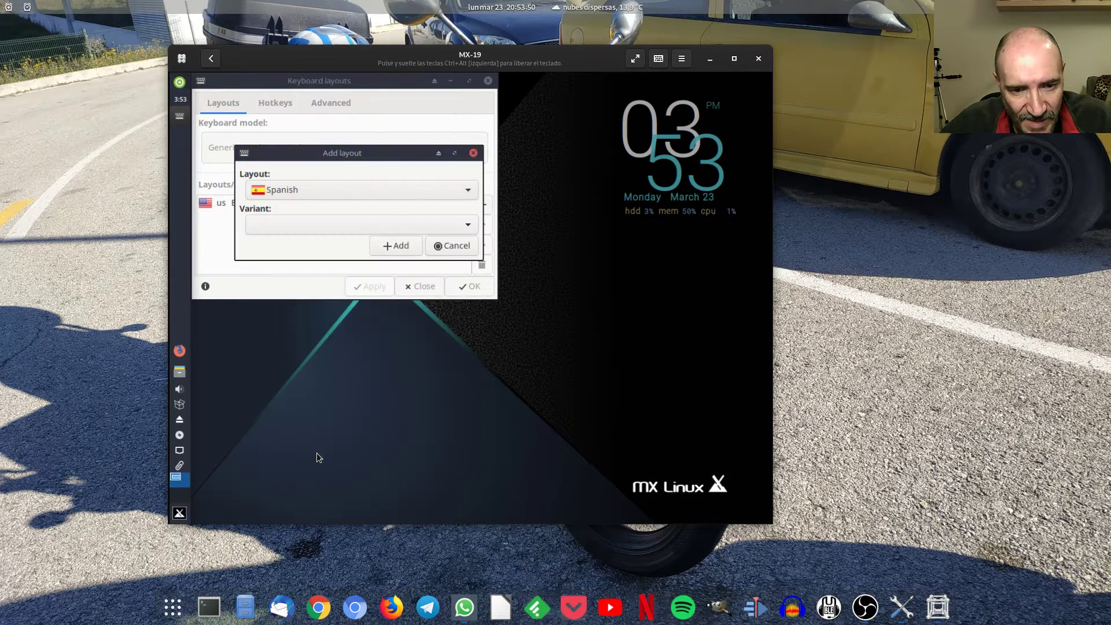
# Add the Spanish (dead tilde) variant and remove the English (US) layout.
pyautogui.click(335, 223)
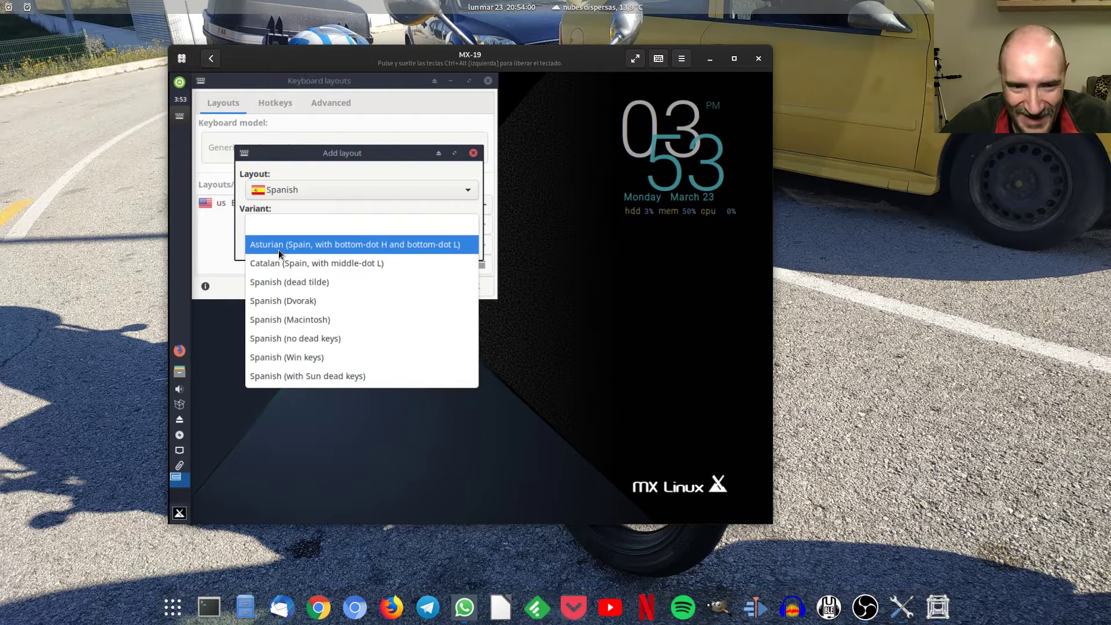
pyautogui.click(325, 262)
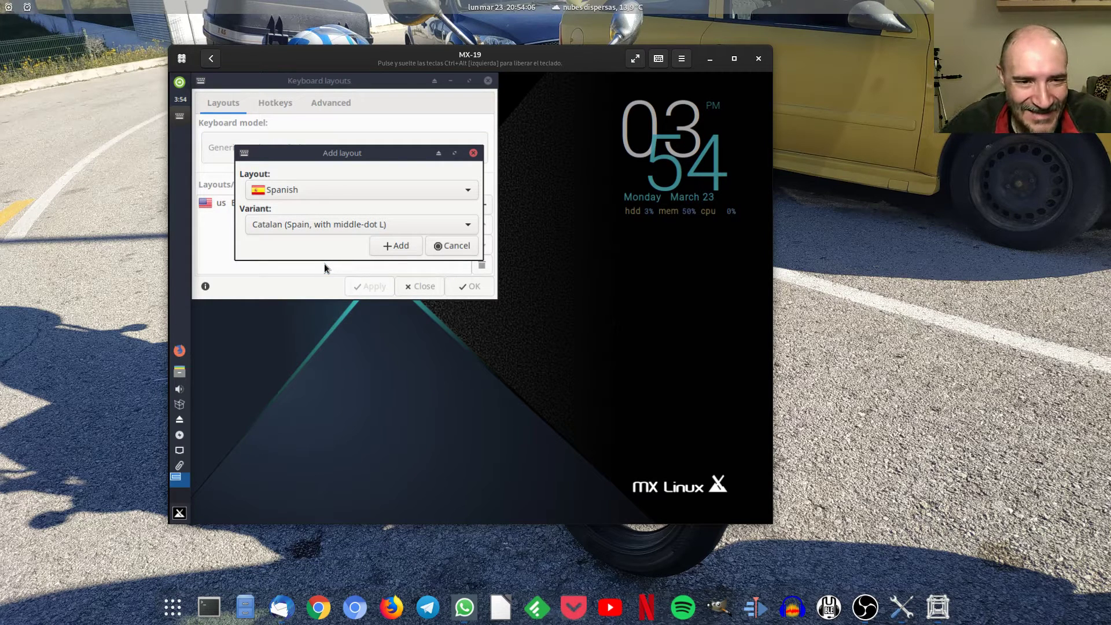
pyautogui.click(336, 225)
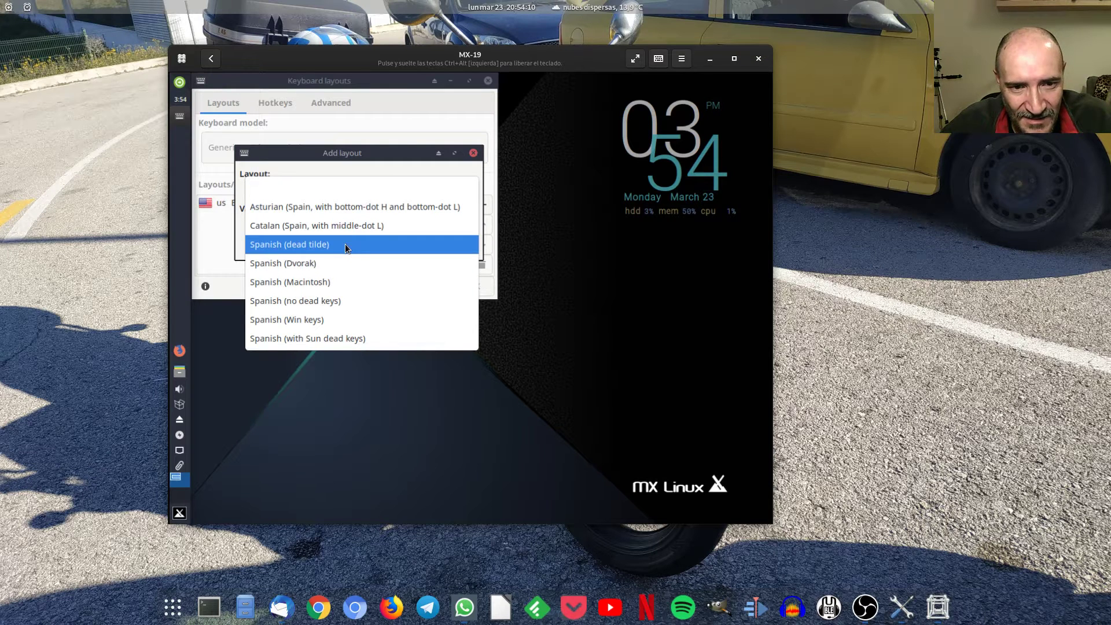
pyautogui.click(345, 244)
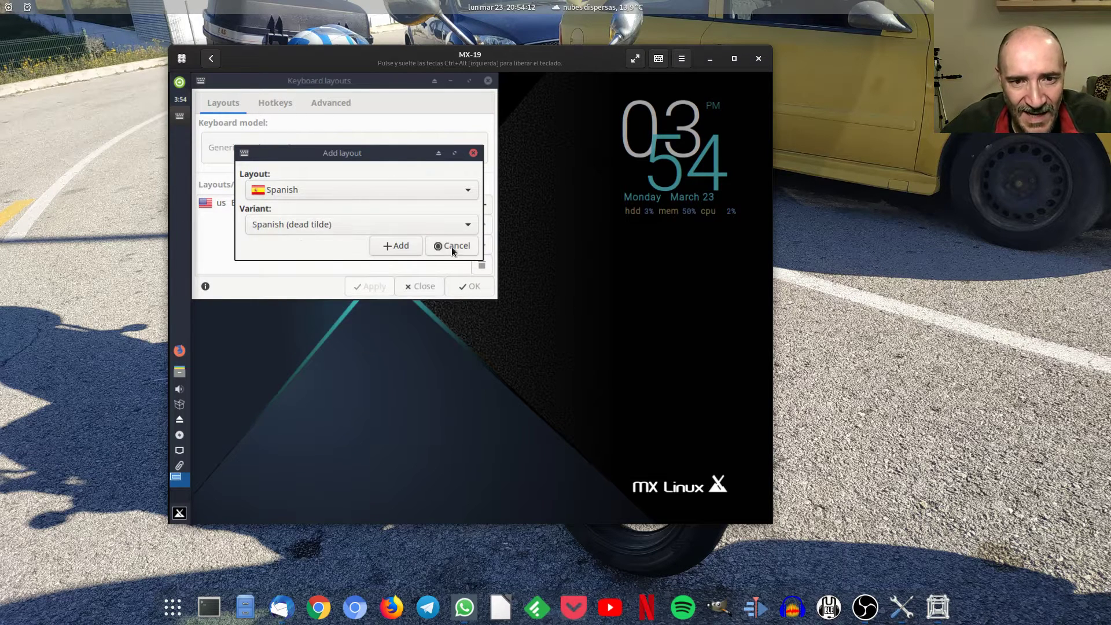
pyautogui.click(386, 248)
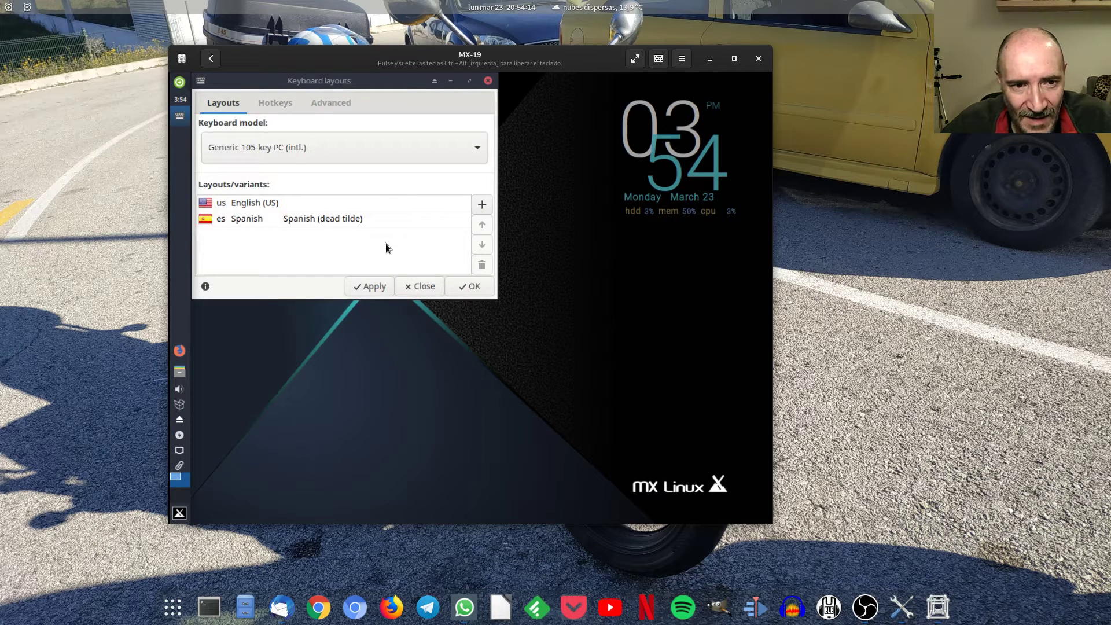
pyautogui.click(441, 205)
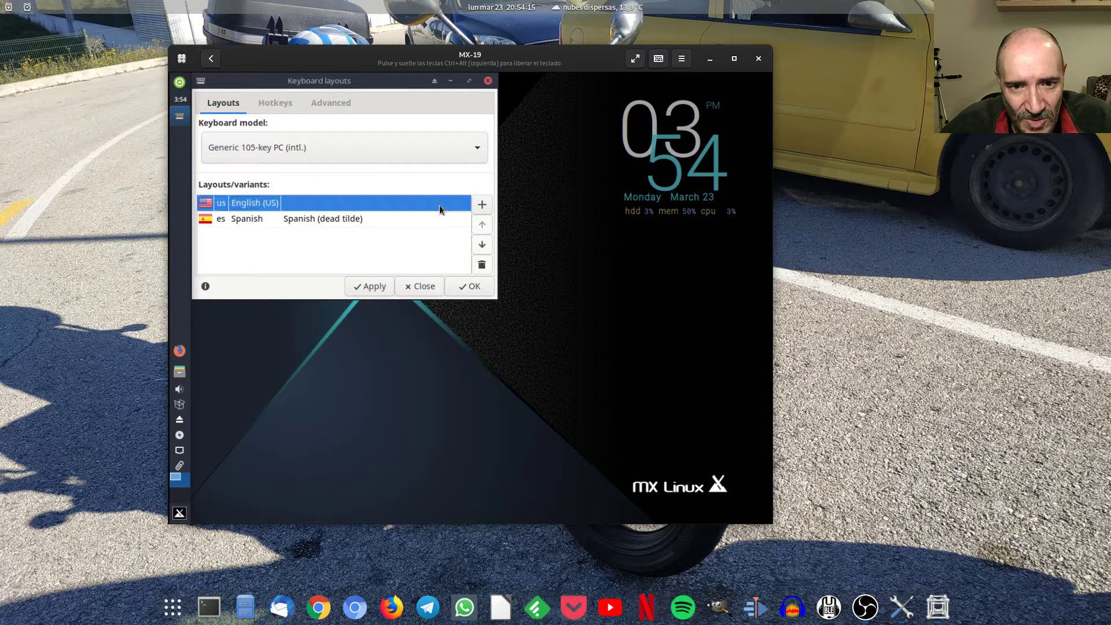
pyautogui.click(481, 265)
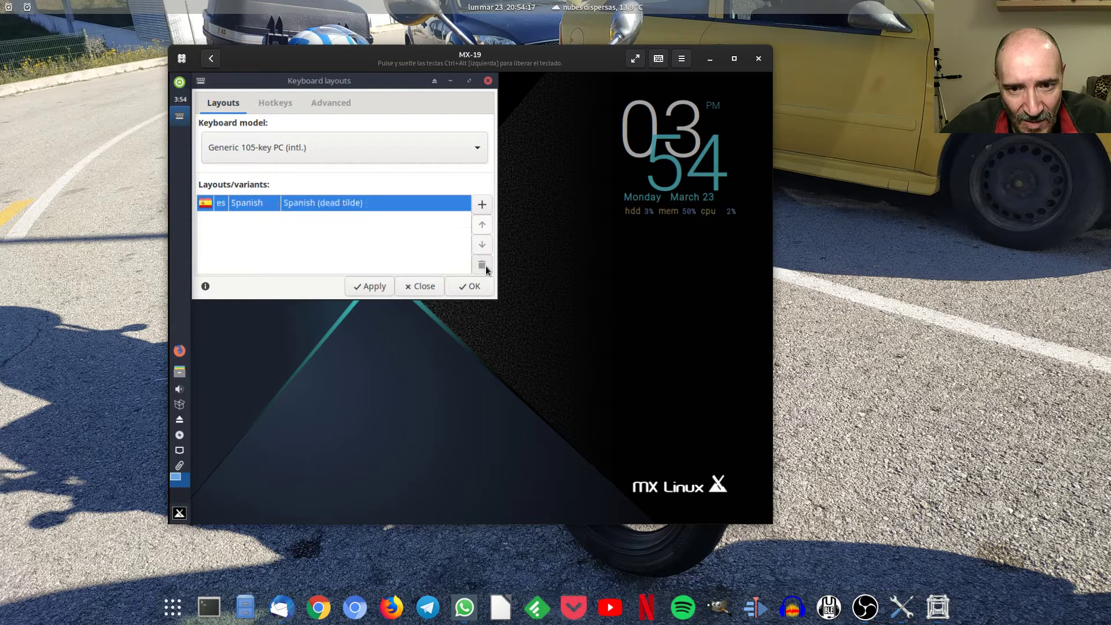
# Apply the Spanish keyboard layout, review the Hotkeys and Advanced tabs, and close with OK.
pyautogui.click(376, 285)
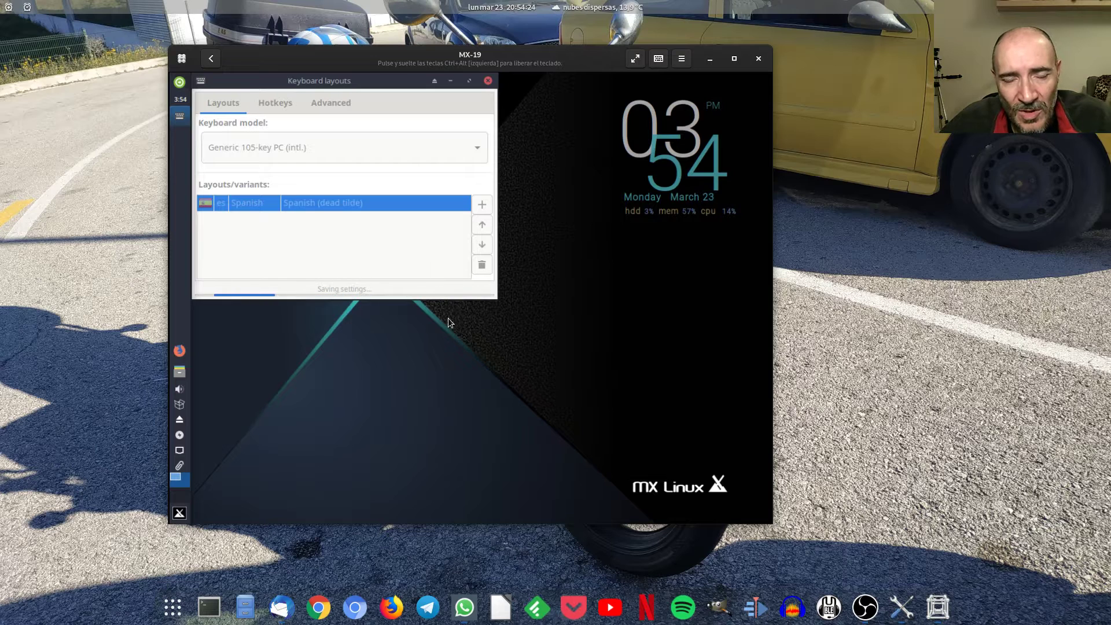
pyautogui.moveTo(394, 79); pyautogui.dragTo(456, 158)
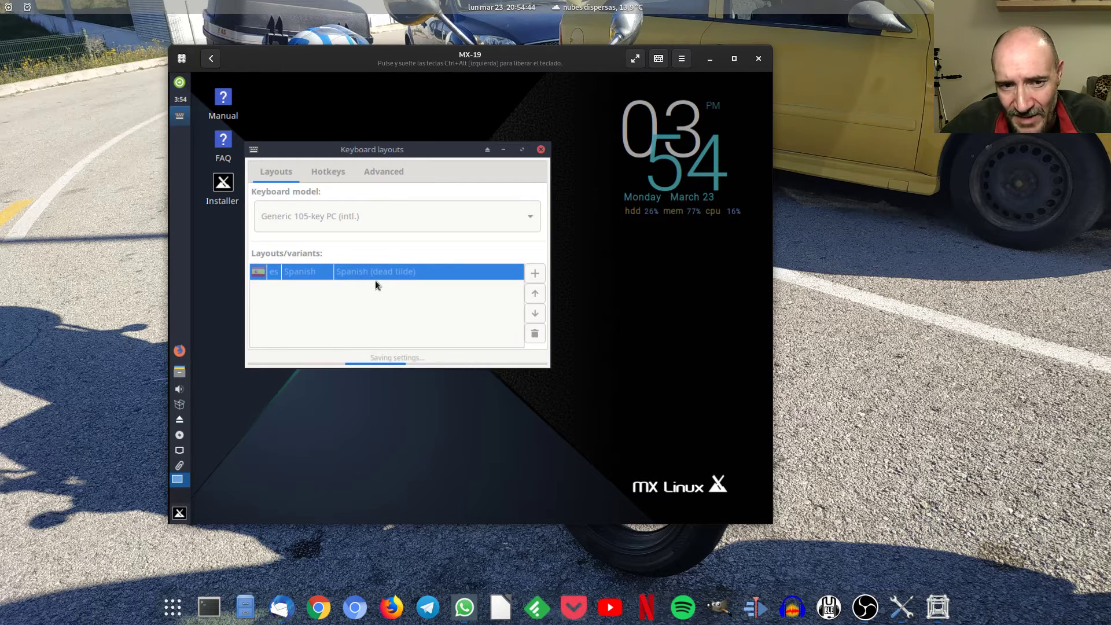
pyautogui.click(339, 174)
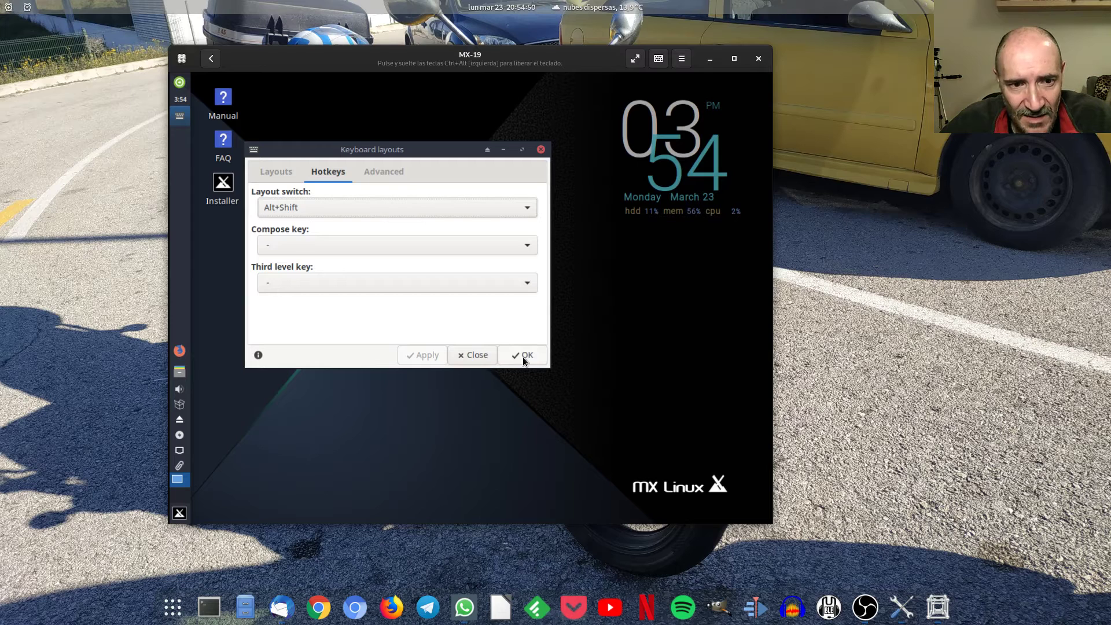
pyautogui.click(268, 168)
pyautogui.click(323, 170)
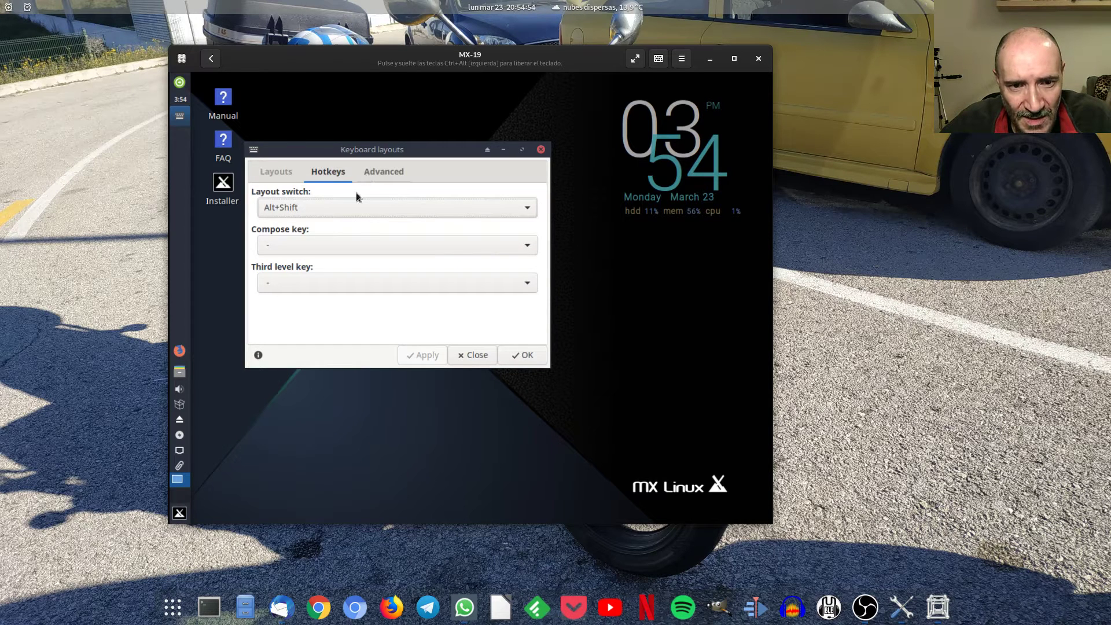
pyautogui.click(382, 175)
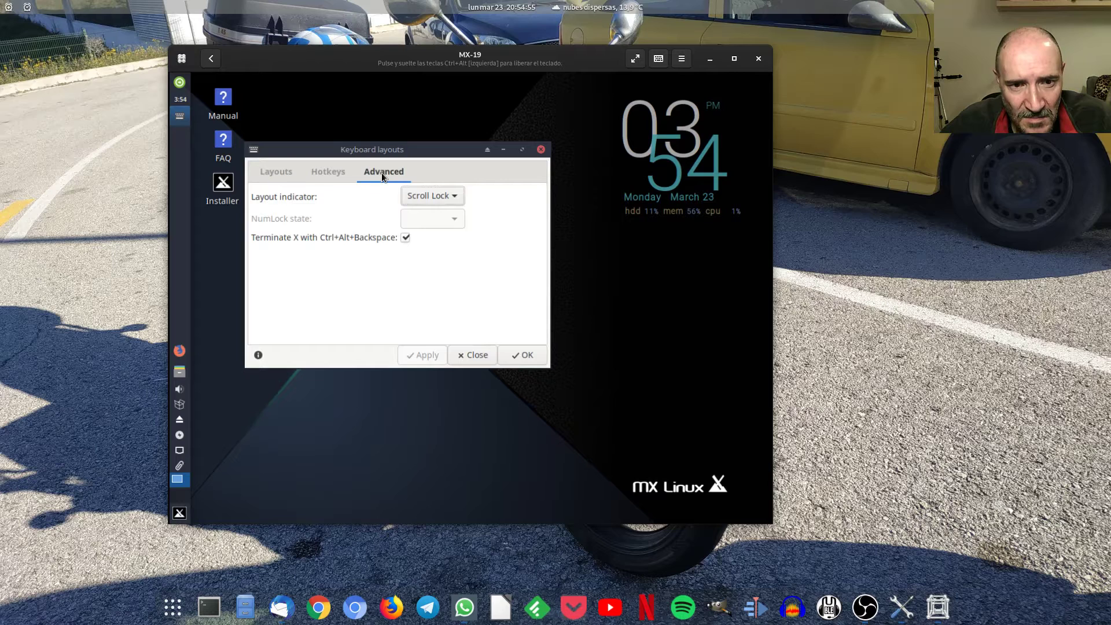
pyautogui.click(287, 172)
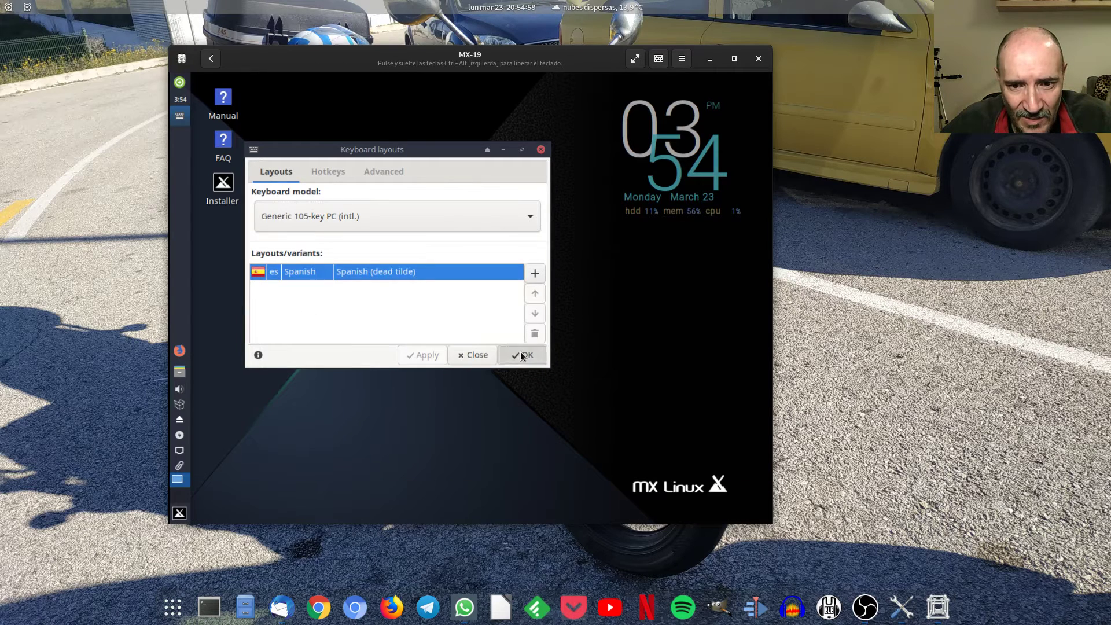
pyautogui.click(520, 353)
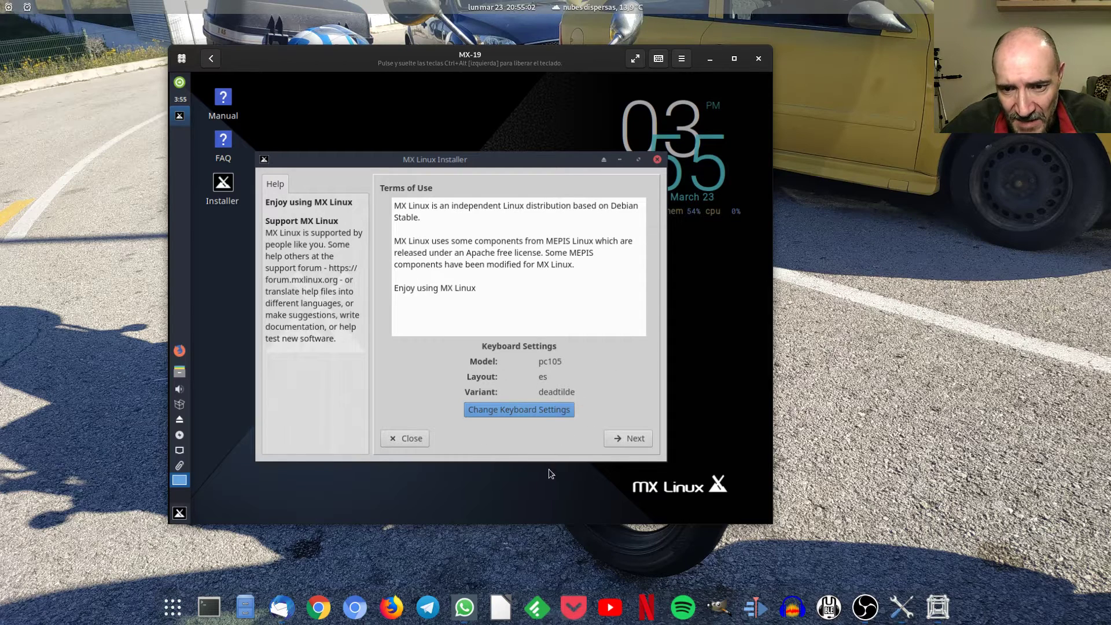
# Accept the Terms of Use and choose auto-install on the entire sda disk.
pyautogui.click(620, 438)
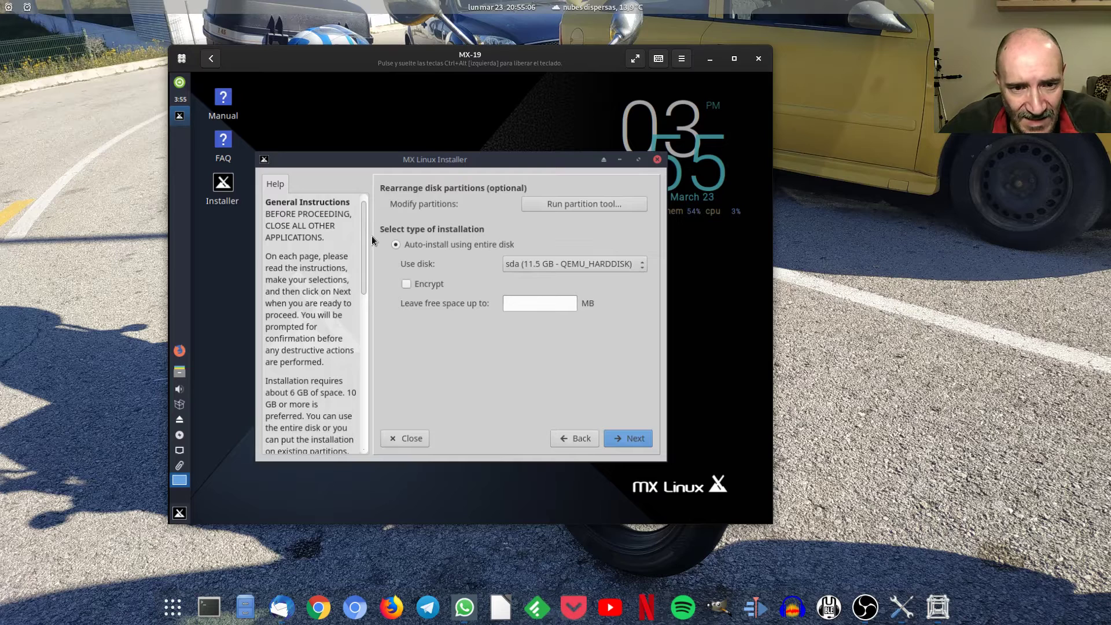
pyautogui.moveTo(370, 162); pyautogui.dragTo(365, 117)
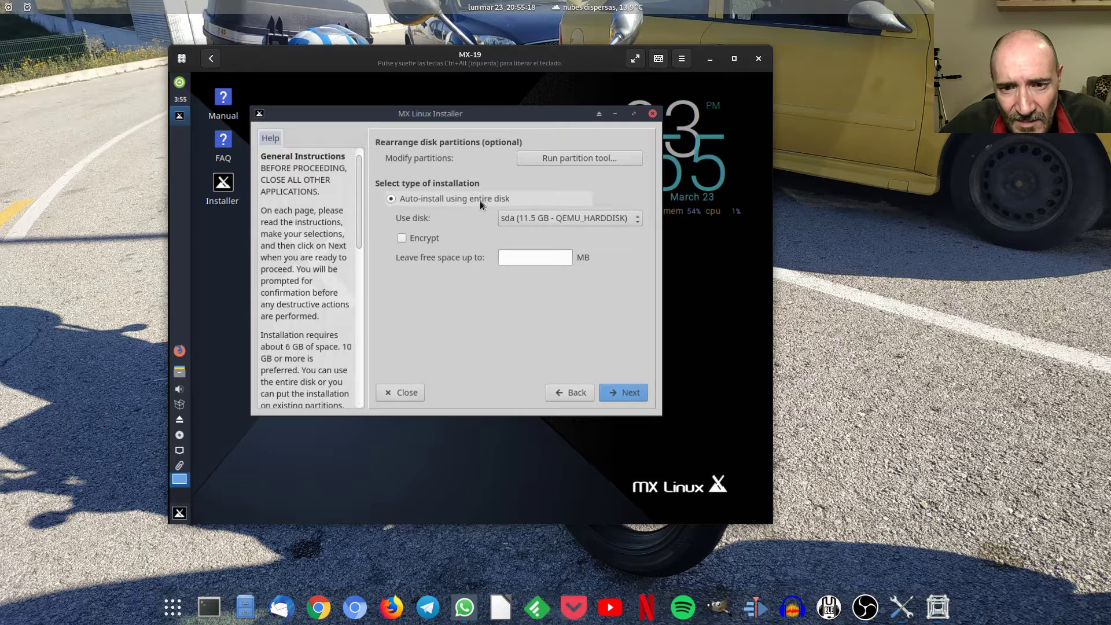
pyautogui.moveTo(358, 175); pyautogui.dragTo(361, 139)
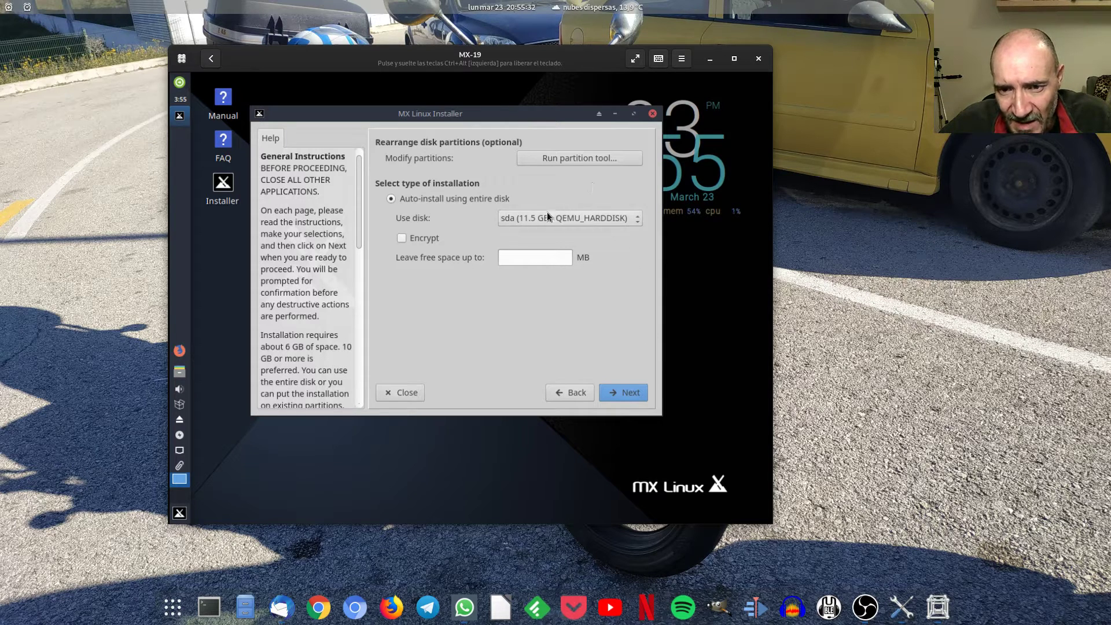
pyautogui.click(630, 393)
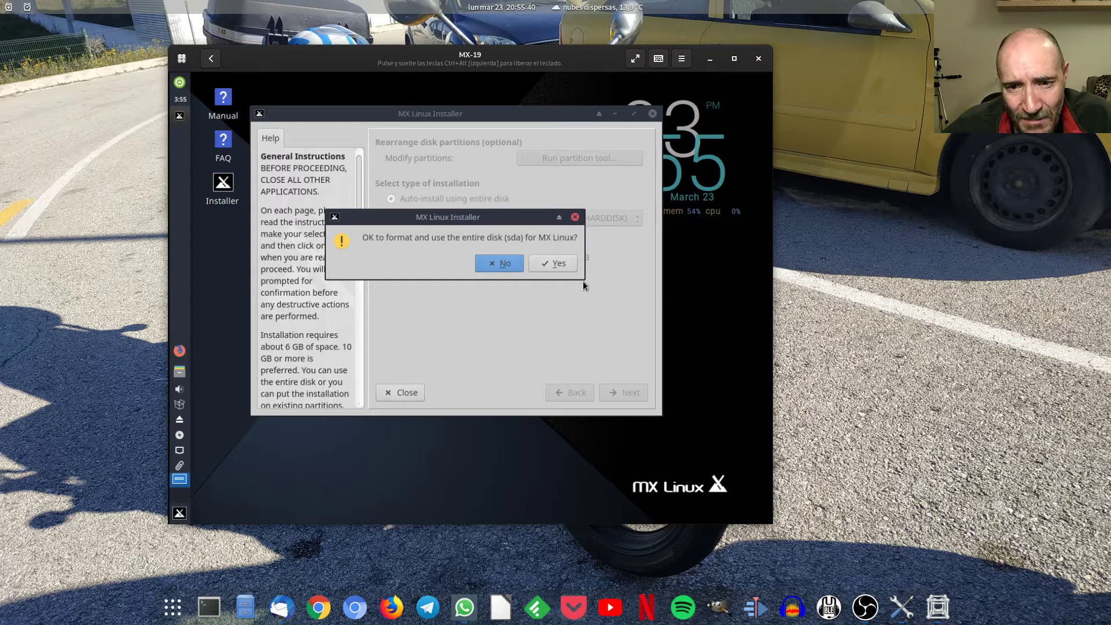
# Confirm formatting sda and accept the boot method to reach Computer Network Names.
pyautogui.click(554, 264)
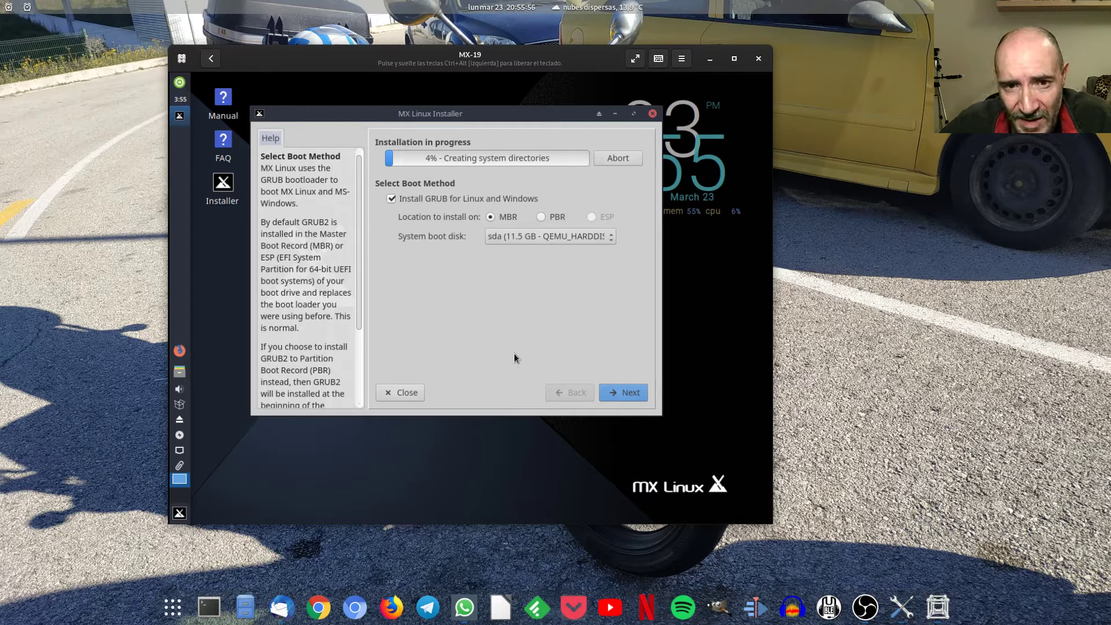
pyautogui.click(634, 392)
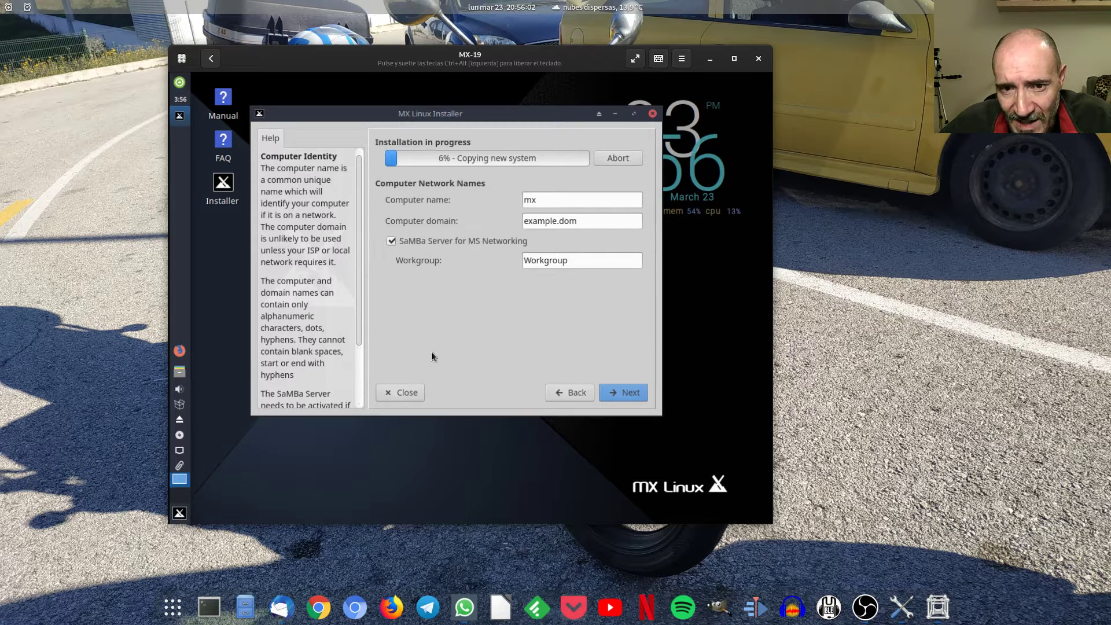
# Set the computer name to 'test', check the domain, and continue.
pyautogui.doubleClick(544, 202)
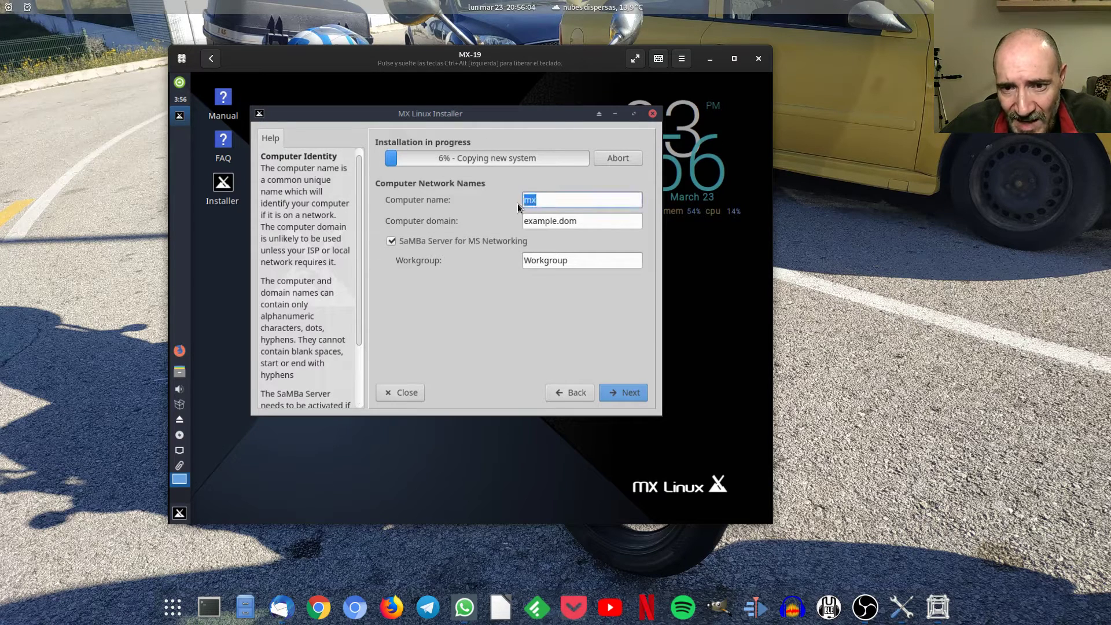
pyautogui.write('test')
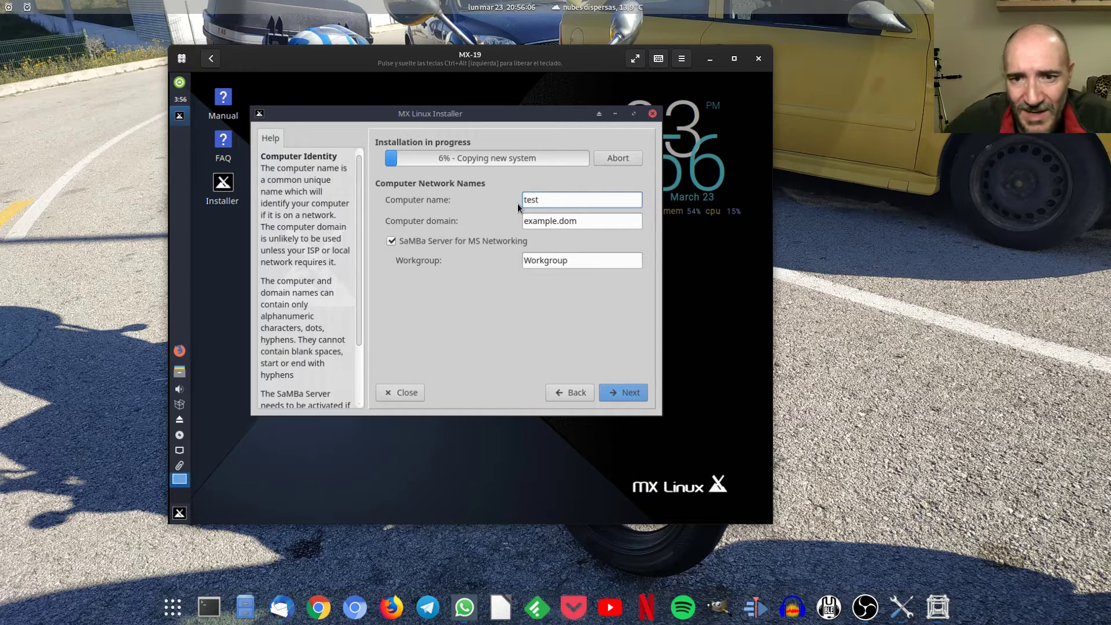
pyautogui.click(586, 225)
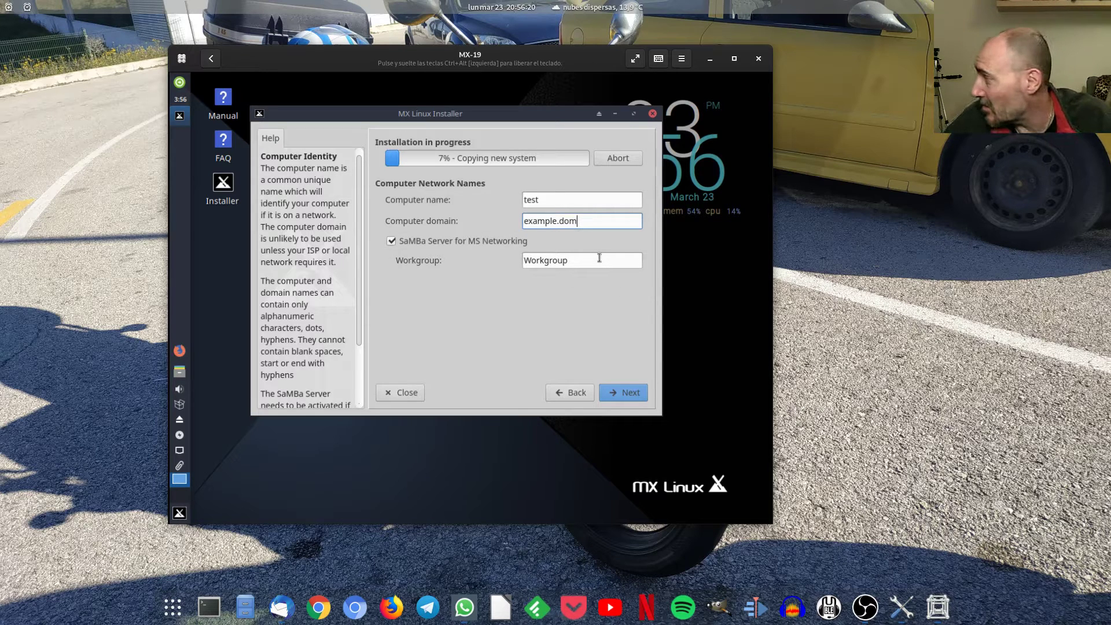
pyautogui.click(633, 395)
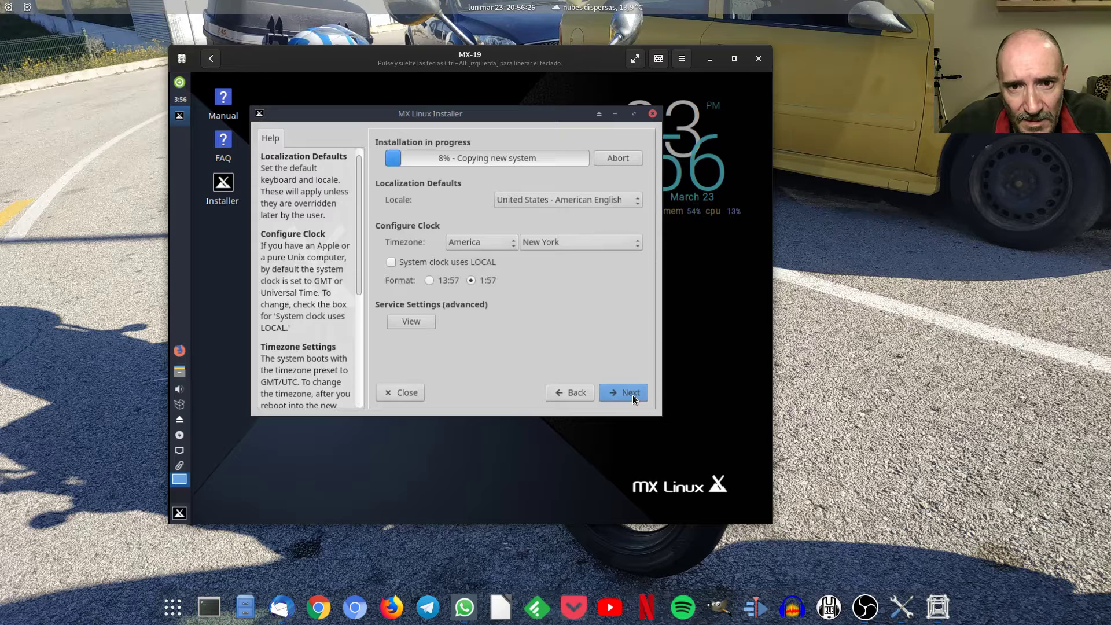
# Set the installer locale to 'España - español de España'.
pyautogui.click(613, 201)
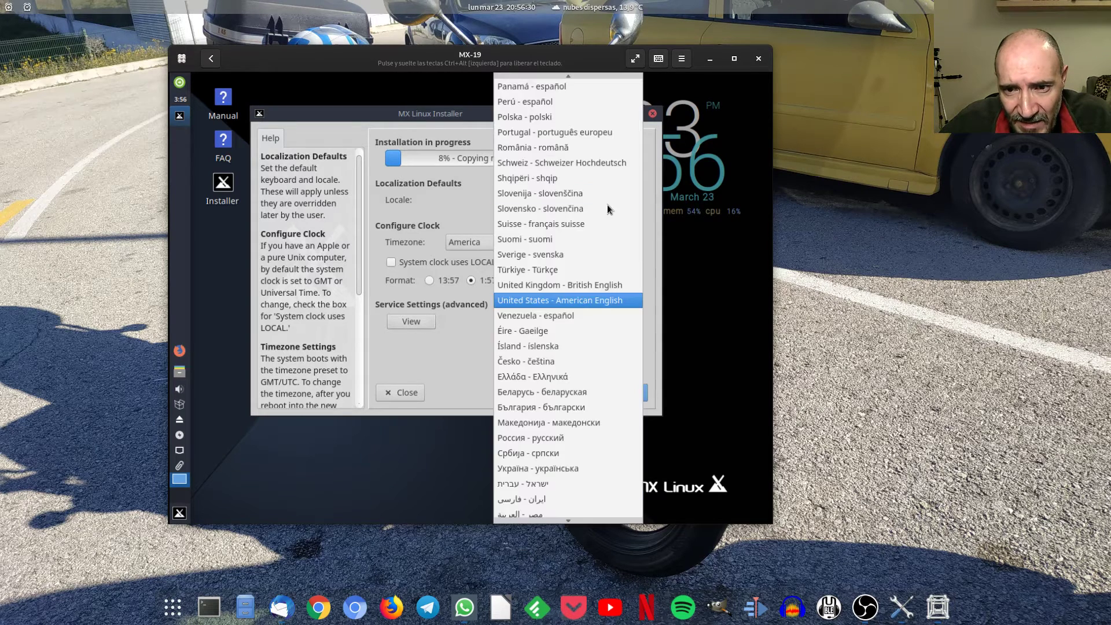
pyautogui.scroll(-2, 575, 386)
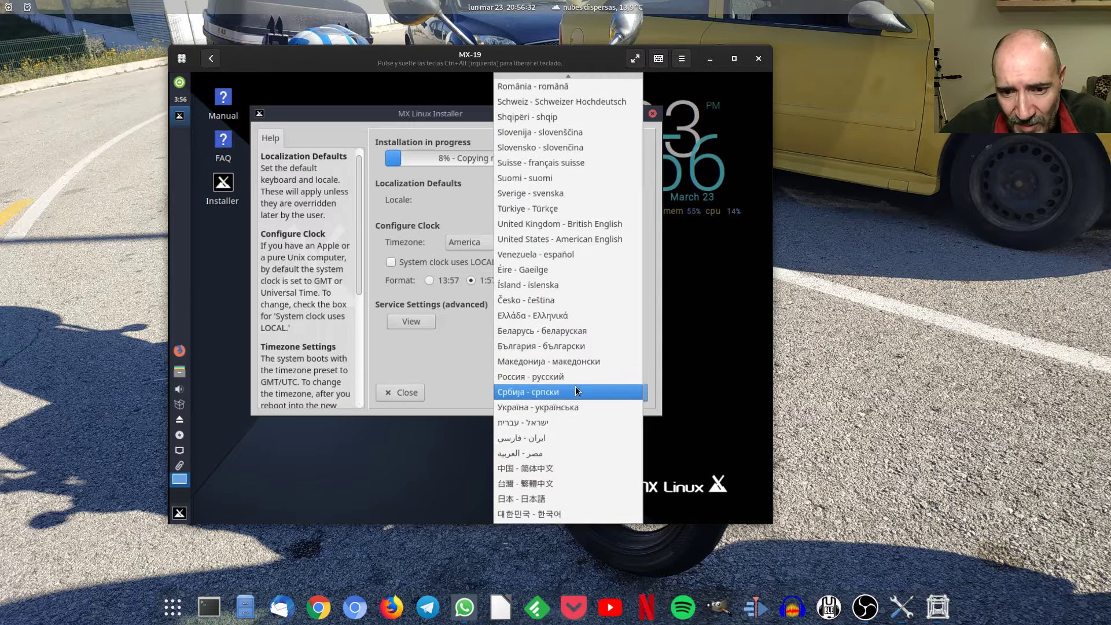
pyautogui.scroll(7, 576, 388)
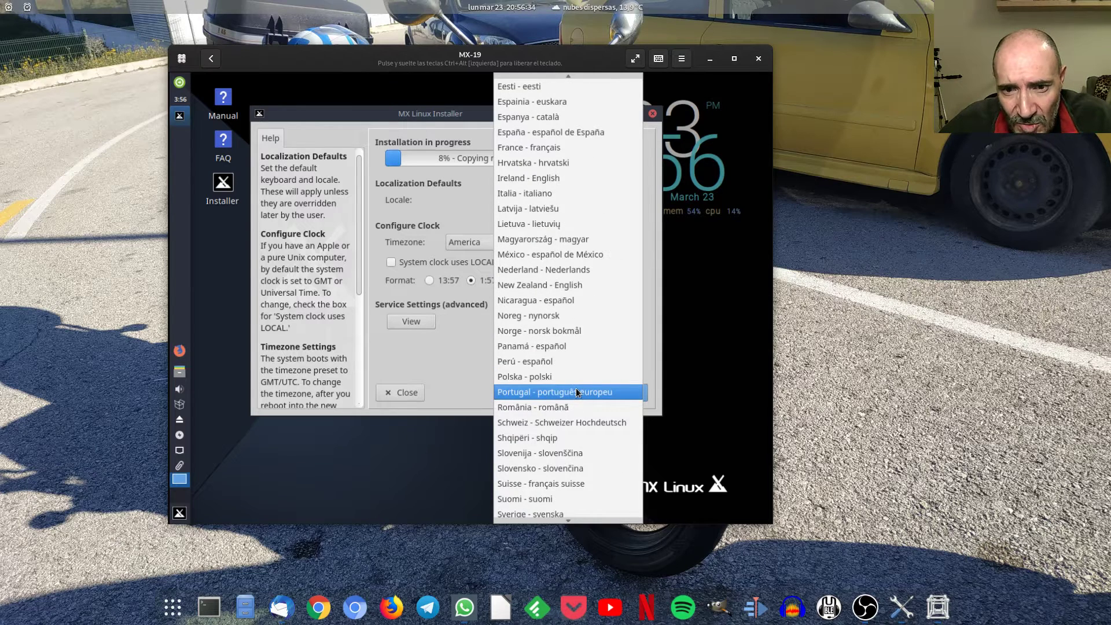
pyautogui.scroll(4, 575, 392)
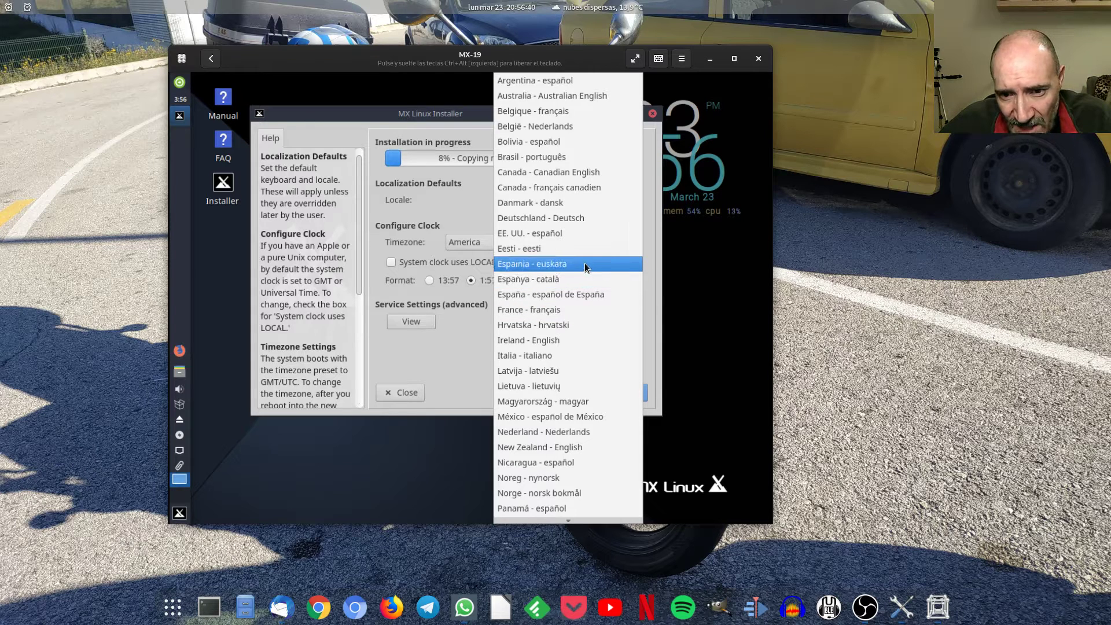
pyautogui.click(578, 294)
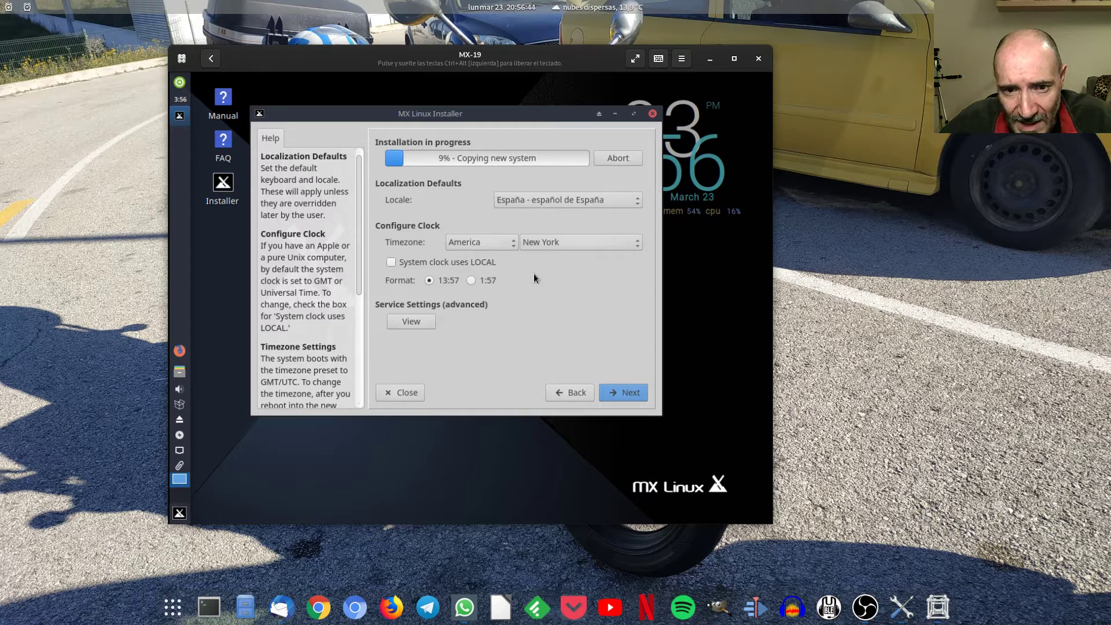
# Set the timezone to Europe / Madrid.
pyautogui.click(507, 242)
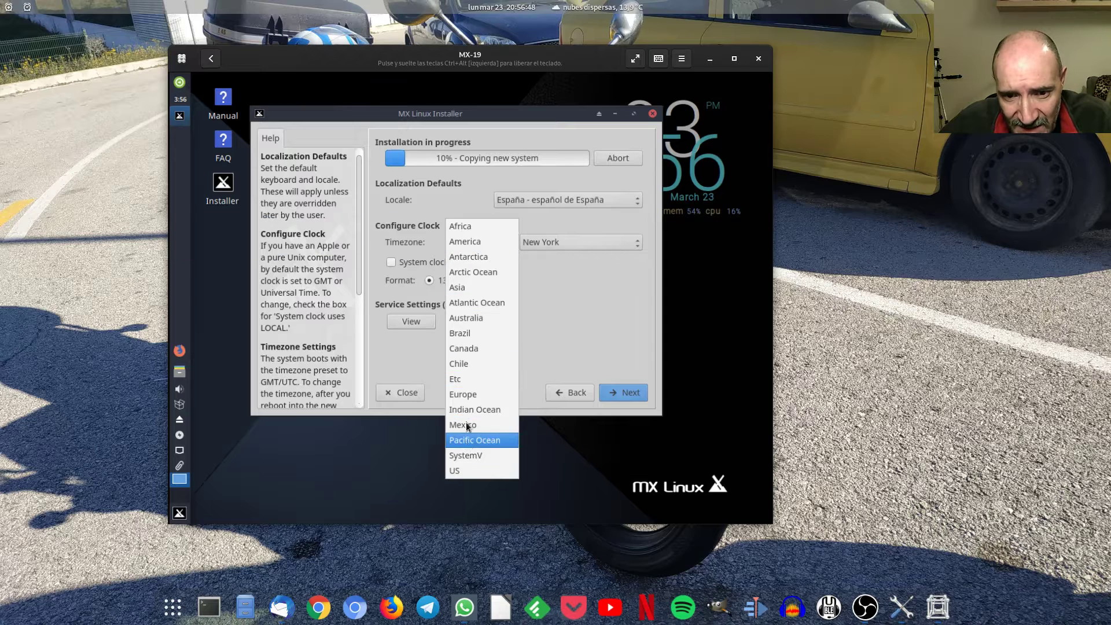
pyautogui.click(467, 393)
pyautogui.click(620, 238)
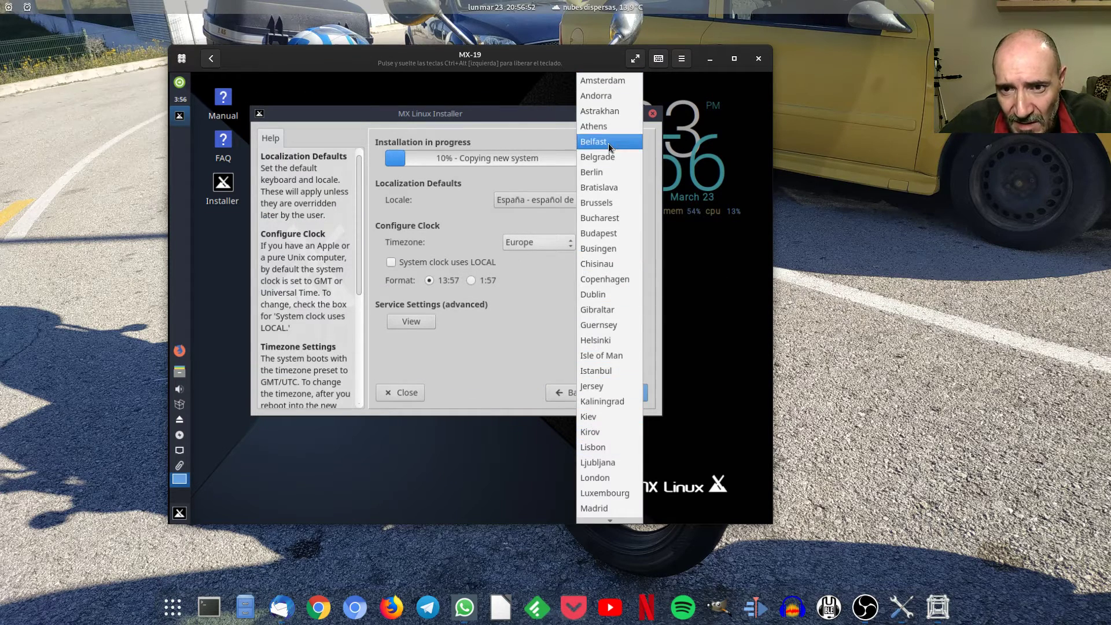
pyautogui.scroll(-12, 609, 289)
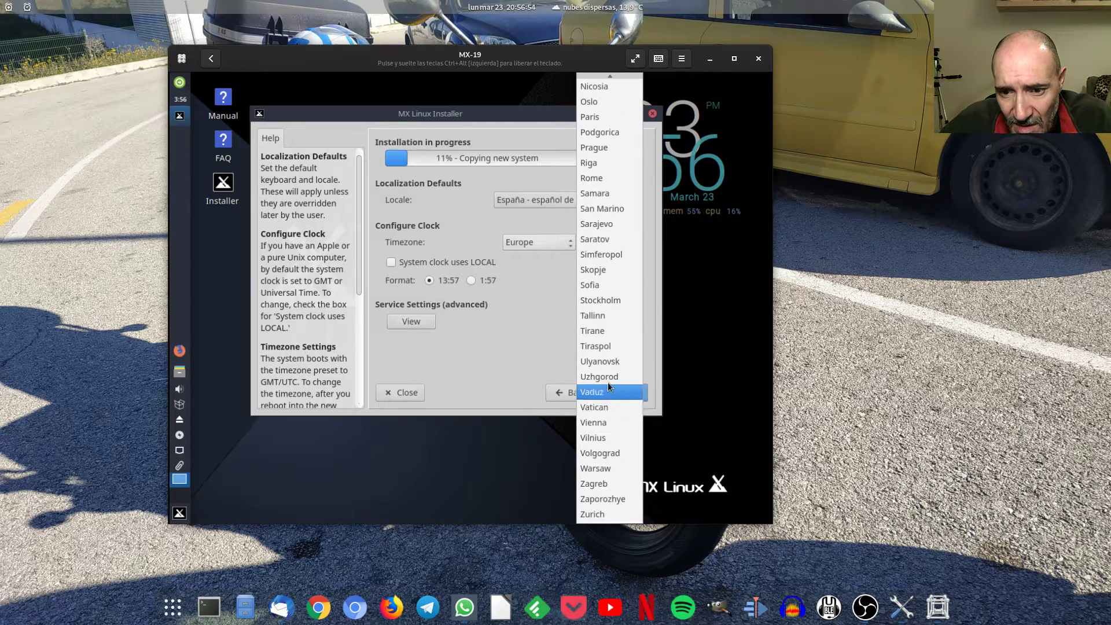
pyautogui.scroll(6, 602, 264)
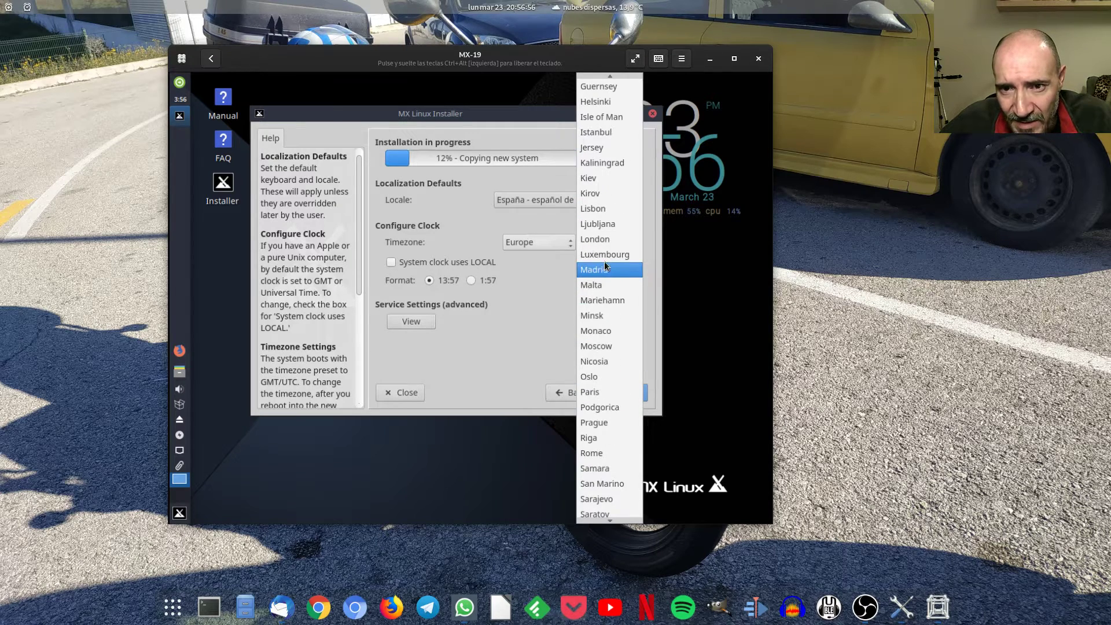
pyautogui.click(617, 271)
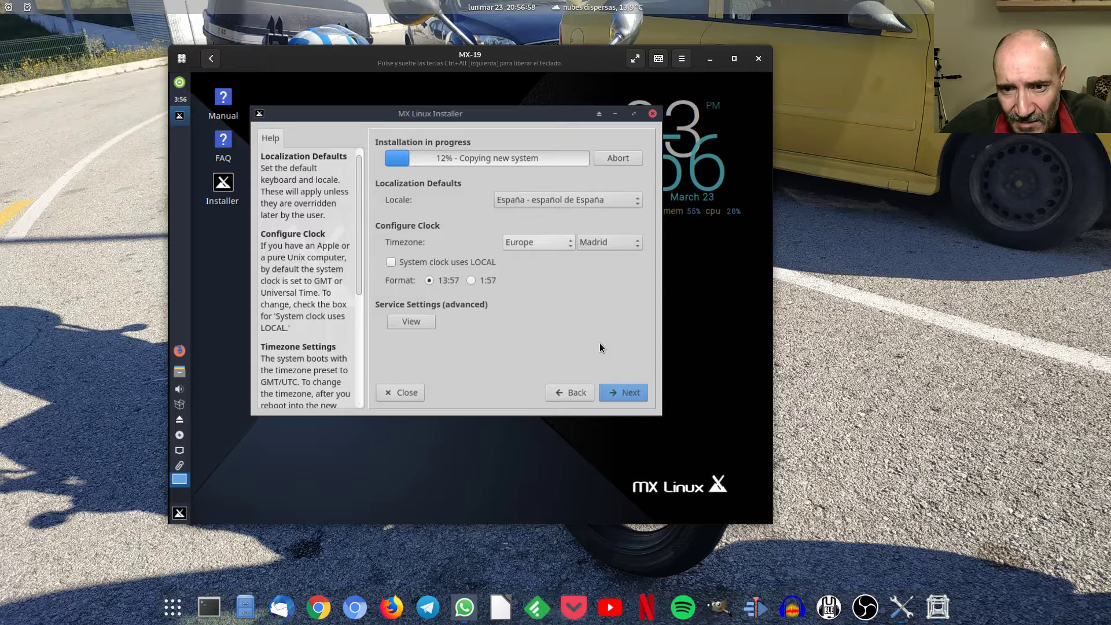
pyautogui.click(409, 323)
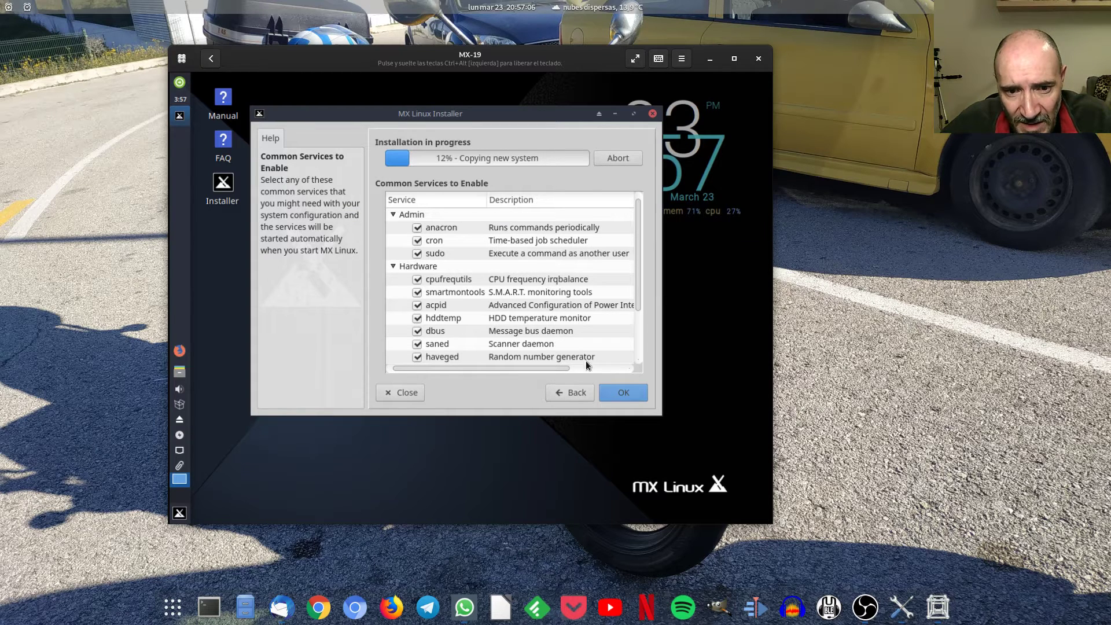
# Go back to the clock settings, then continue past Common Services to the user account page.
pyautogui.click(570, 394)
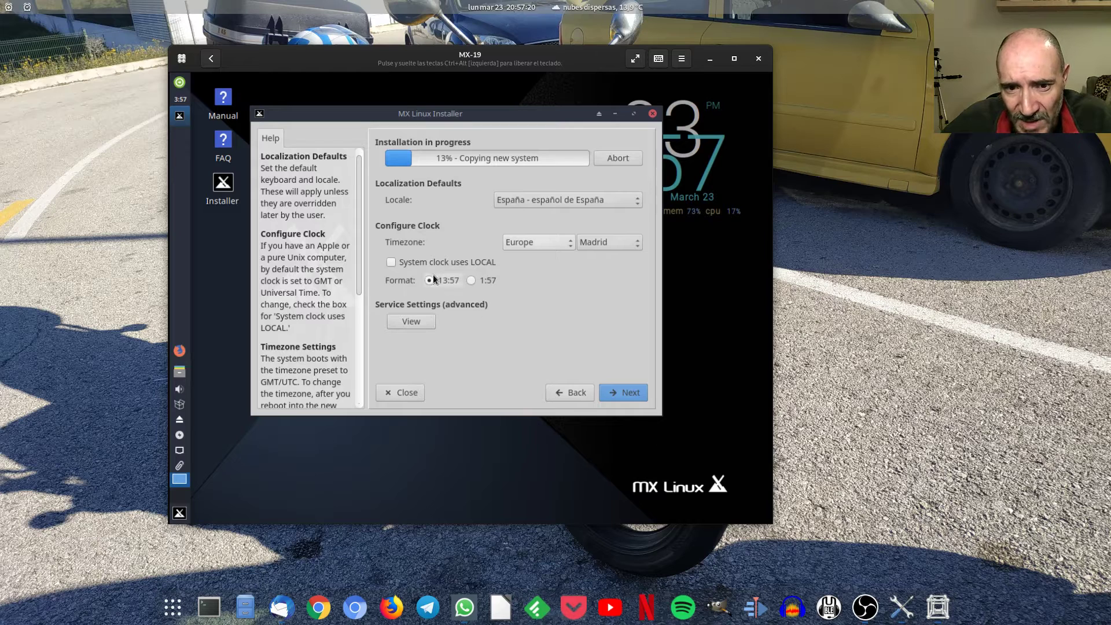
pyautogui.click(614, 394)
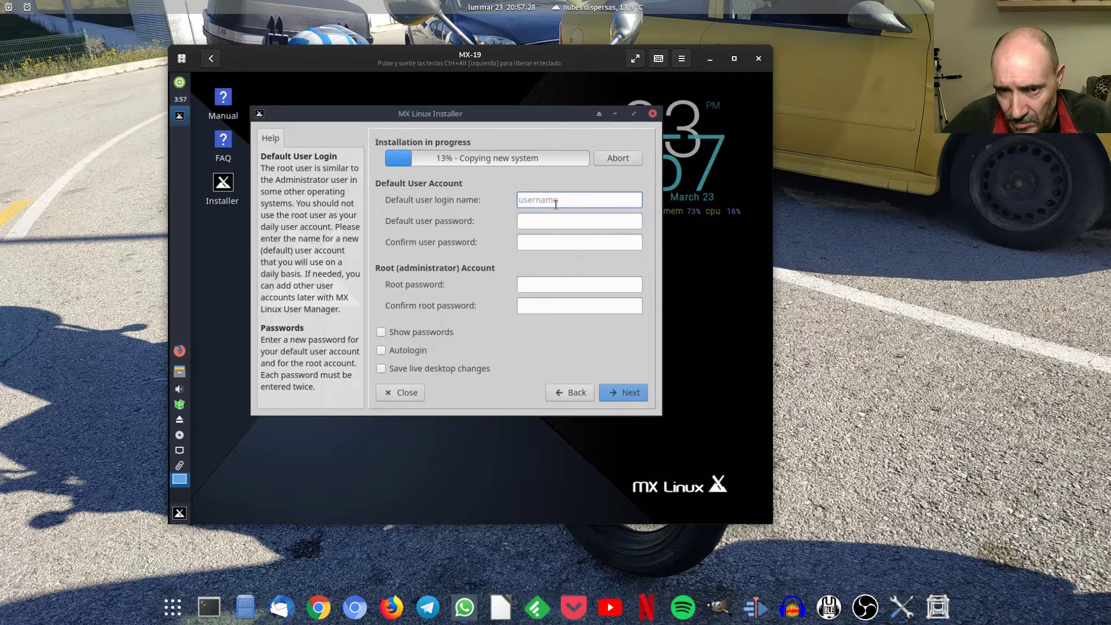
# Enter login name 'test' with a confirmed user password and a matching confirmed root password.
pyautogui.write('test')
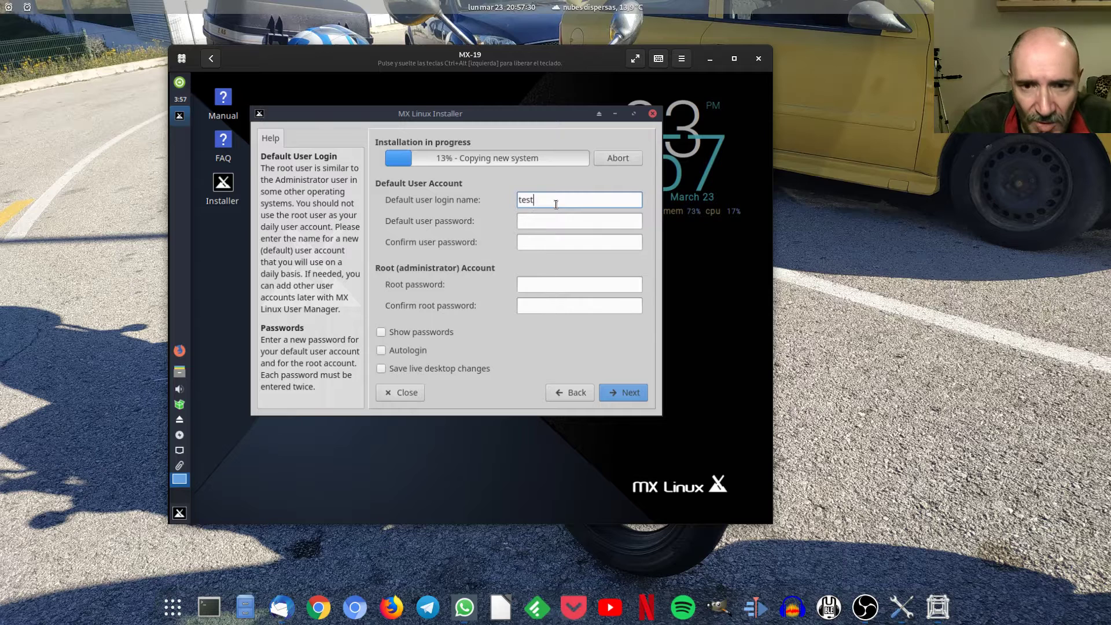
pyautogui.click(548, 221)
pyautogui.write('test')
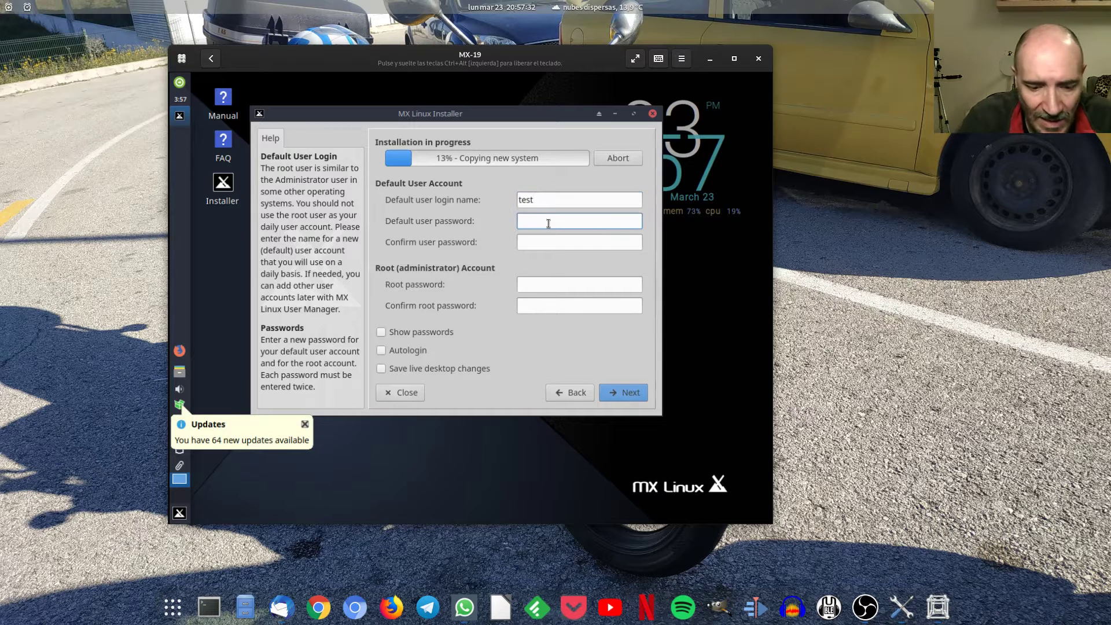
pyautogui.click(547, 238)
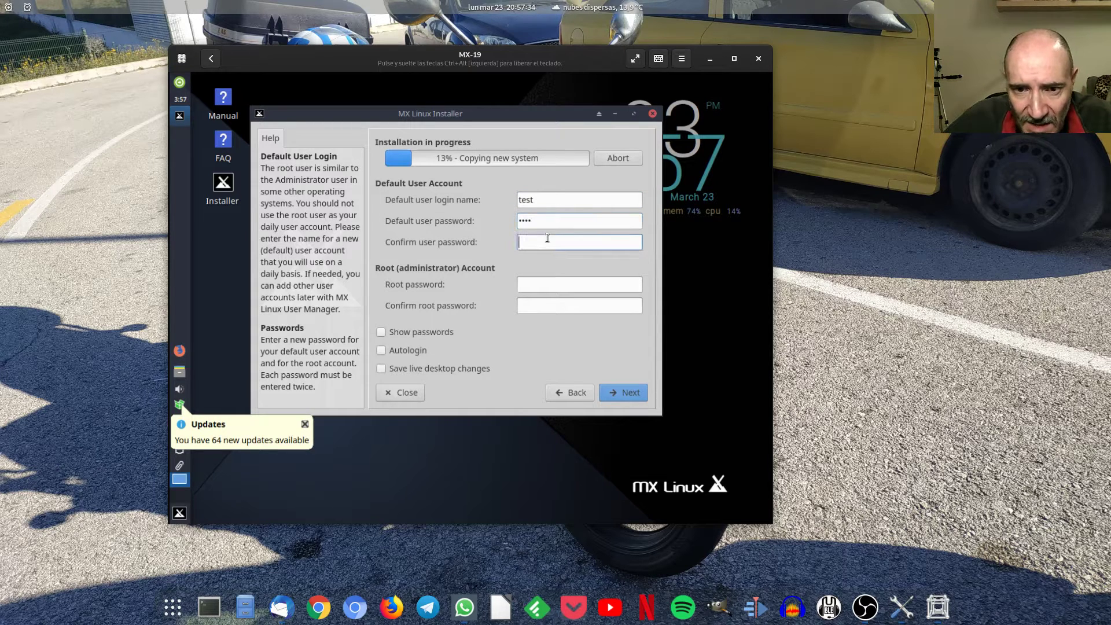
pyautogui.write('test')
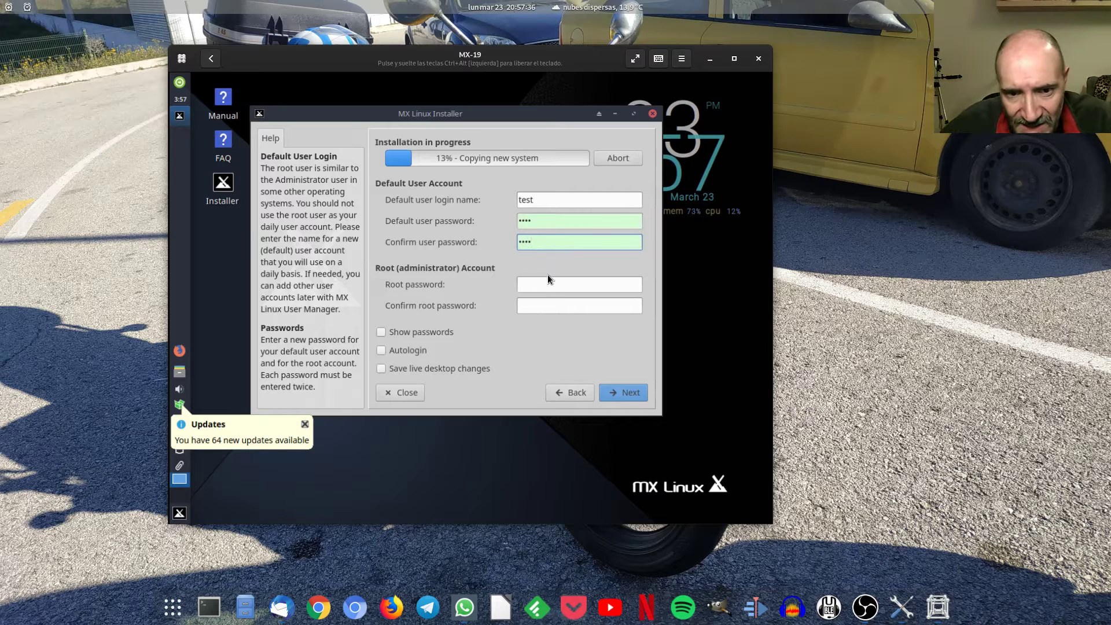
pyautogui.click(546, 284)
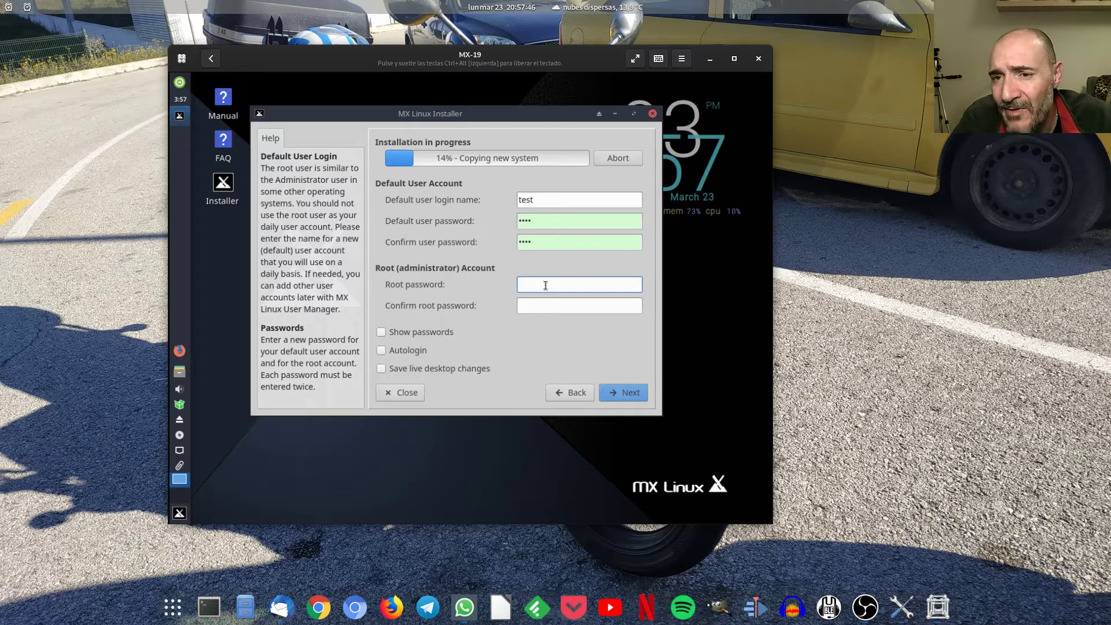
pyautogui.write('test')
pyautogui.click(548, 307)
pyautogui.write('test')
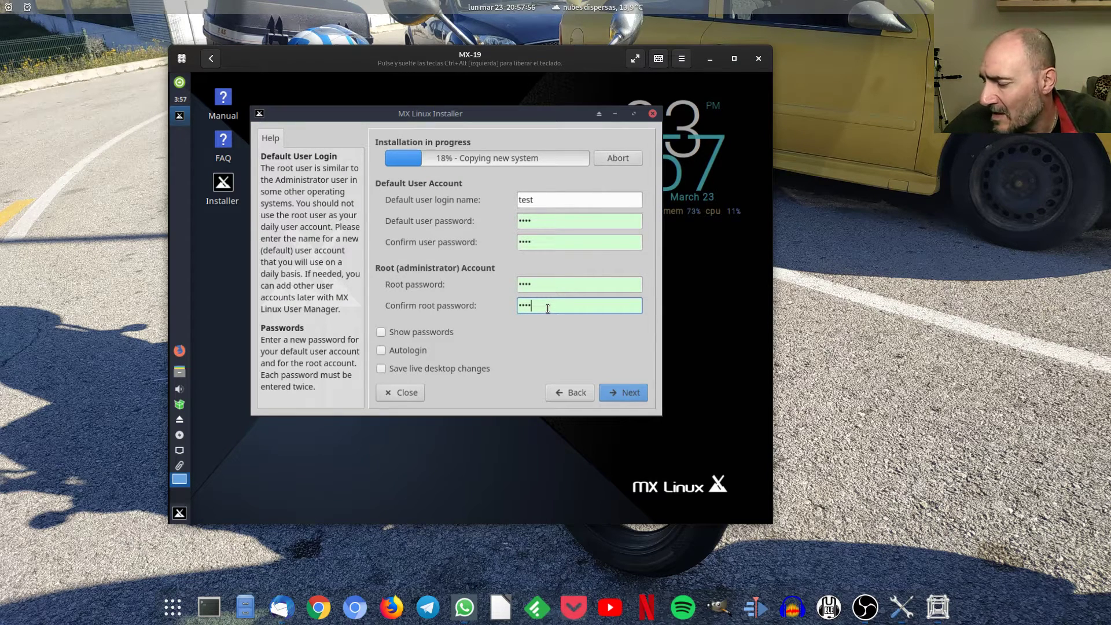
# Show passwords, enable autologin and saving live desktop changes, then continue.
pyautogui.click(438, 333)
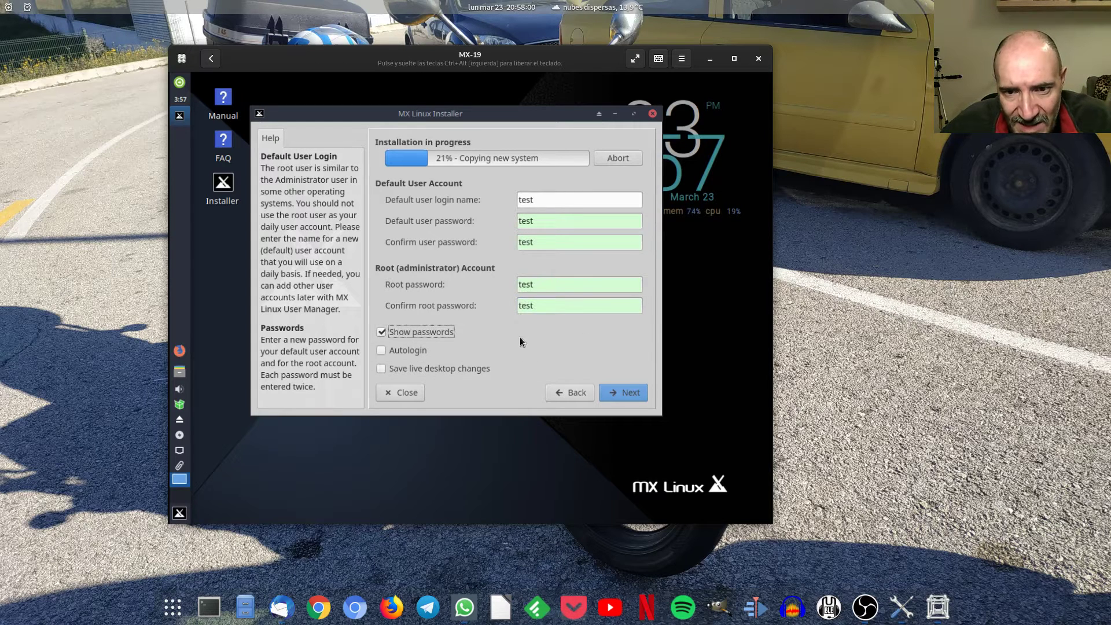
pyautogui.click(405, 349)
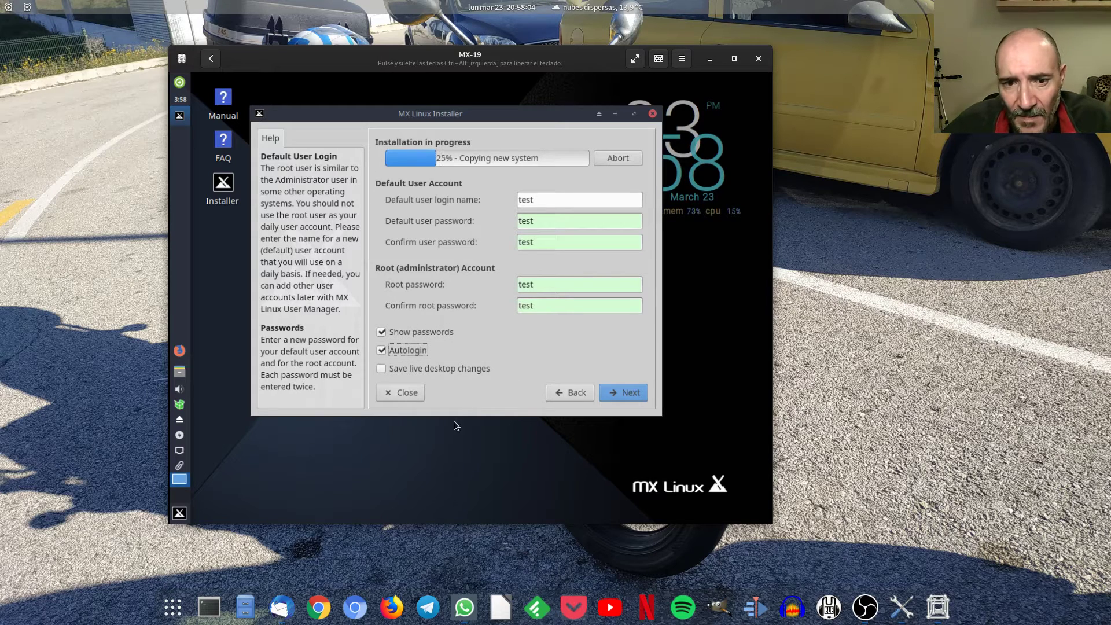
pyautogui.click(462, 369)
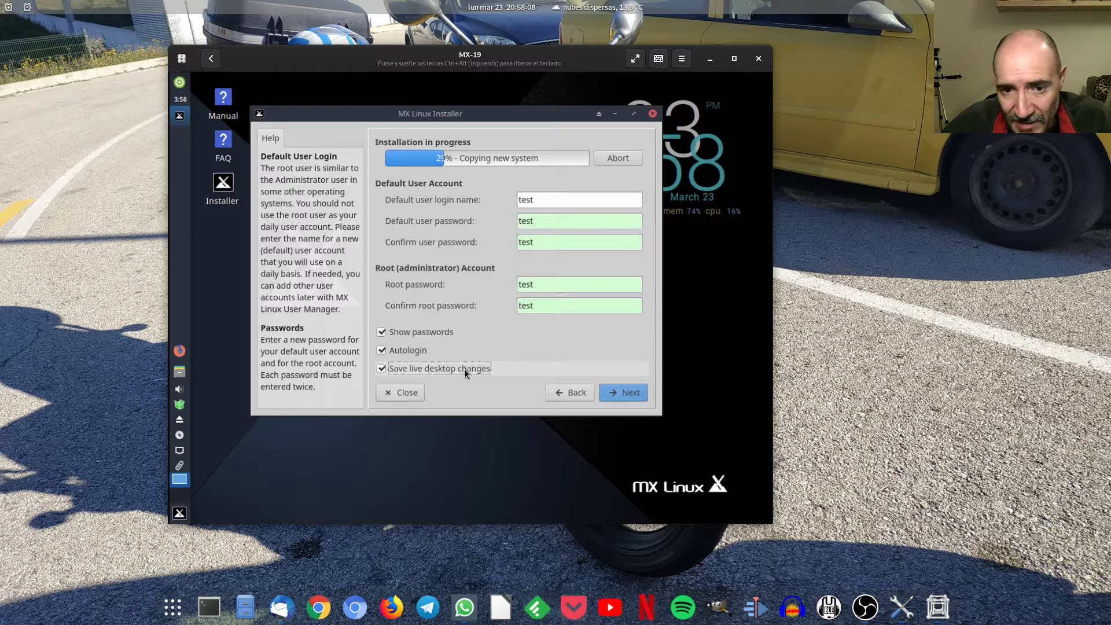
pyautogui.click(624, 394)
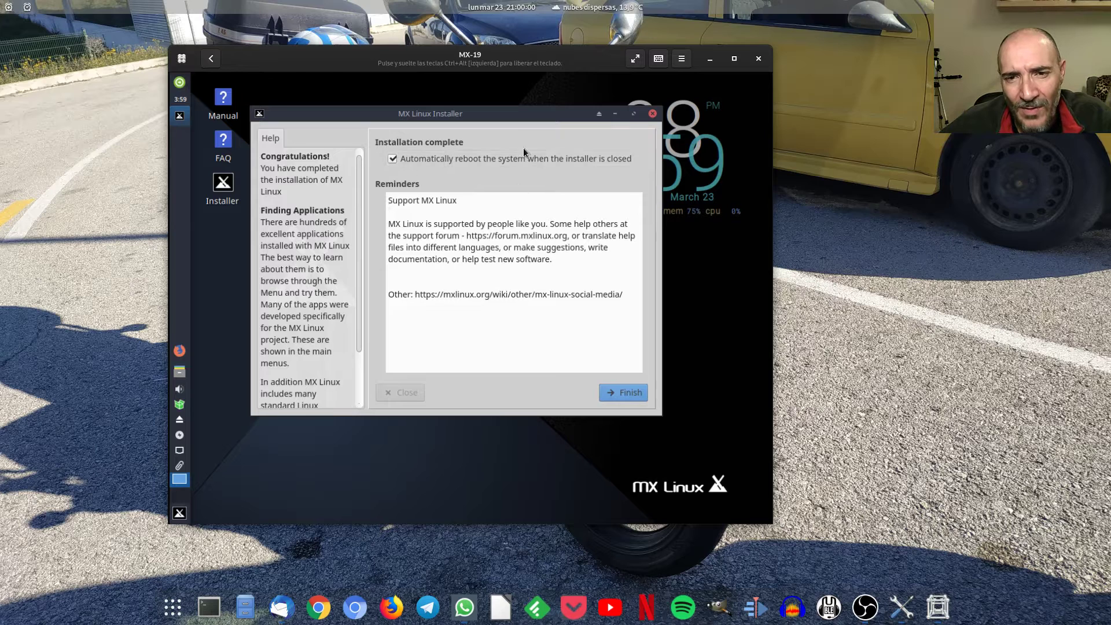
# Finish the completed installation with 'Automatically reboot' left ticked.
pyautogui.click(626, 392)
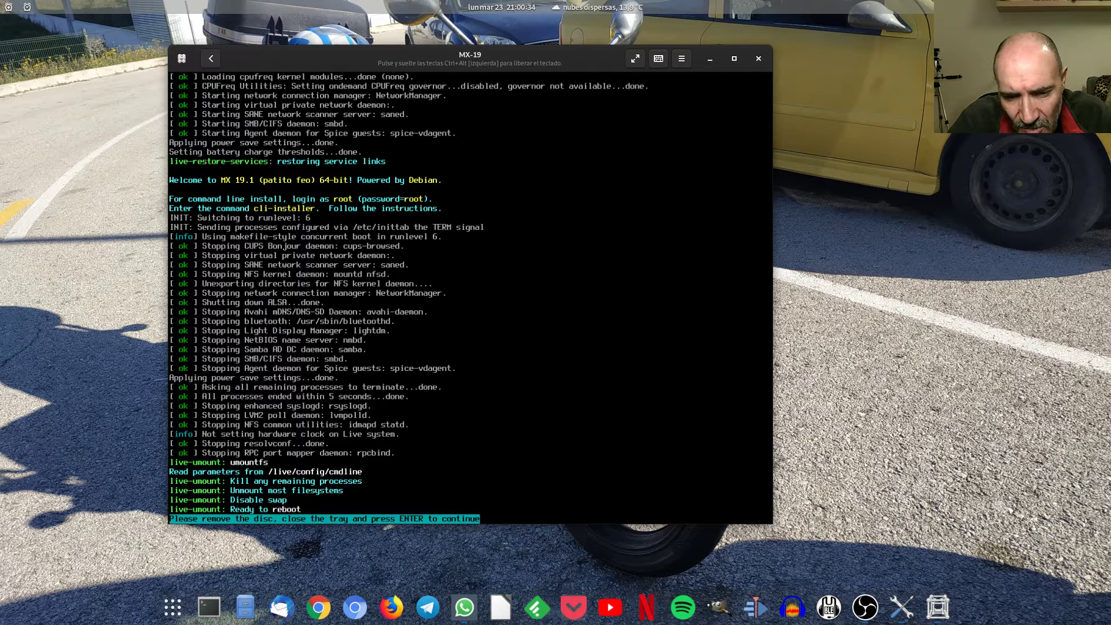
# Confirm the remove-disc prompt, then boot MX-19 again from the Boxes collection.
pyautogui.press('Return')
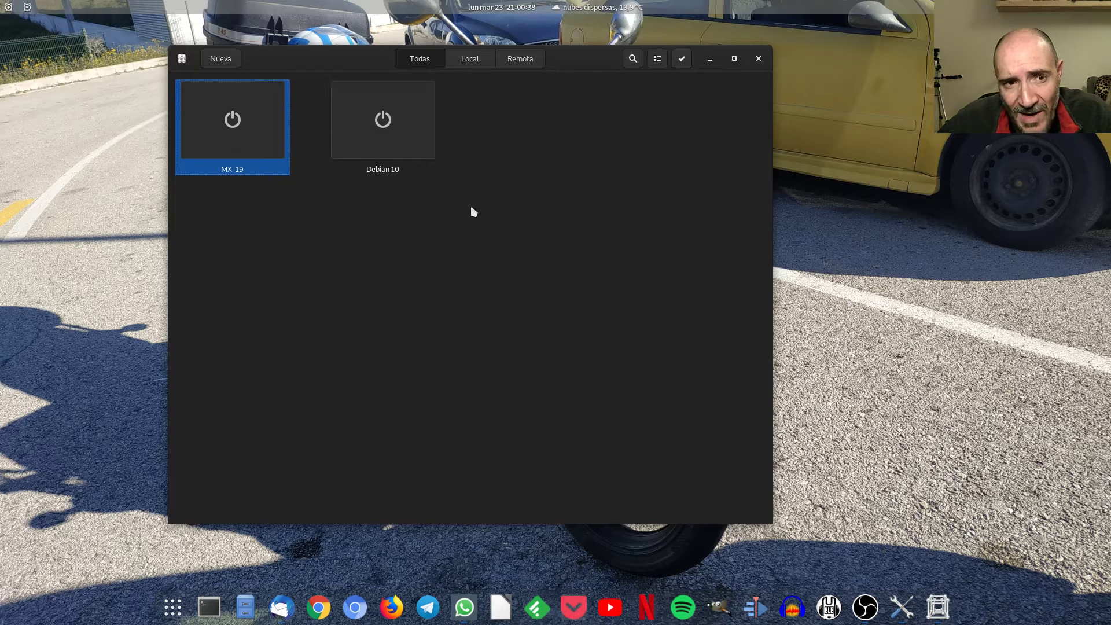
pyautogui.click(242, 119)
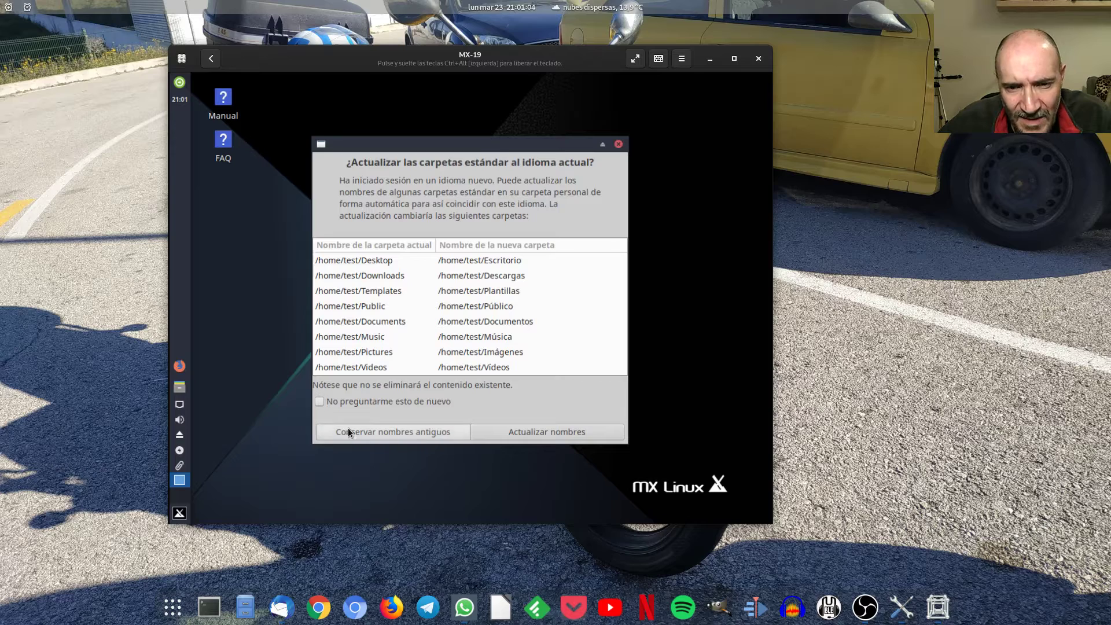
# Rename the standard folders to Spanish, centre MX Bienvenida and dismiss the updates notice.
pyautogui.moveTo(542, 129); pyautogui.dragTo(692, 477)
pyautogui.click(536, 409)
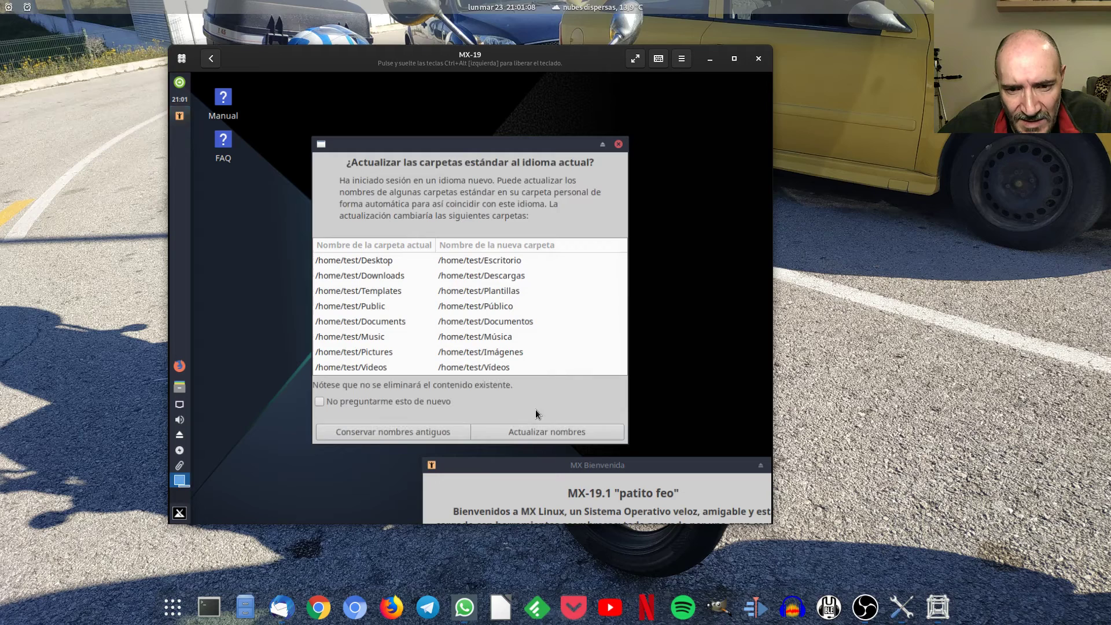
pyautogui.click(515, 431)
pyautogui.moveTo(512, 461); pyautogui.dragTo(386, 130)
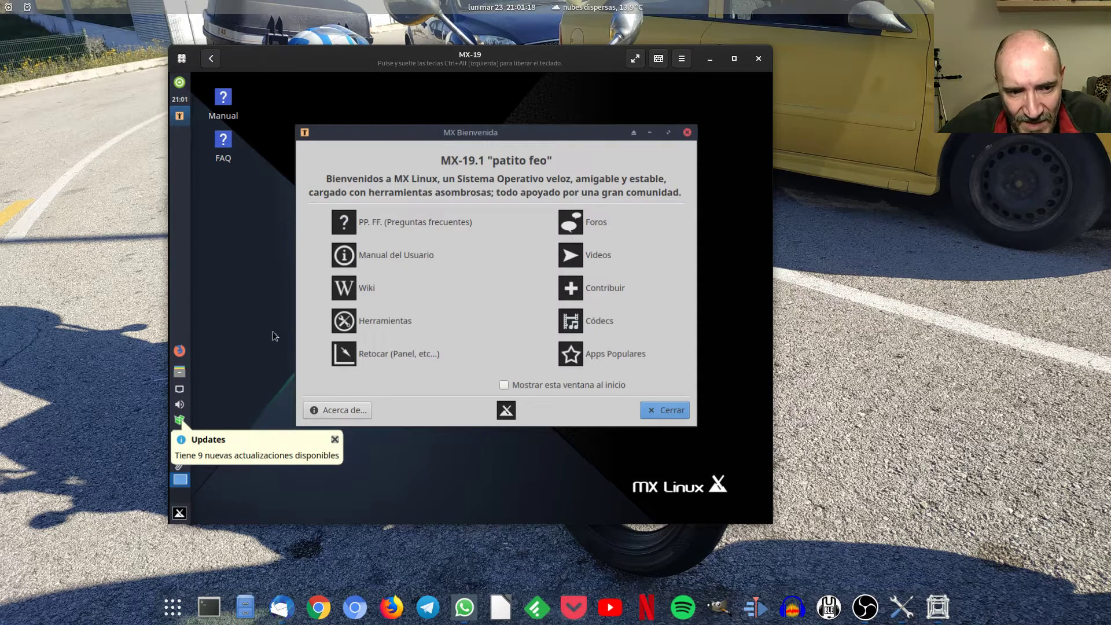
pyautogui.click(334, 441)
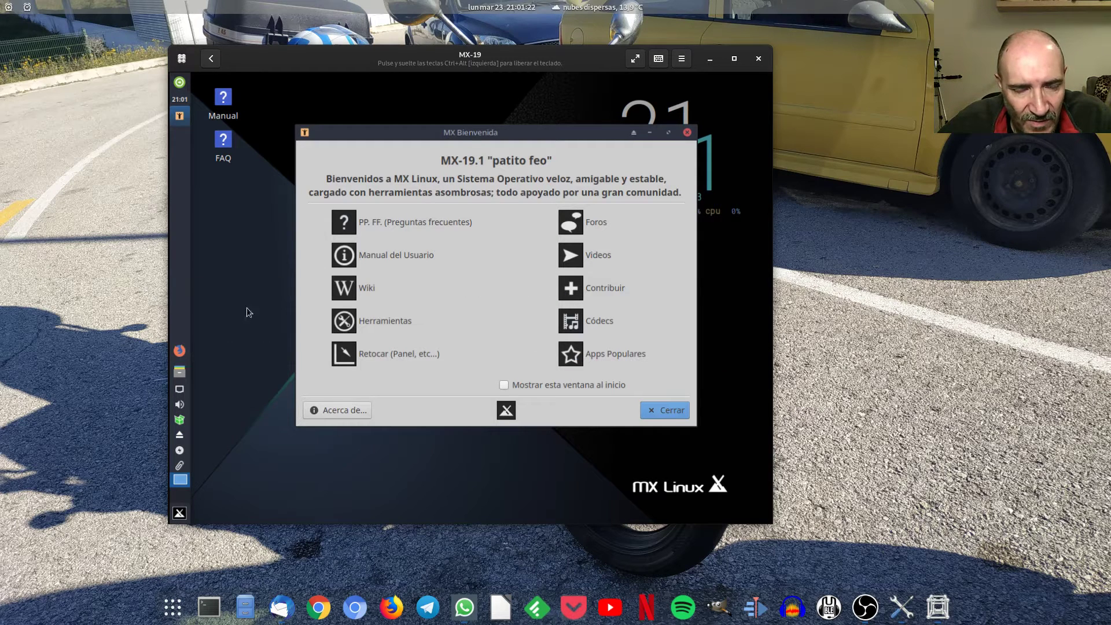
# Open the desktop wallpaper settings from the desktop's right-click menu, then close them.
pyautogui.rightClick(252, 265)
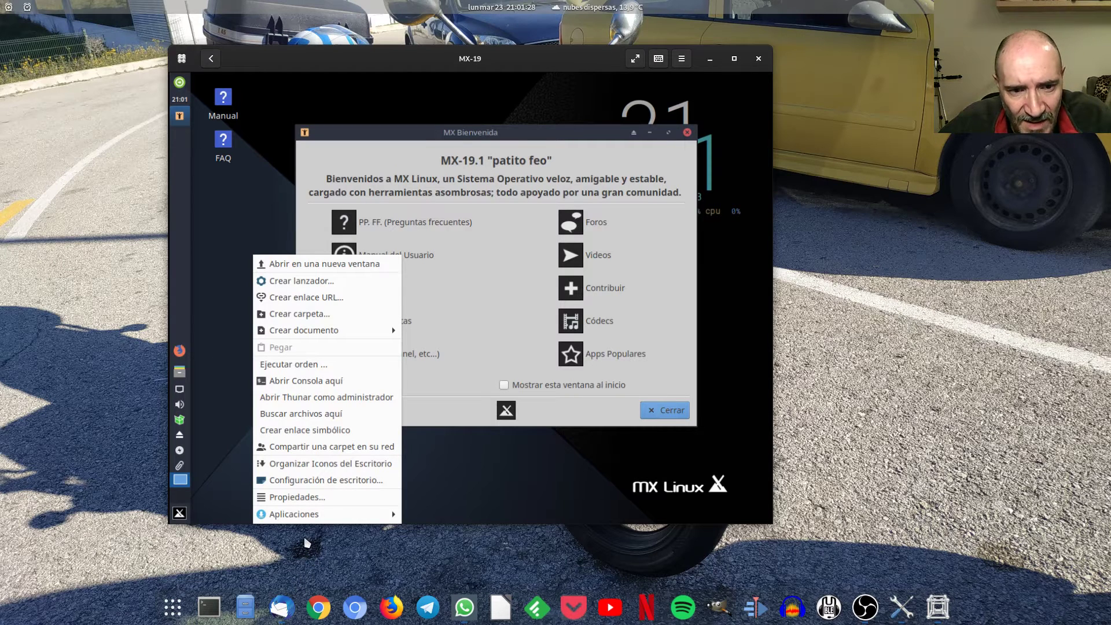
pyautogui.click(357, 480)
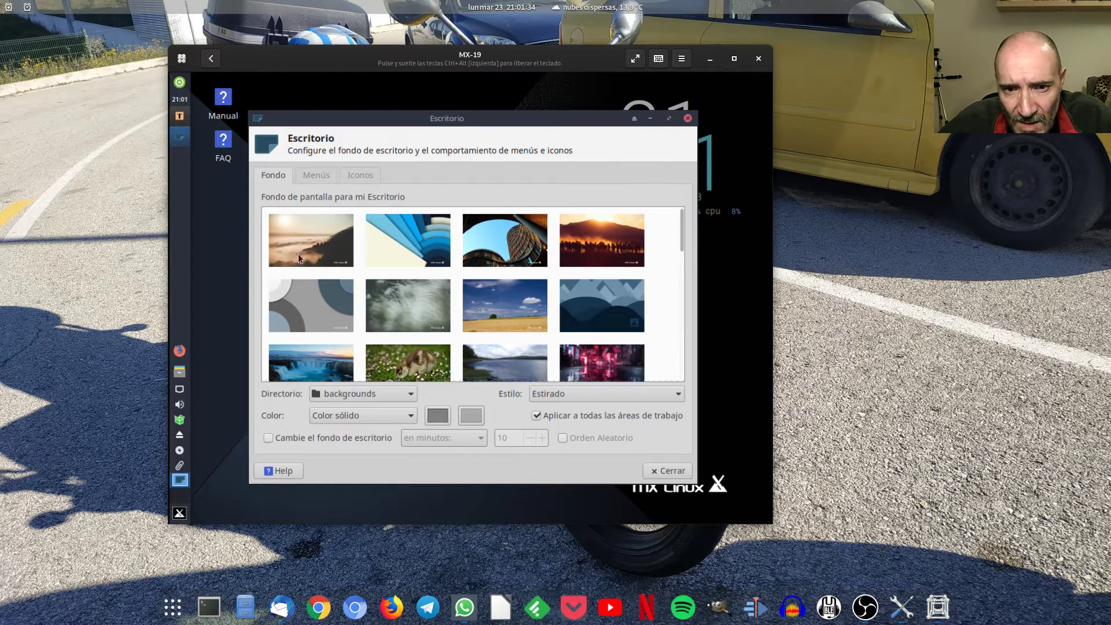
pyautogui.click(689, 118)
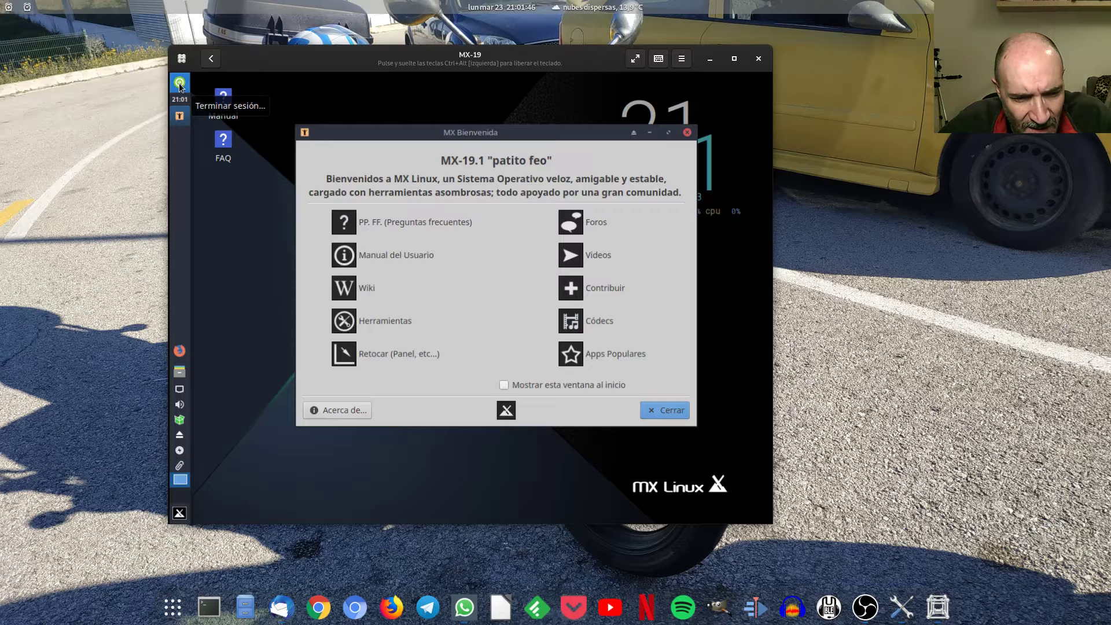
# Browse the Whisker menu's Sistema category, then minimize the MX Bienvenida window.
pyautogui.click(179, 518)
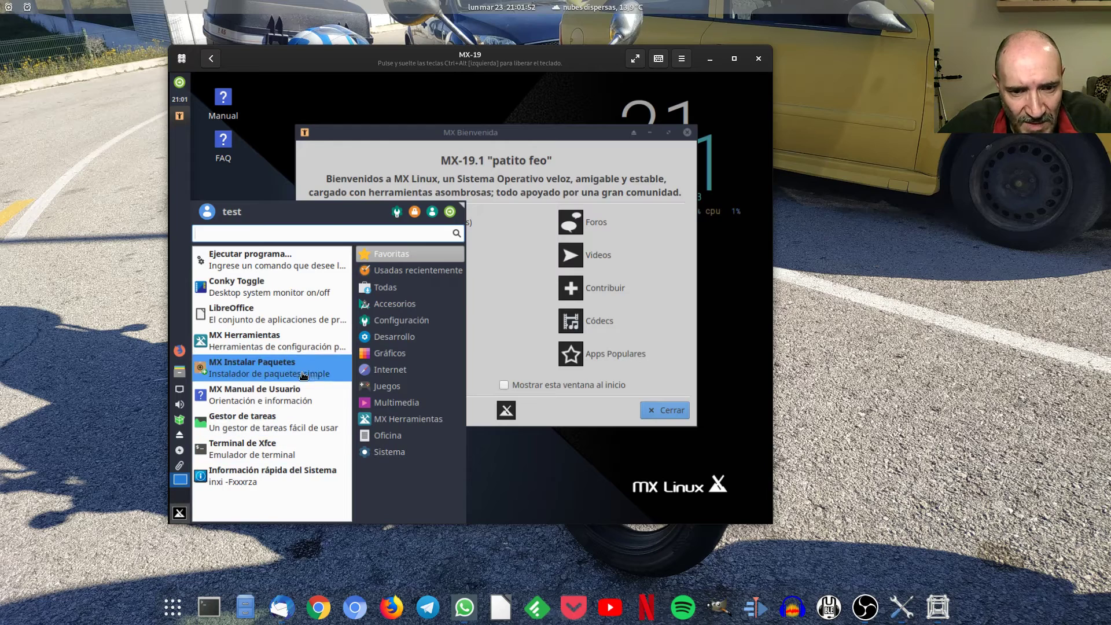
pyautogui.moveTo(397, 452)
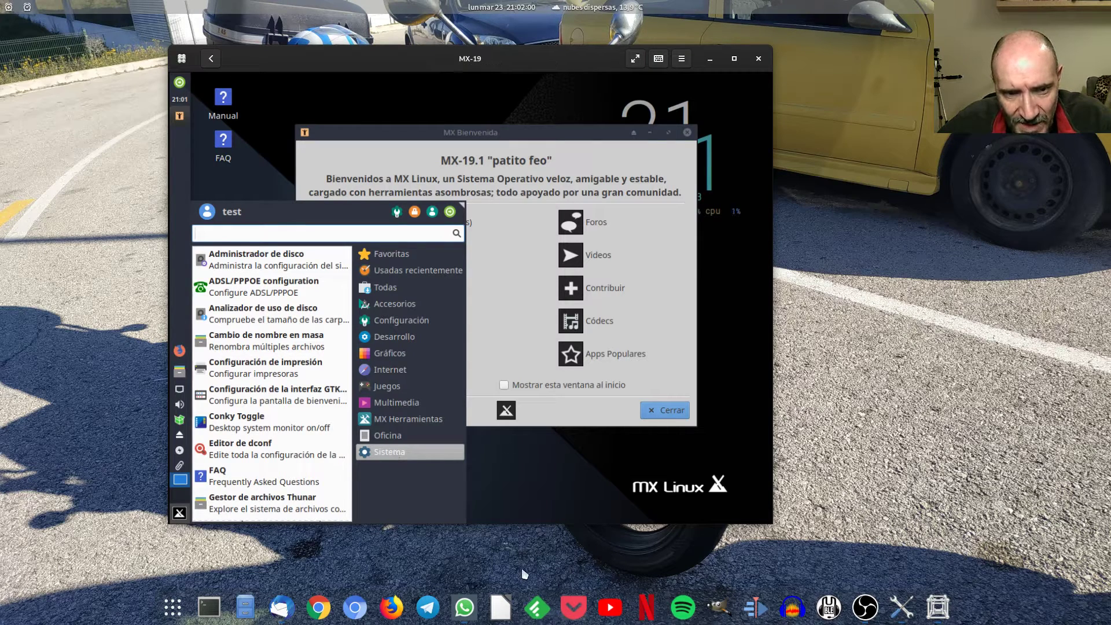
pyautogui.click(651, 133)
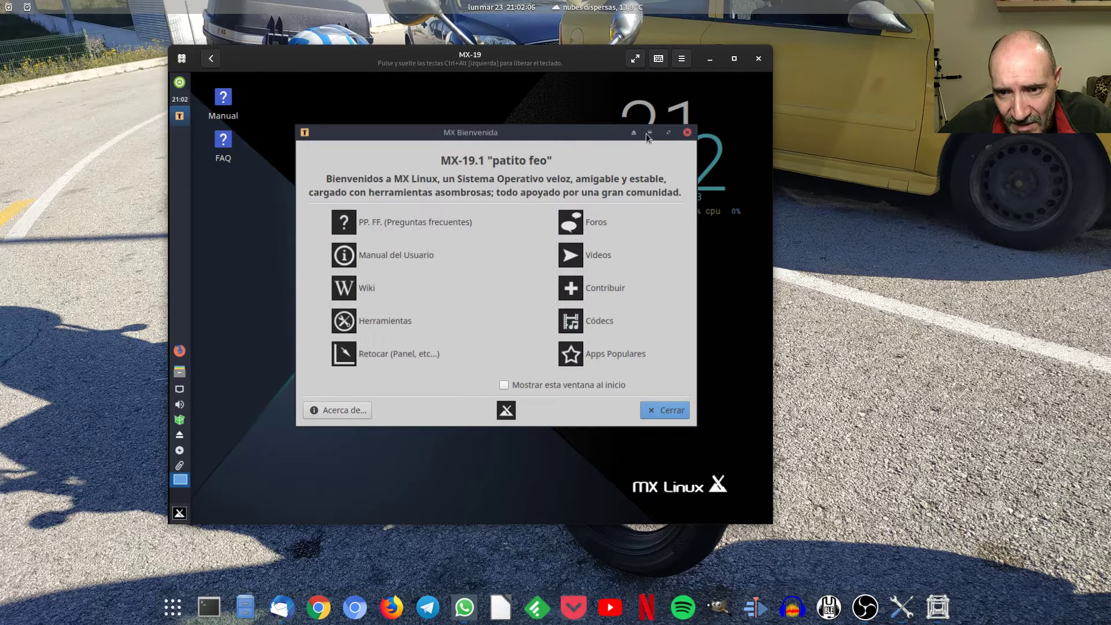
pyautogui.click(647, 133)
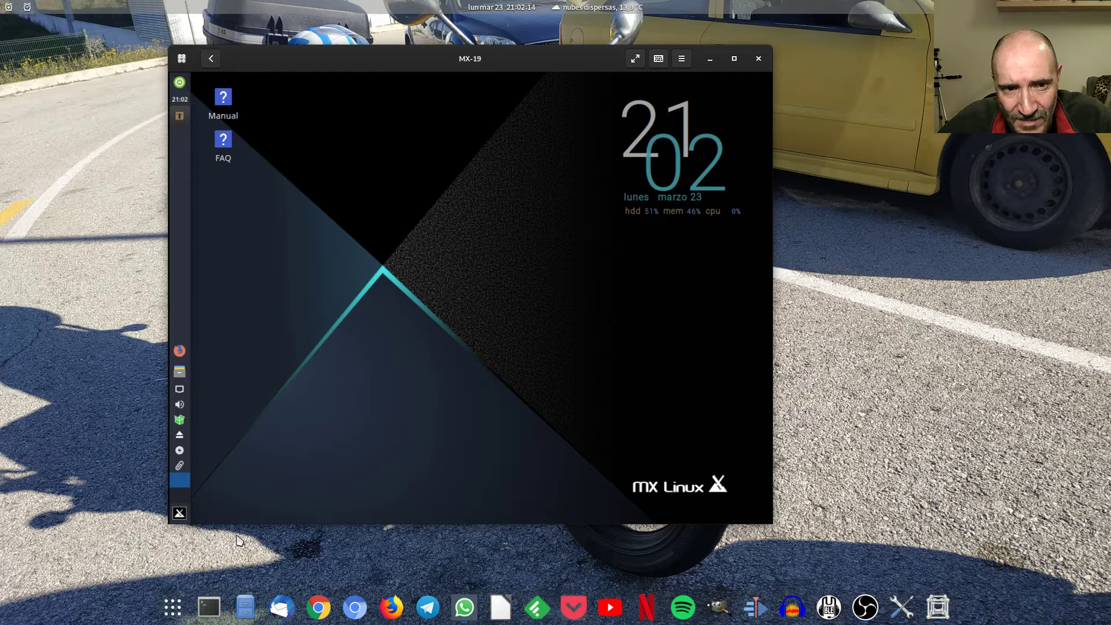
# Launch GKrellM System Monitor through a 'monitor' search and drag it to the top-right.
pyautogui.click(180, 513)
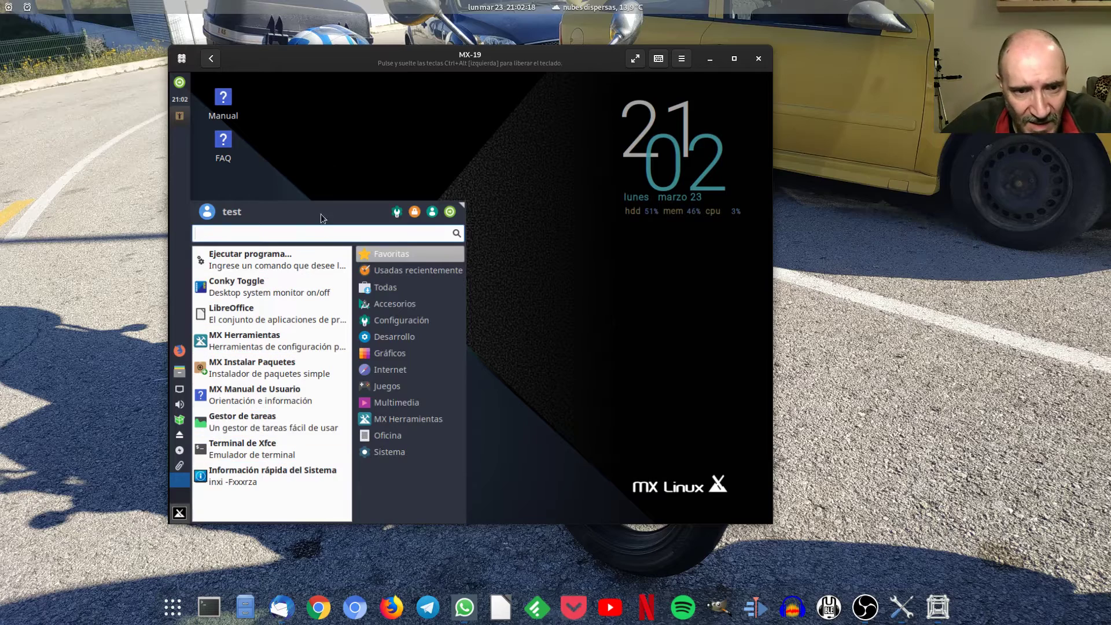
pyautogui.write('mo')
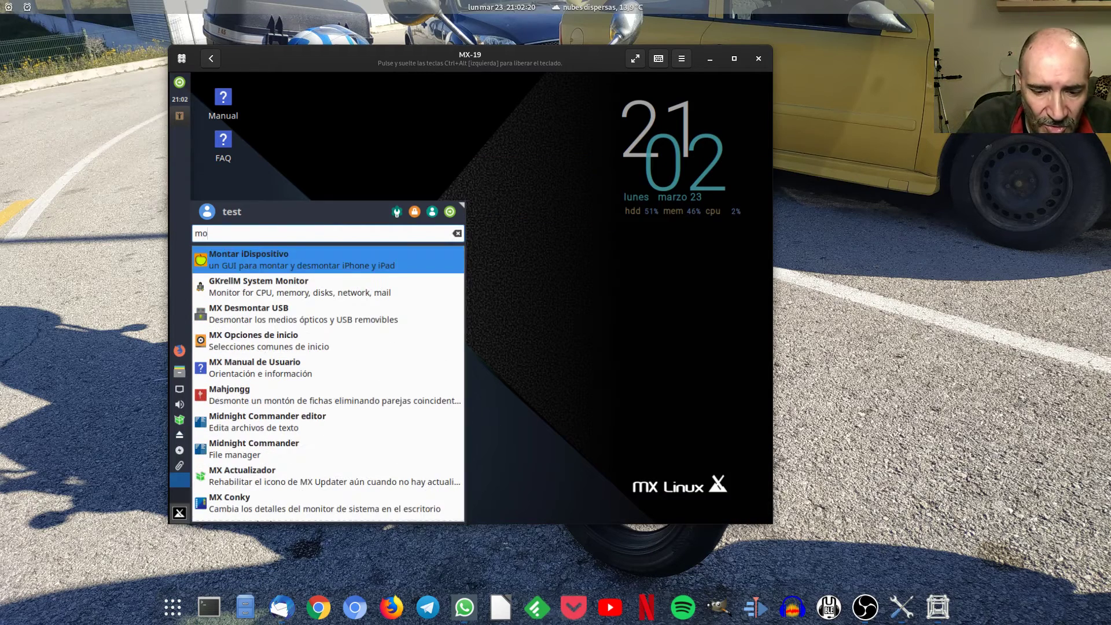
pyautogui.write('ni')
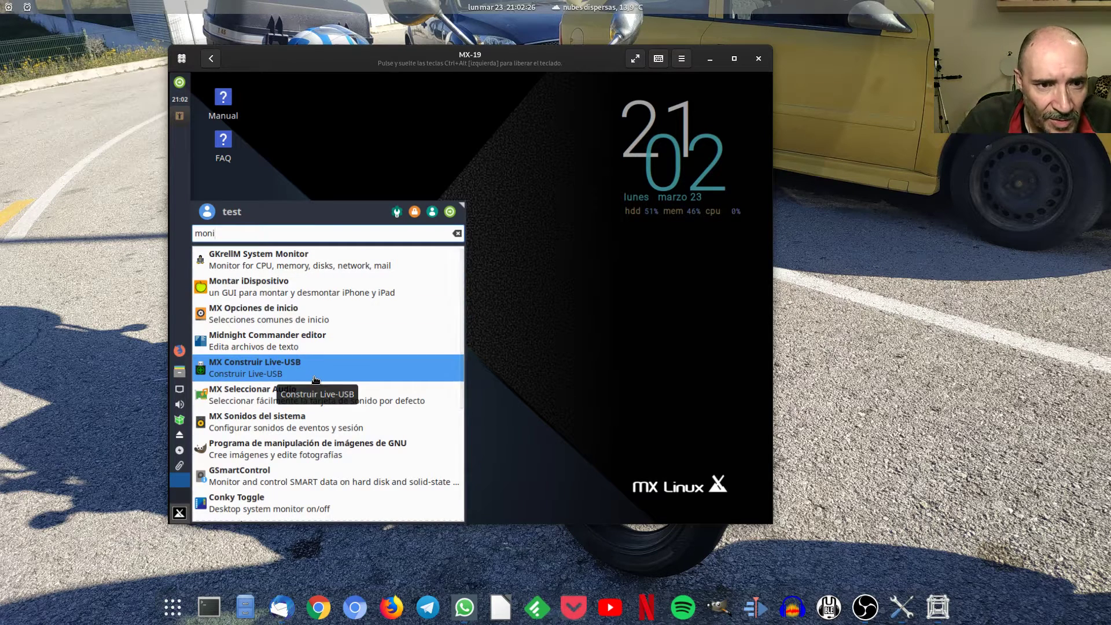
pyautogui.write('tor')
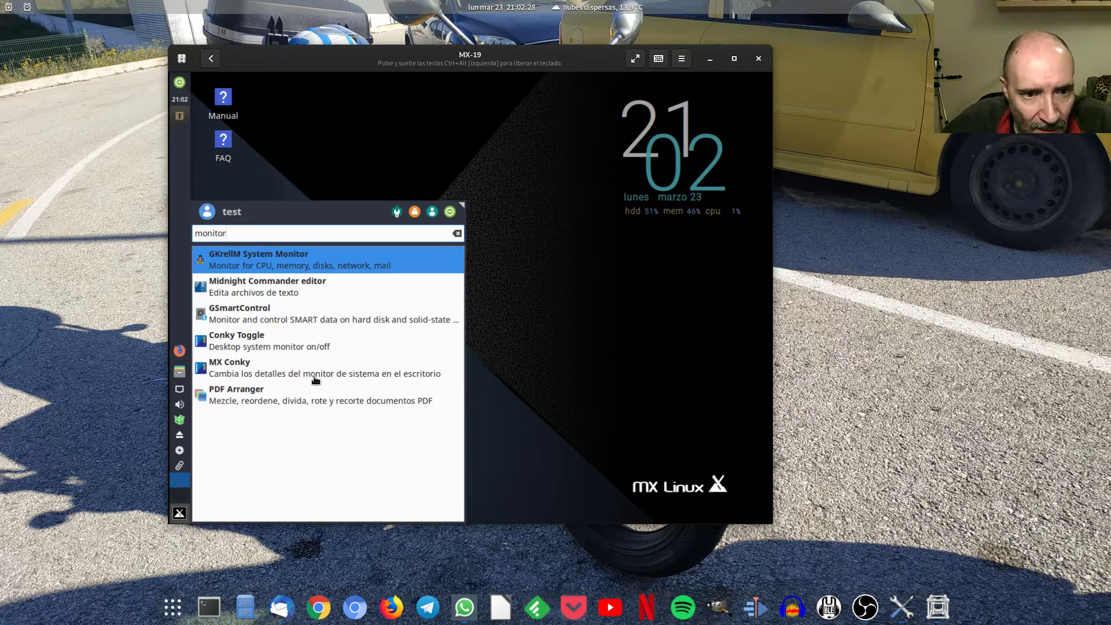
pyautogui.click(329, 266)
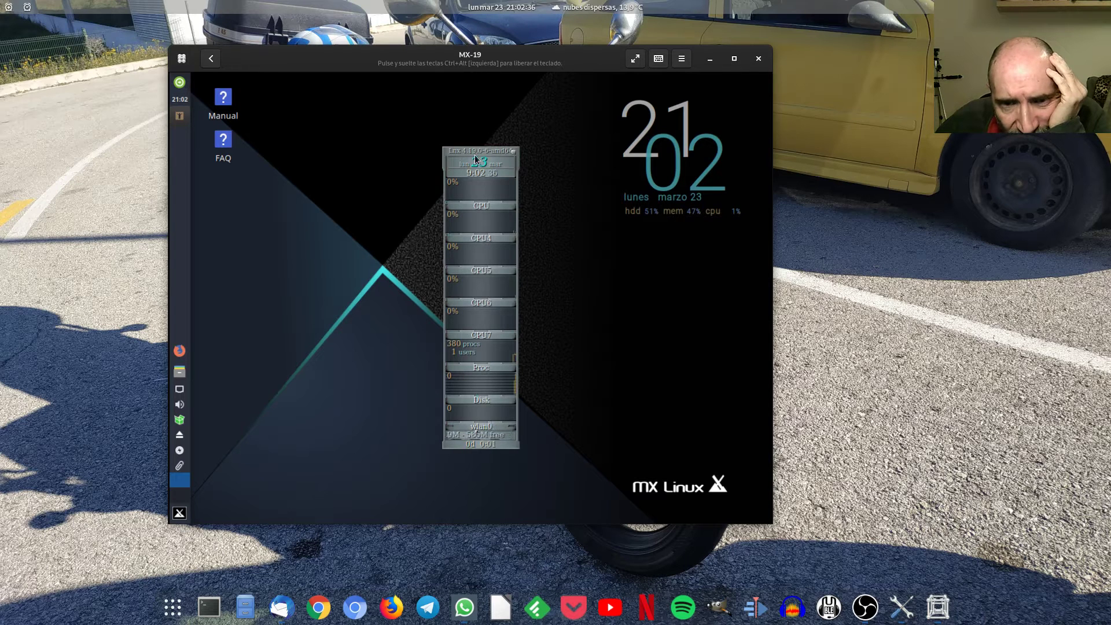
pyautogui.moveTo(475, 148); pyautogui.dragTo(366, 158)
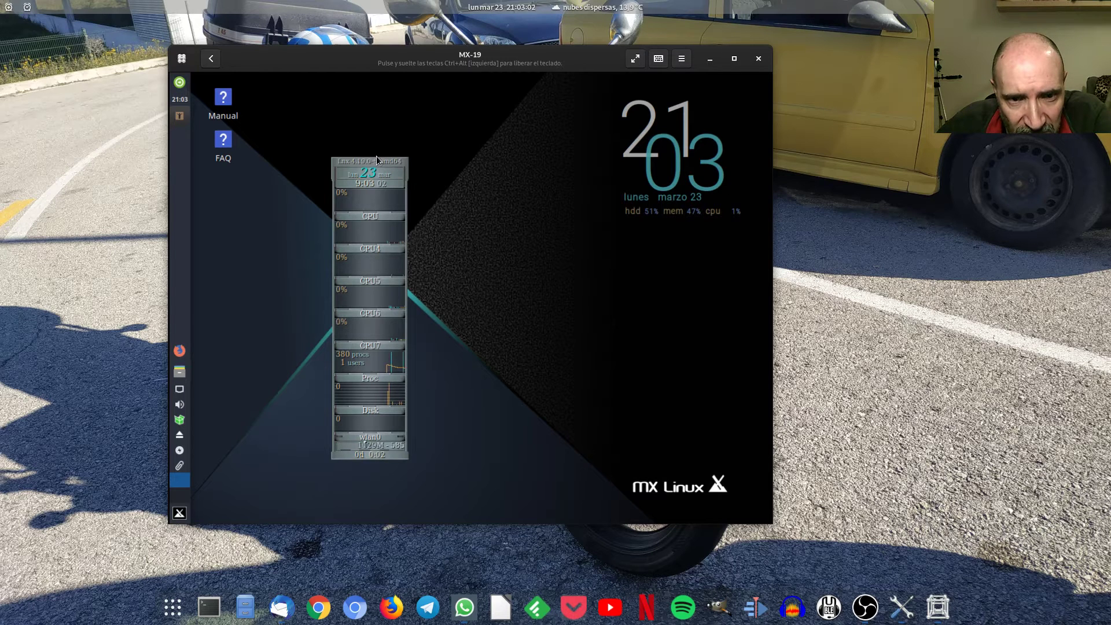
pyautogui.moveTo(377, 160); pyautogui.dragTo(510, 167)
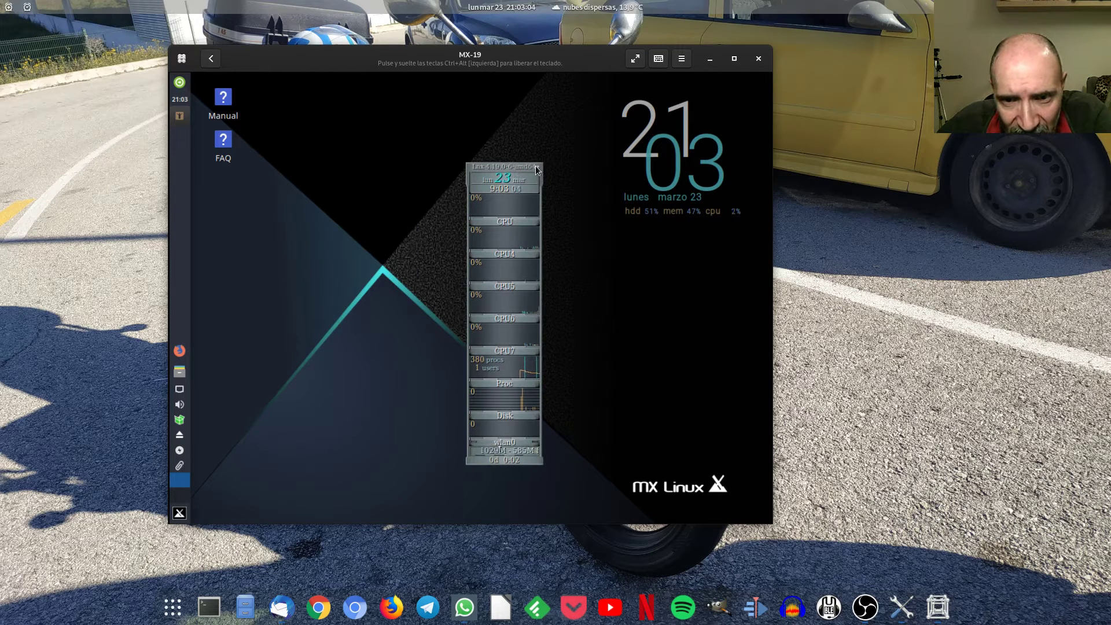
pyautogui.moveTo(515, 168); pyautogui.dragTo(521, 168)
pyautogui.moveTo(608, 169); pyautogui.dragTo(715, 129)
# Quit GKrellM from its right-click menu and reopen the application menu.
pyautogui.rightClick(716, 130)
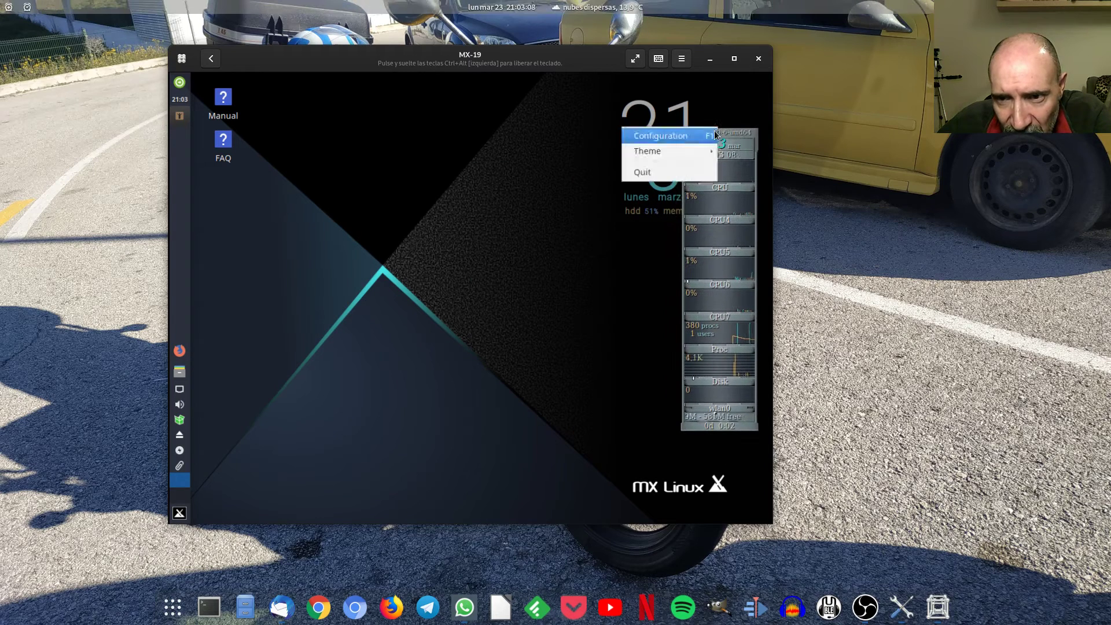
pyautogui.click(643, 166)
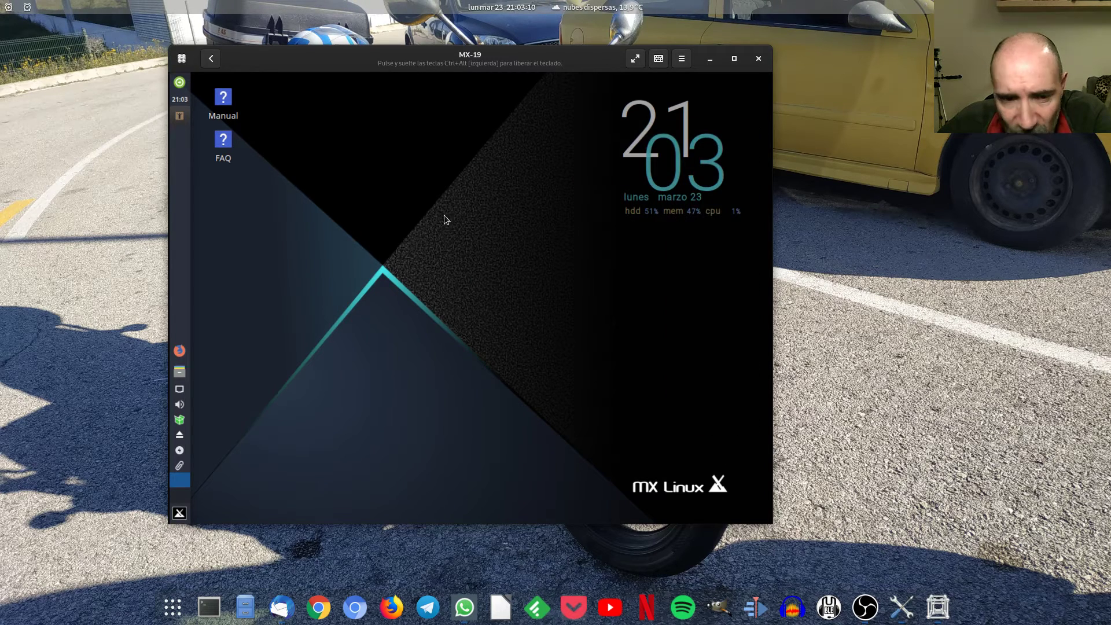
pyautogui.click(183, 515)
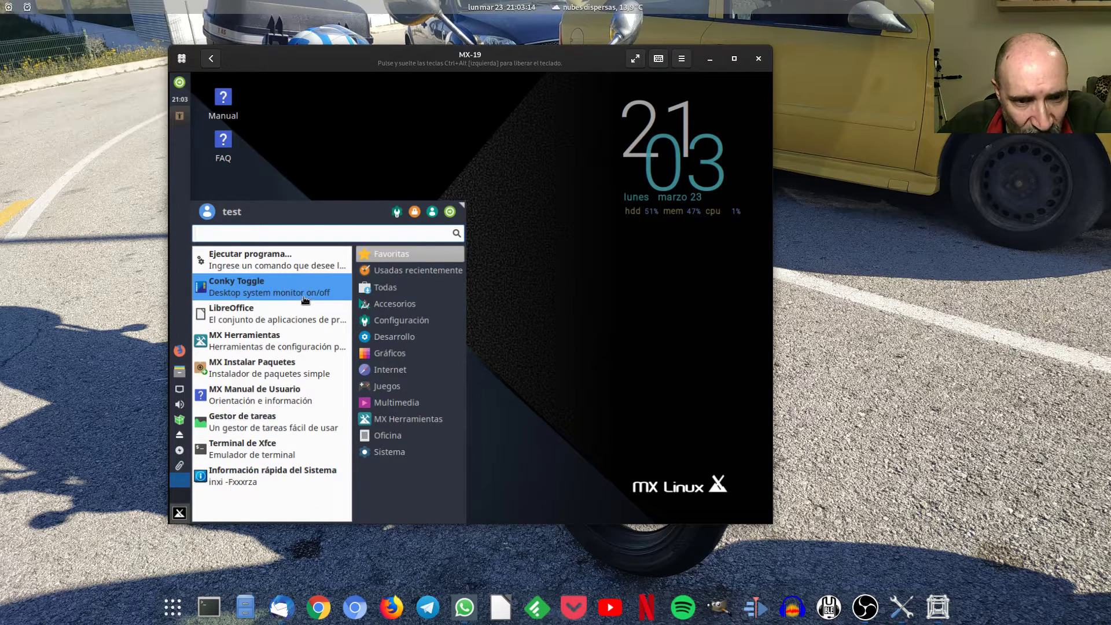
# Launch Gestor de tareas, set its refresh rate to 500 ms, maximize it, then minimize it.
pyautogui.click(302, 425)
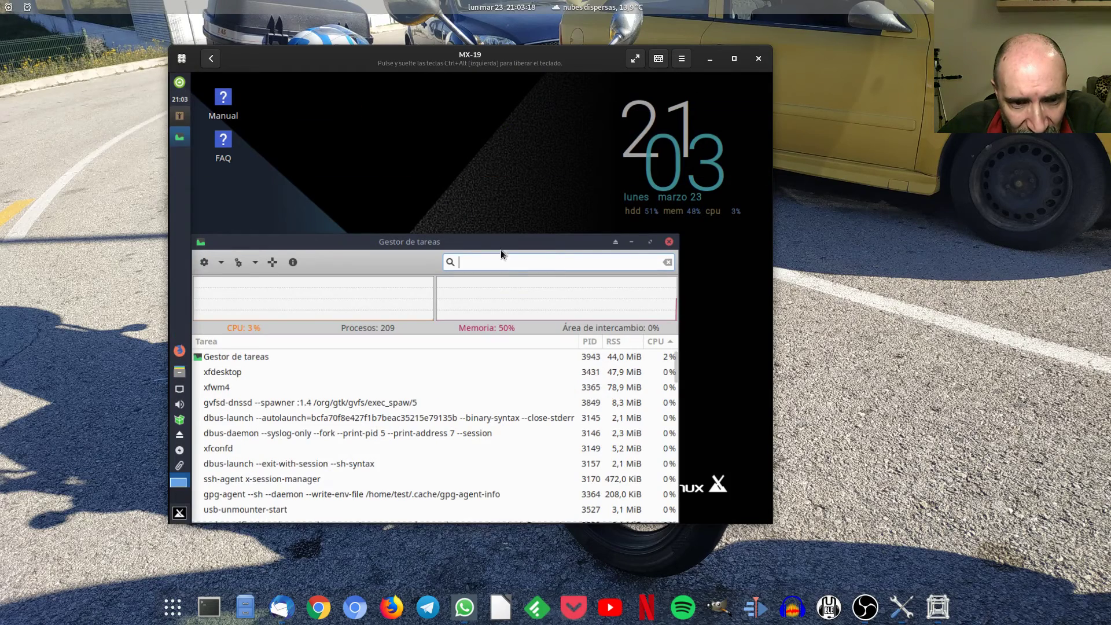
pyautogui.moveTo(506, 245); pyautogui.dragTo(536, 128)
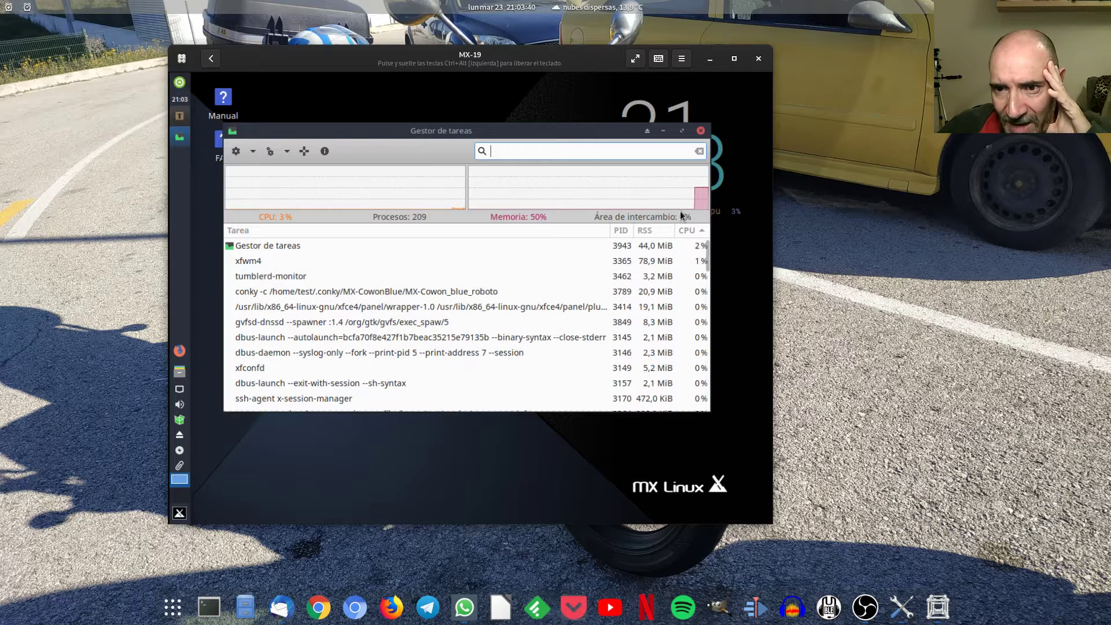
pyautogui.click(287, 152)
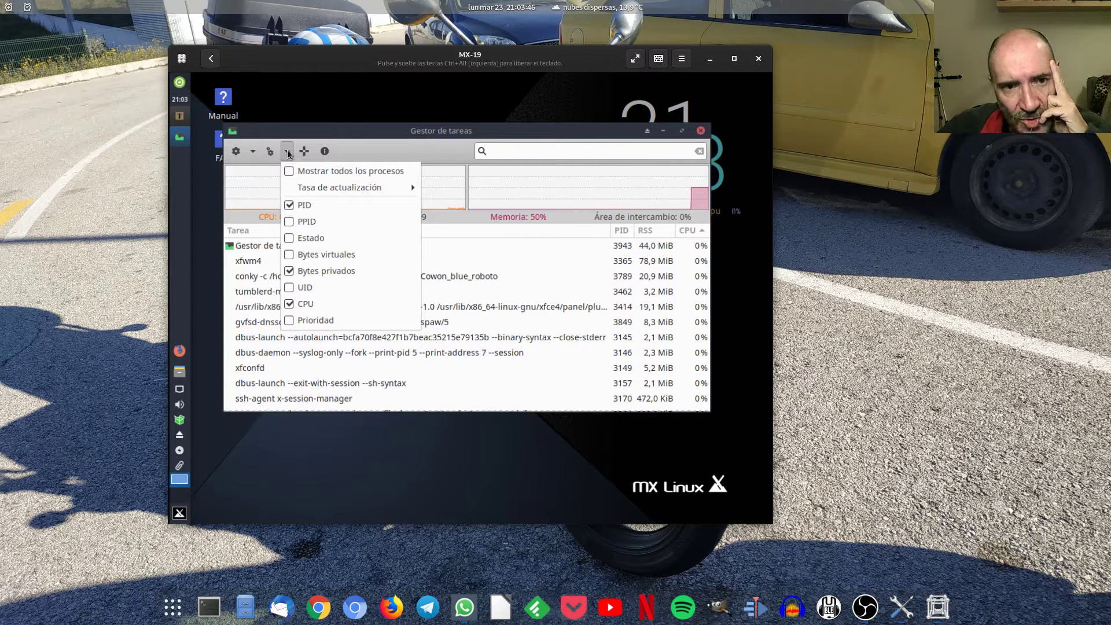
pyautogui.moveTo(342, 187)
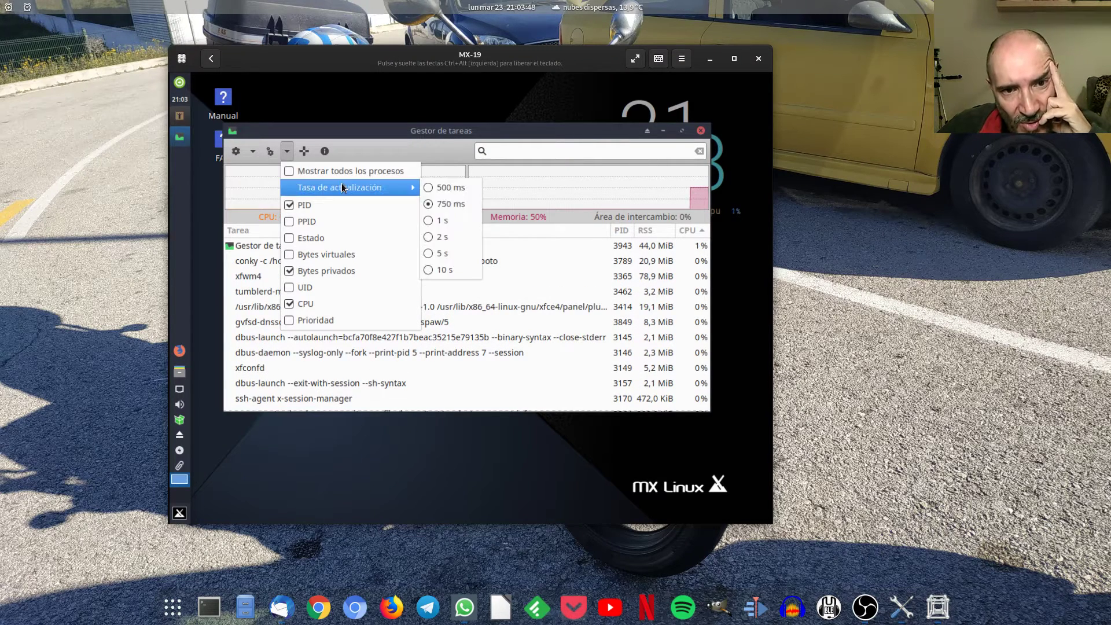
pyautogui.click(467, 184)
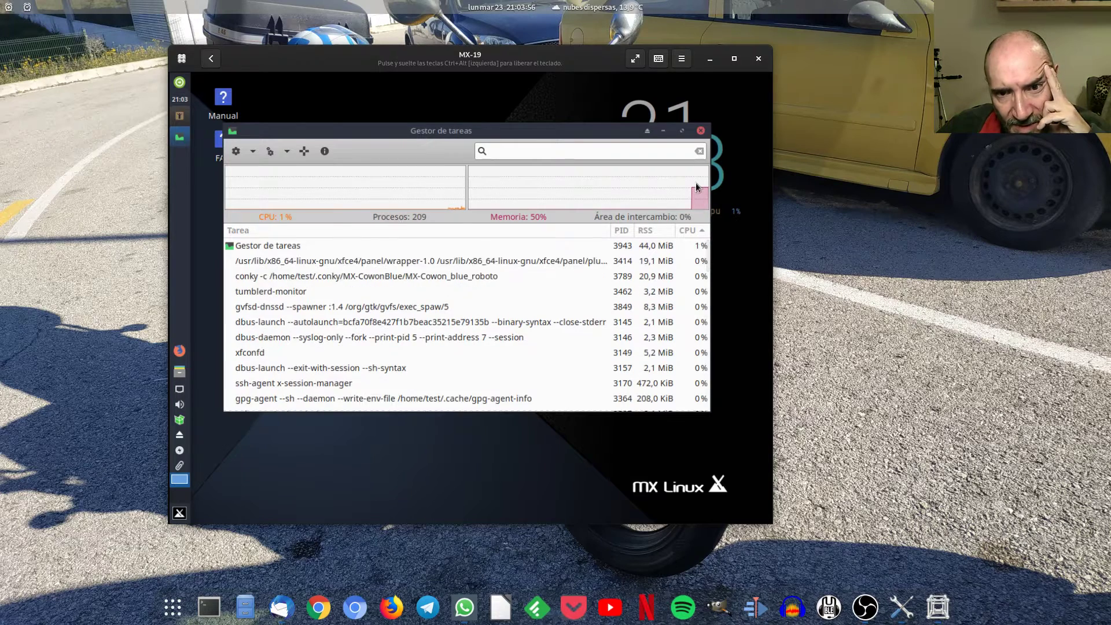
pyautogui.click(684, 131)
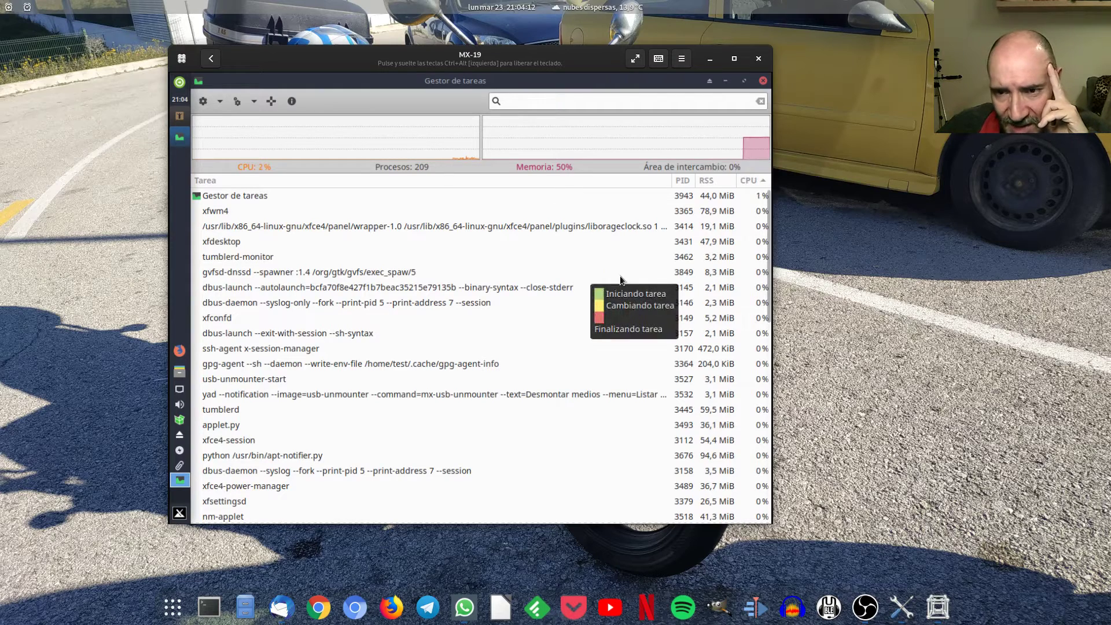
pyautogui.click(726, 81)
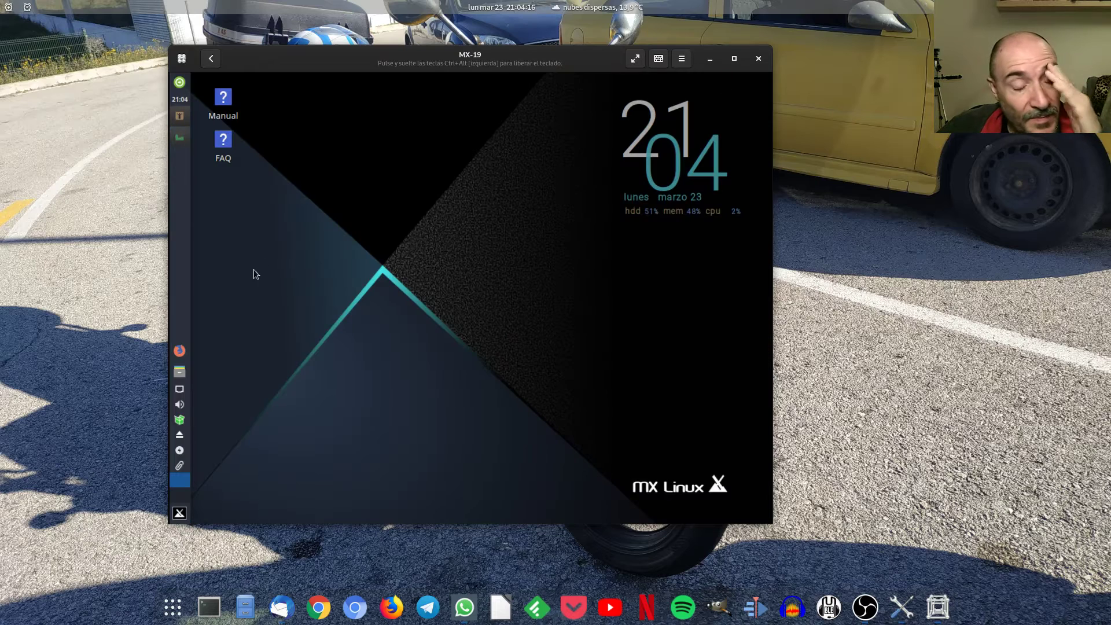
# Open Pantalla through a 'pan' menu search and apply 1920x1080 resolution.
pyautogui.click(180, 516)
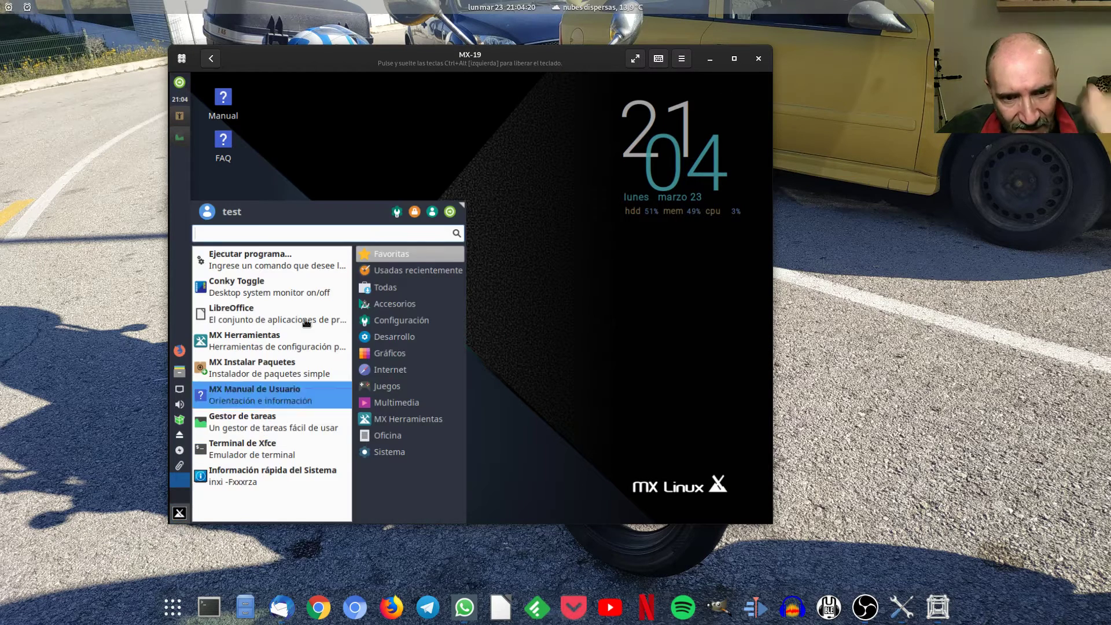
pyautogui.write('pan')
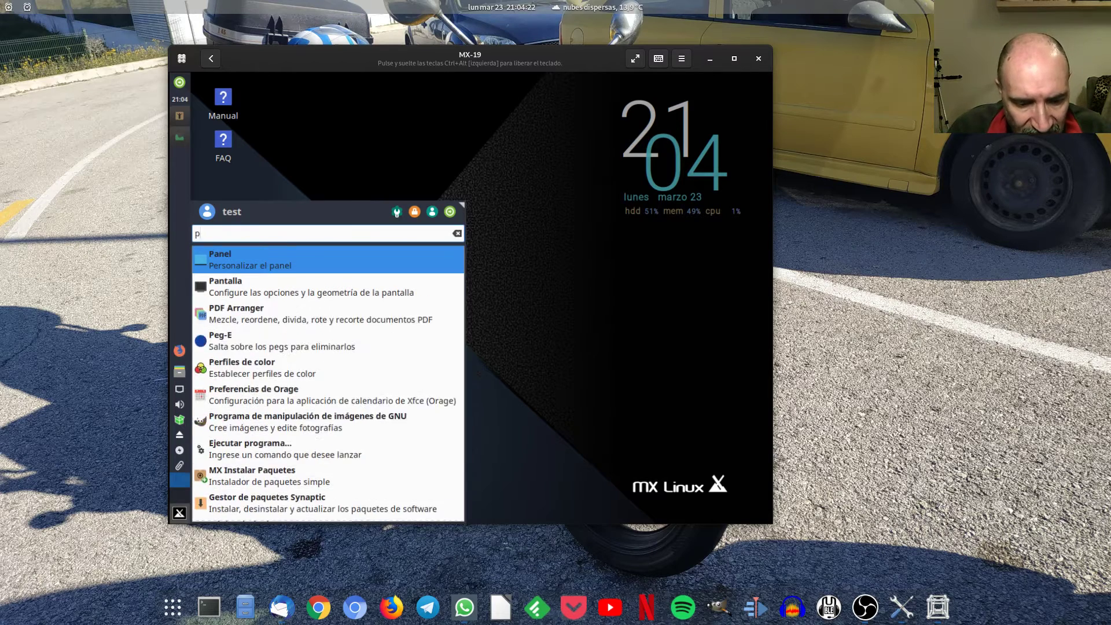
pyautogui.click(255, 281)
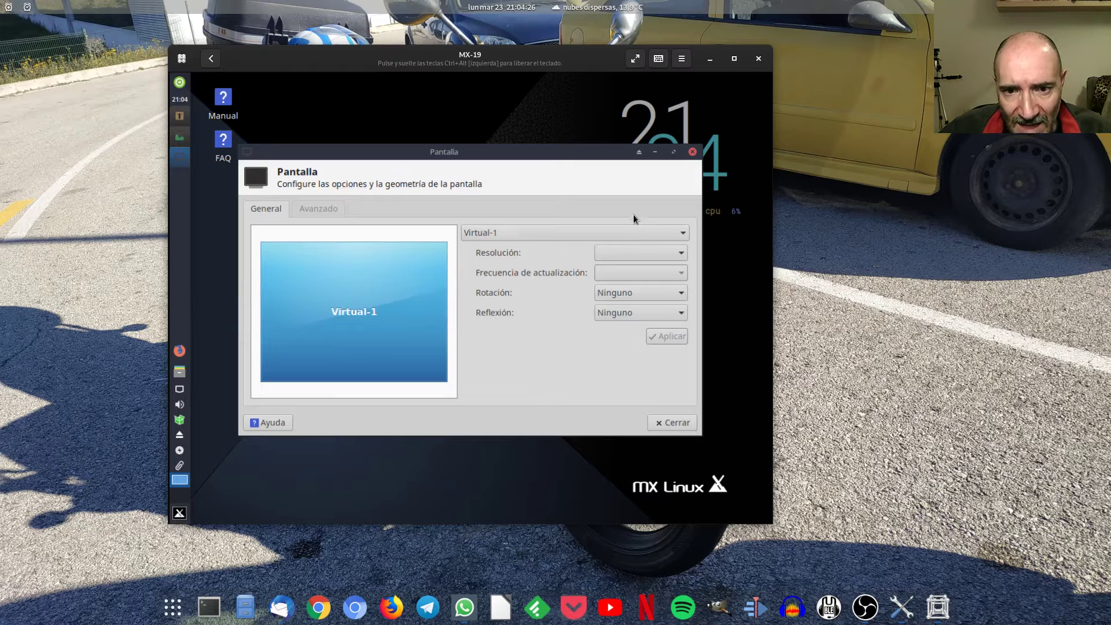
pyautogui.click(635, 258)
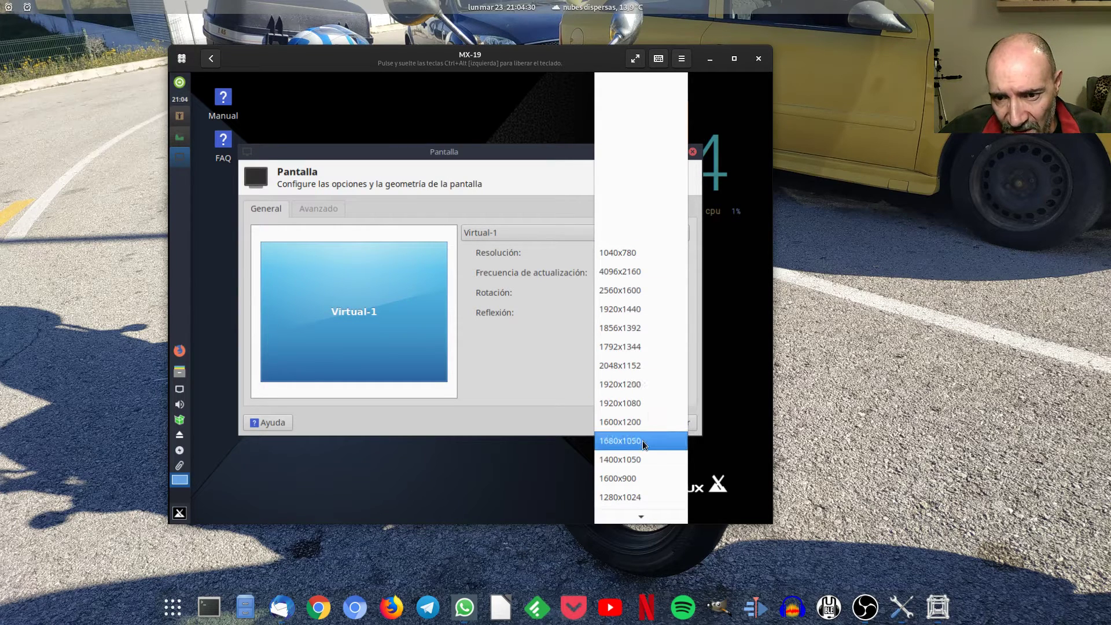
pyautogui.click(643, 404)
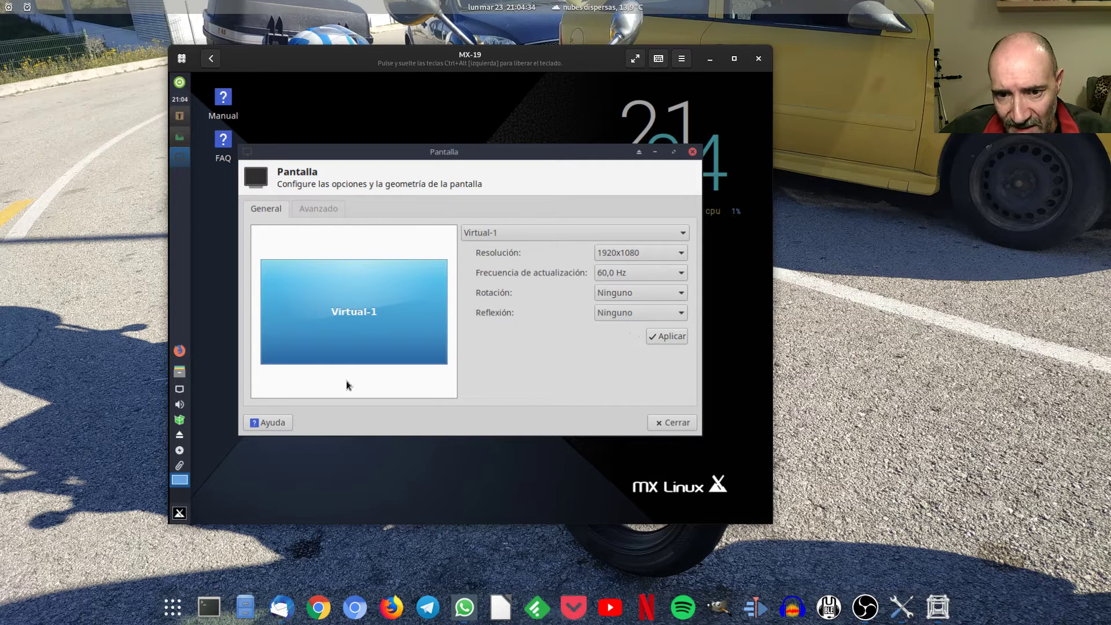
pyautogui.click(670, 338)
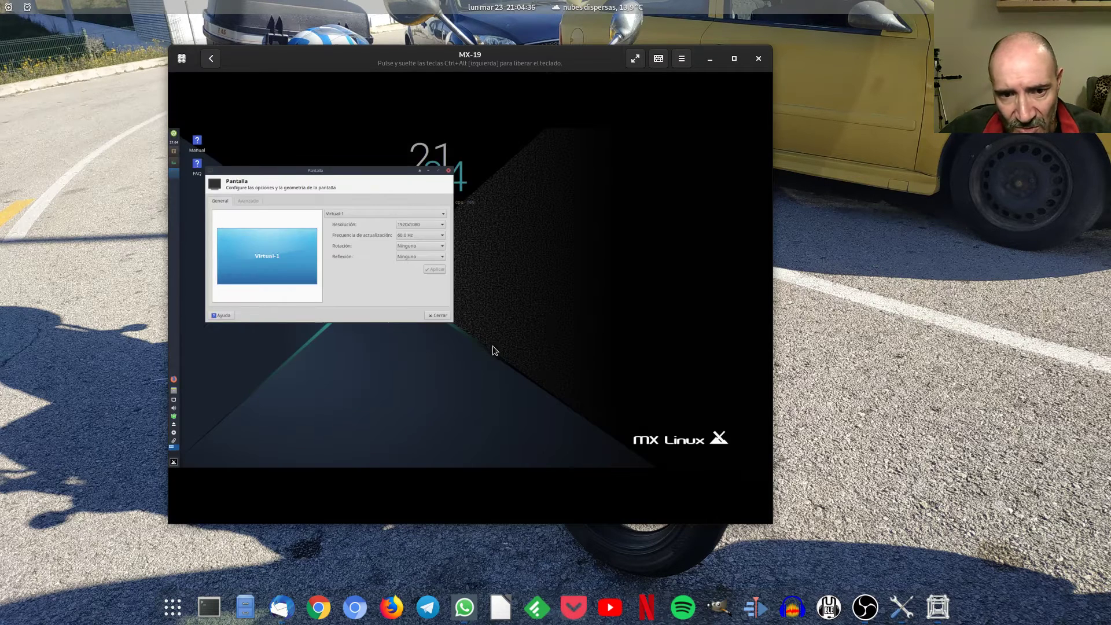
# Close the Pantalla settings and switch the MX-19 box to fullscreen.
pyautogui.click(439, 316)
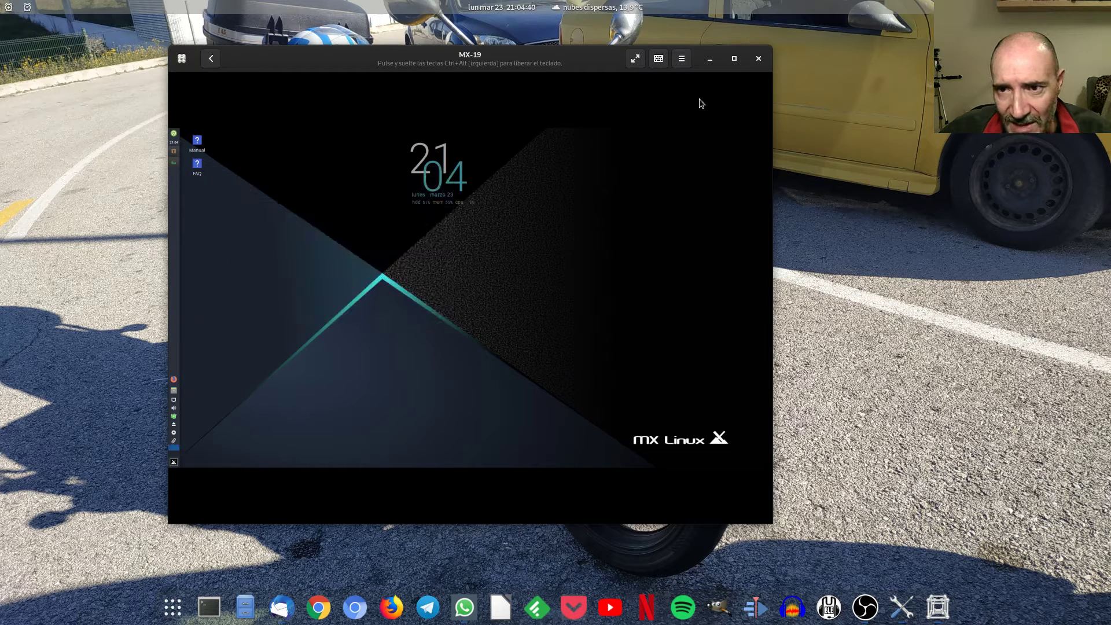
pyautogui.click(634, 59)
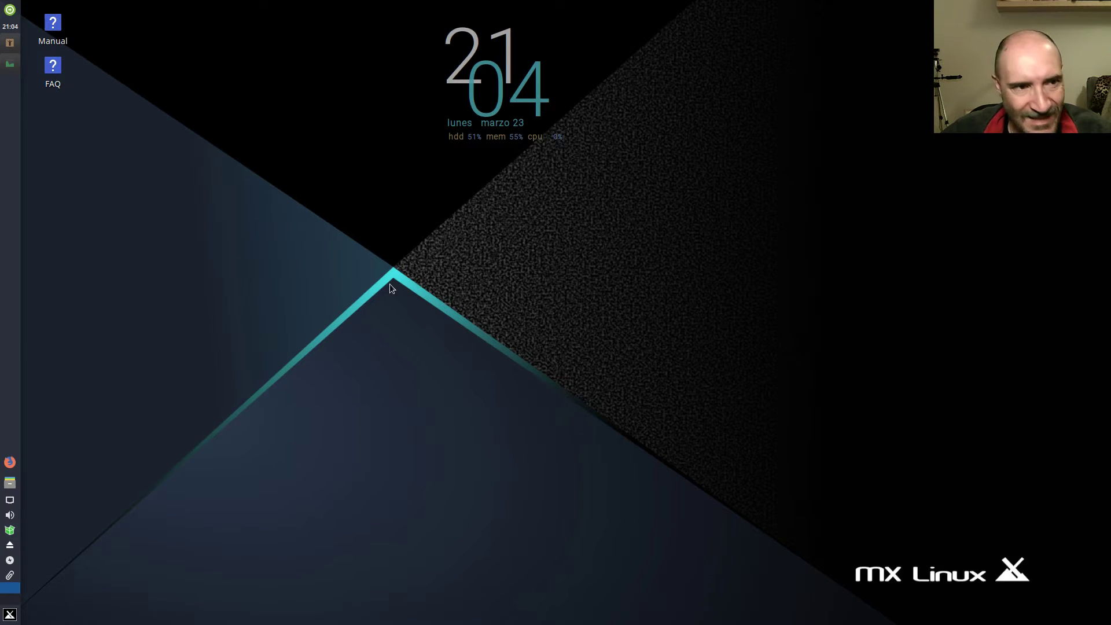
# Open the guest's file manager on /home/test and centre its window, stepping through Escritorio, Música and Plantillas.
pyautogui.click(10, 483)
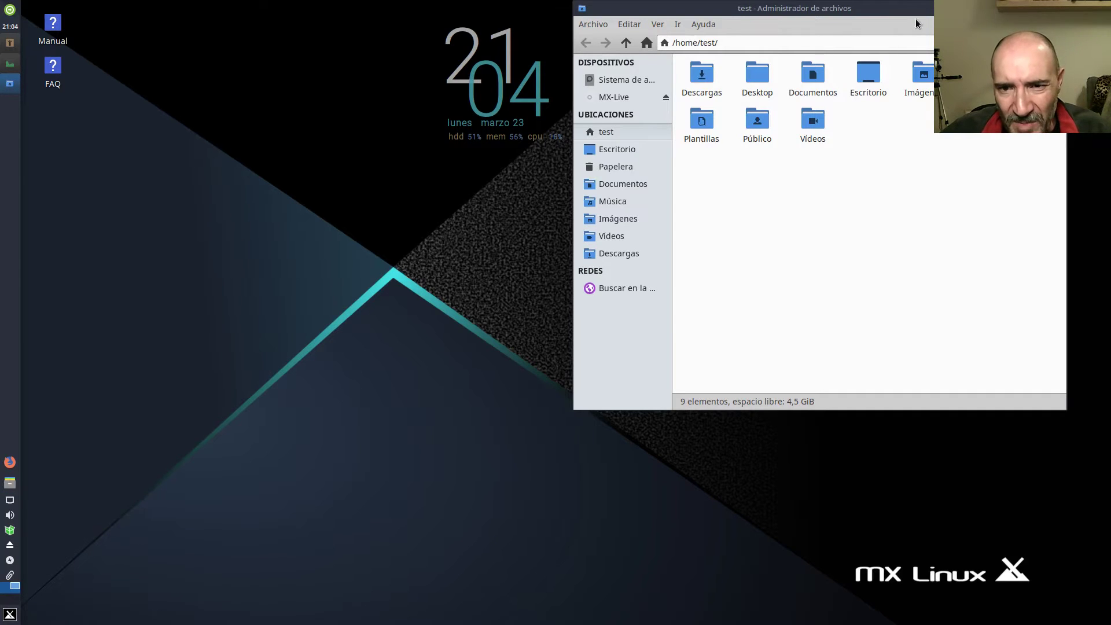
pyautogui.press('e')
pyautogui.moveTo(897, 26); pyautogui.dragTo(594, 154)
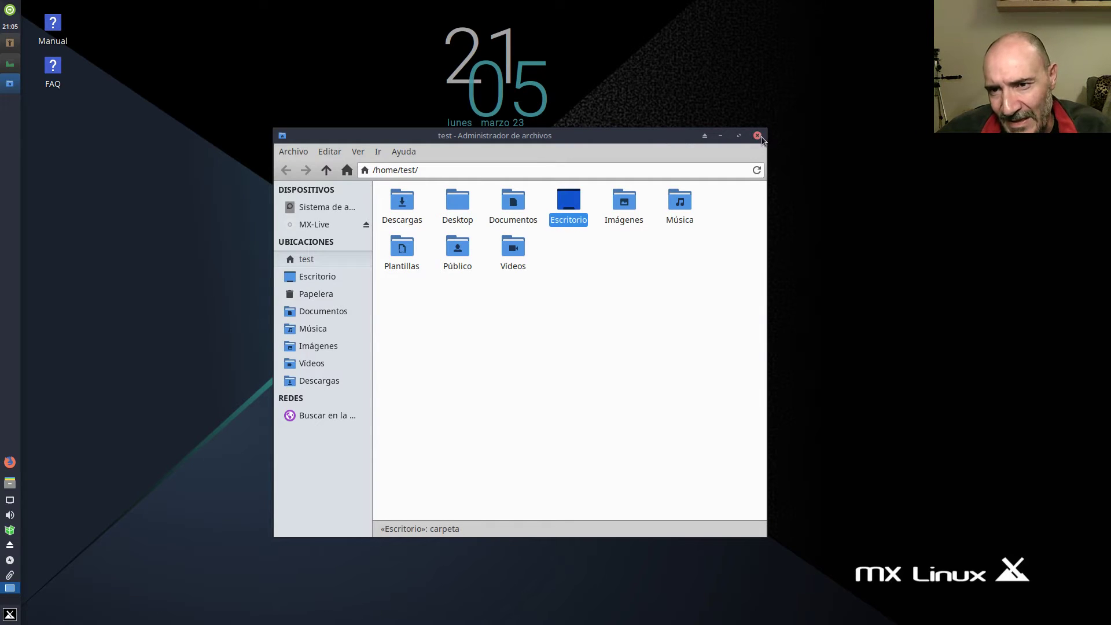
pyautogui.moveTo(618, 139); pyautogui.dragTo(605, 112)
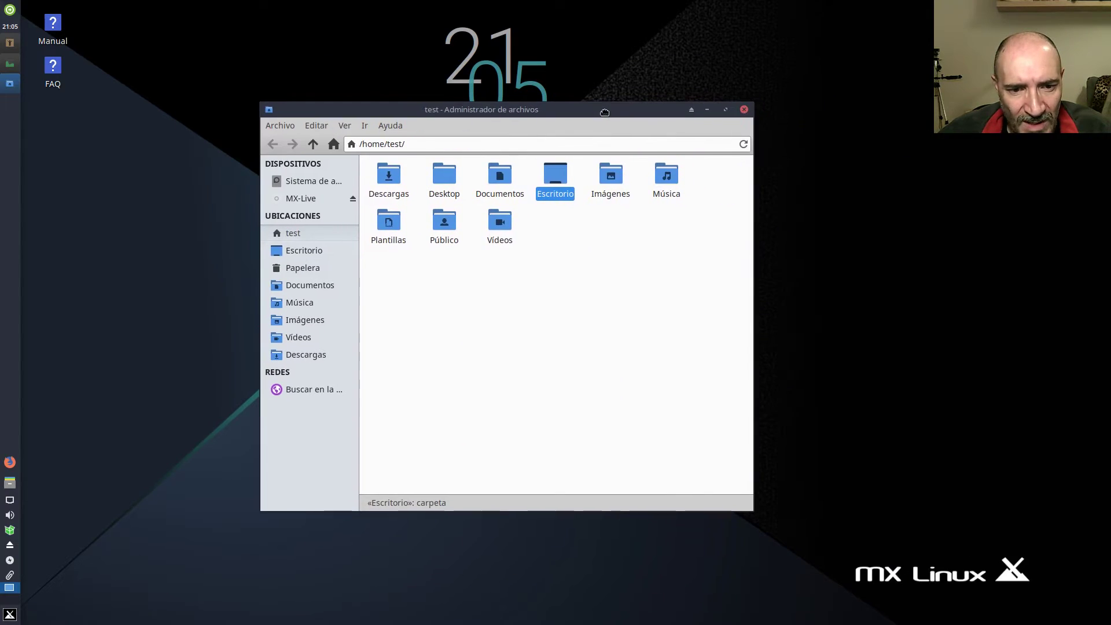
pyautogui.press('Right')
pyautogui.press('Right')
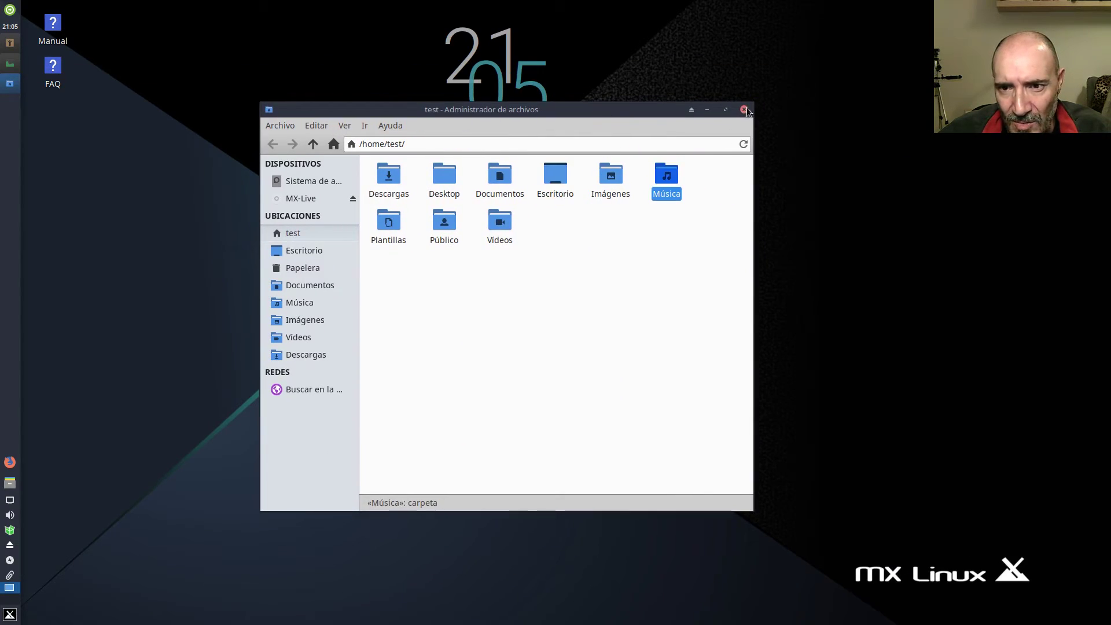
pyautogui.moveTo(501, 113); pyautogui.dragTo(526, 88)
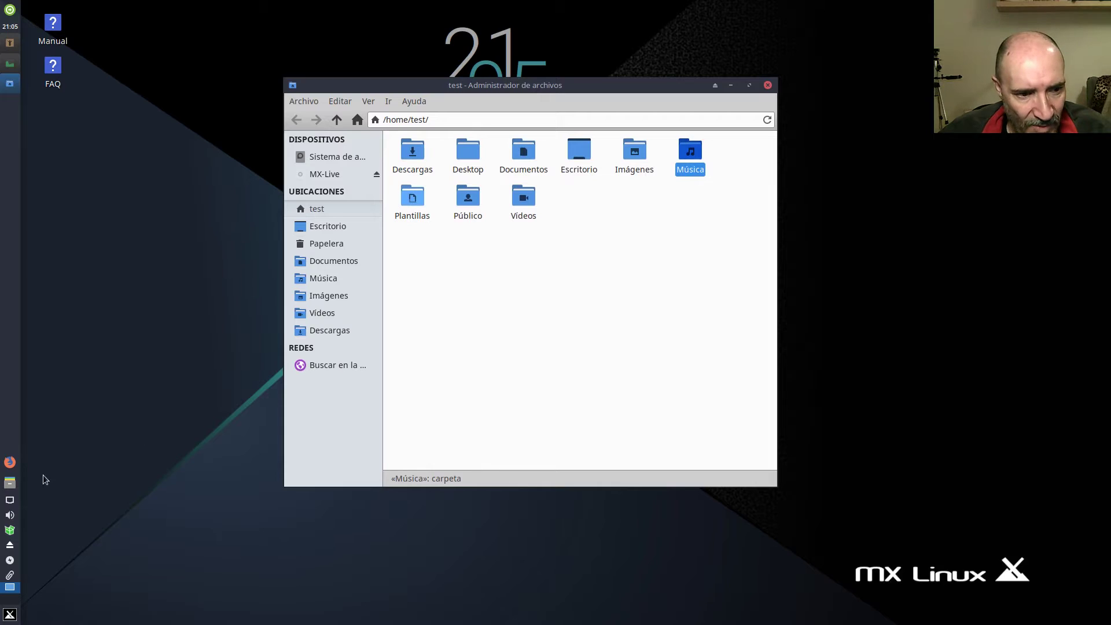
pyautogui.press('Right')
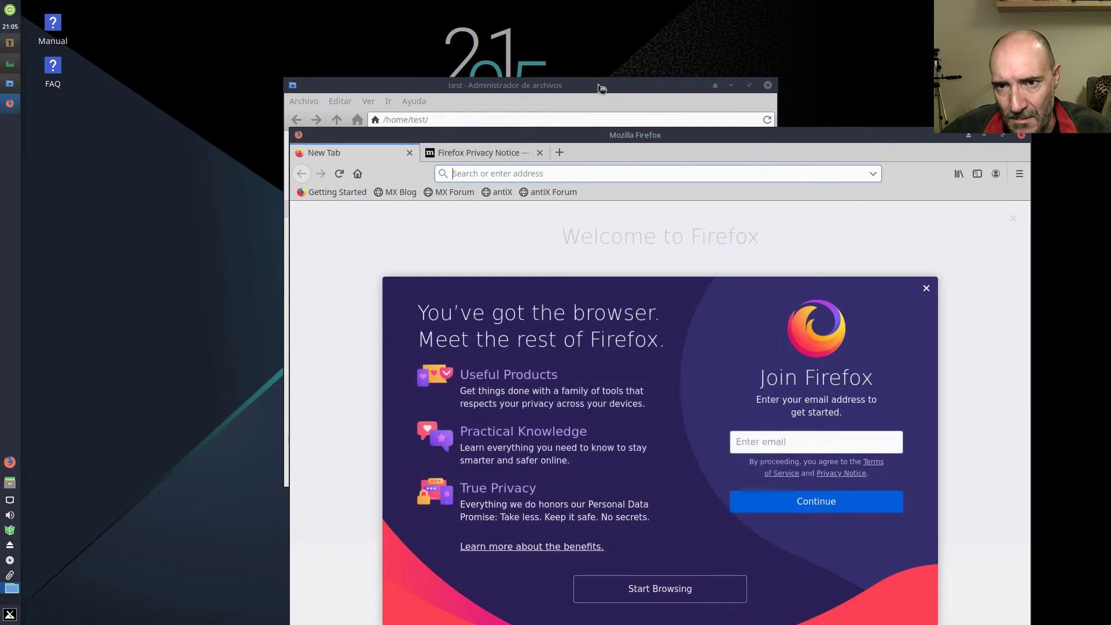
# Launch Firefox, quit it with Ctrl+Q closing both tabs, then move the file manager window right.
pyautogui.click(692, 138)
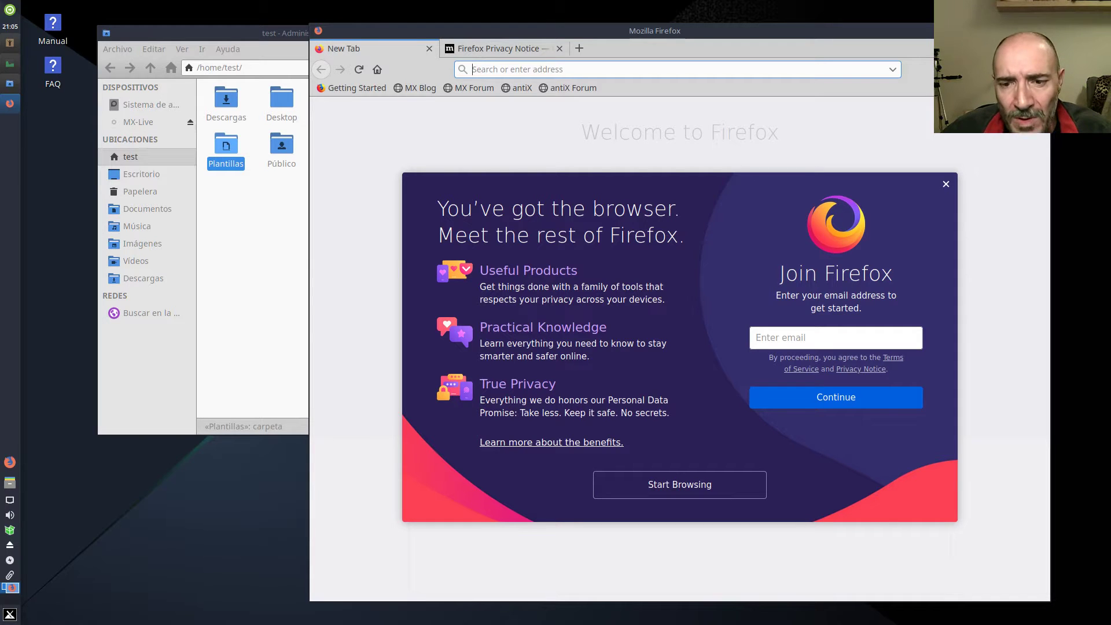
pyautogui.hotkey('ctrl', 'q')
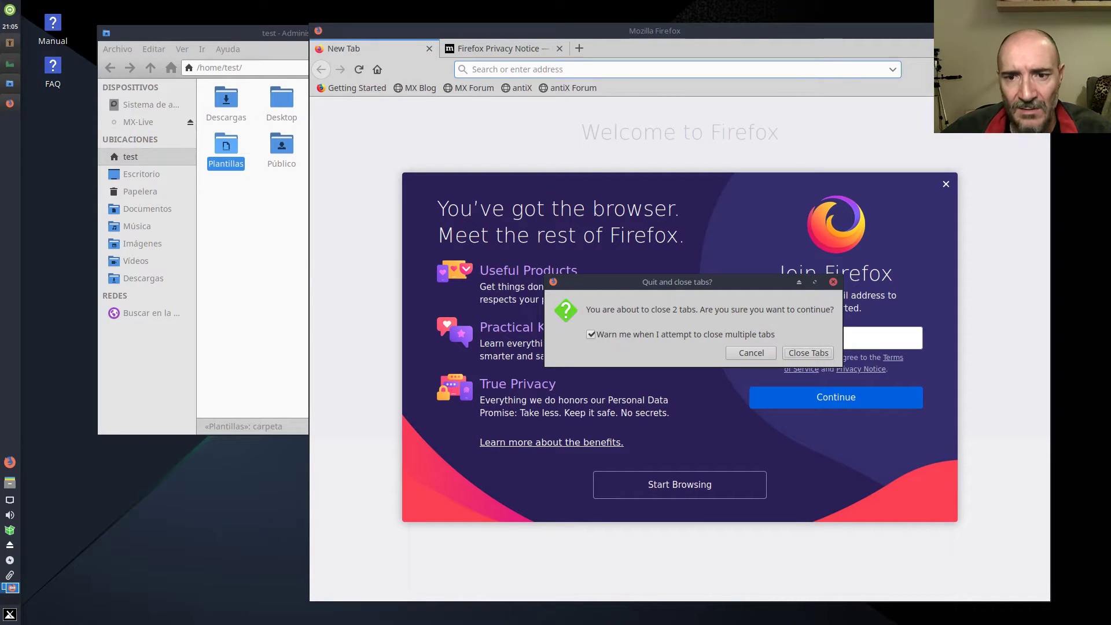
pyautogui.click(811, 353)
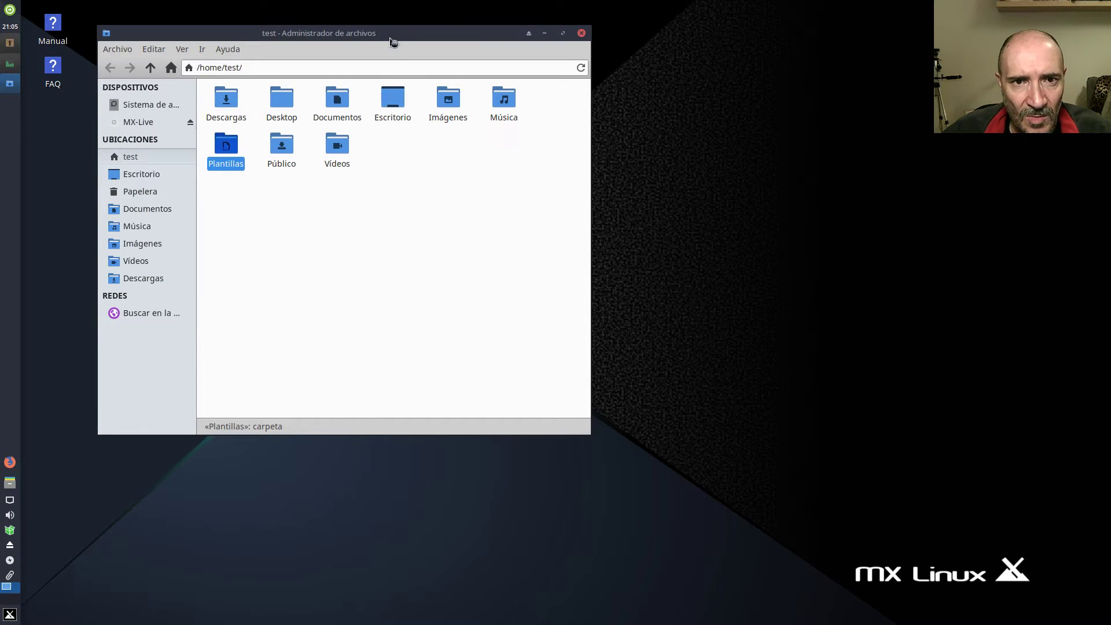
pyautogui.moveTo(446, 36); pyautogui.dragTo(677, 41)
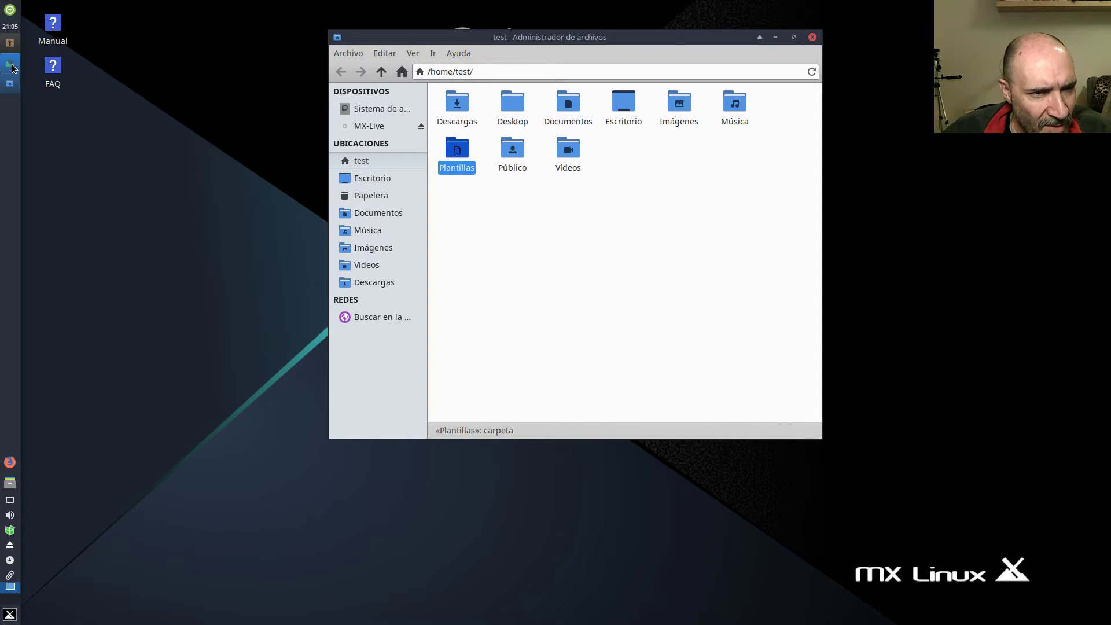
pyautogui.click(11, 65)
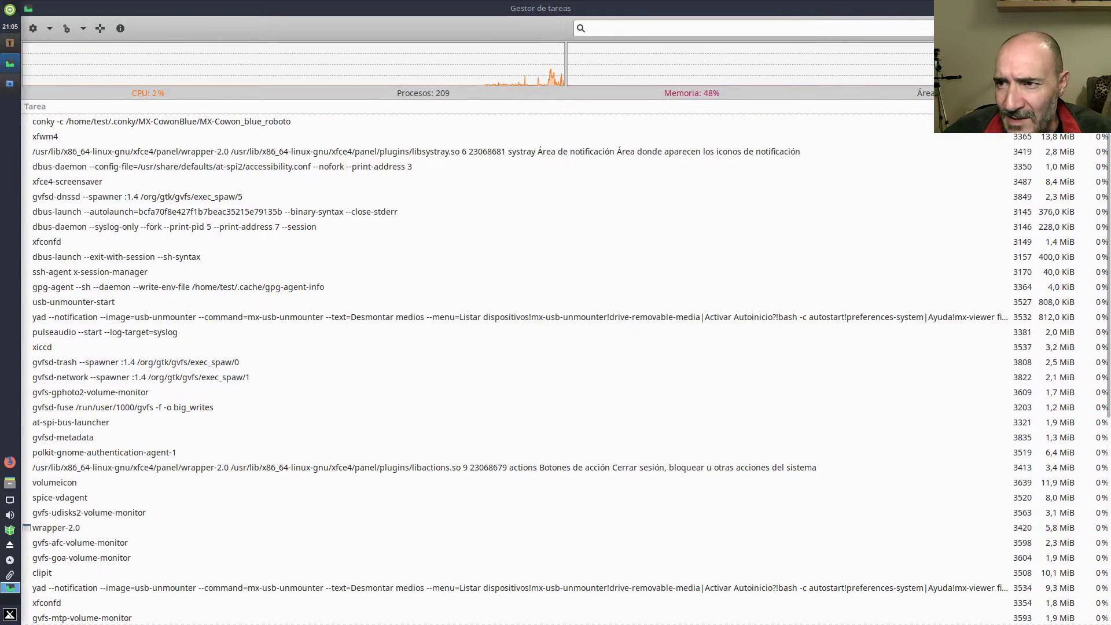
# Restore Gestor de tareas to a normal window with Alt+F10 and close the Thunar window with Ctrl+Q.
pyautogui.hotkey('alt', 'F10')
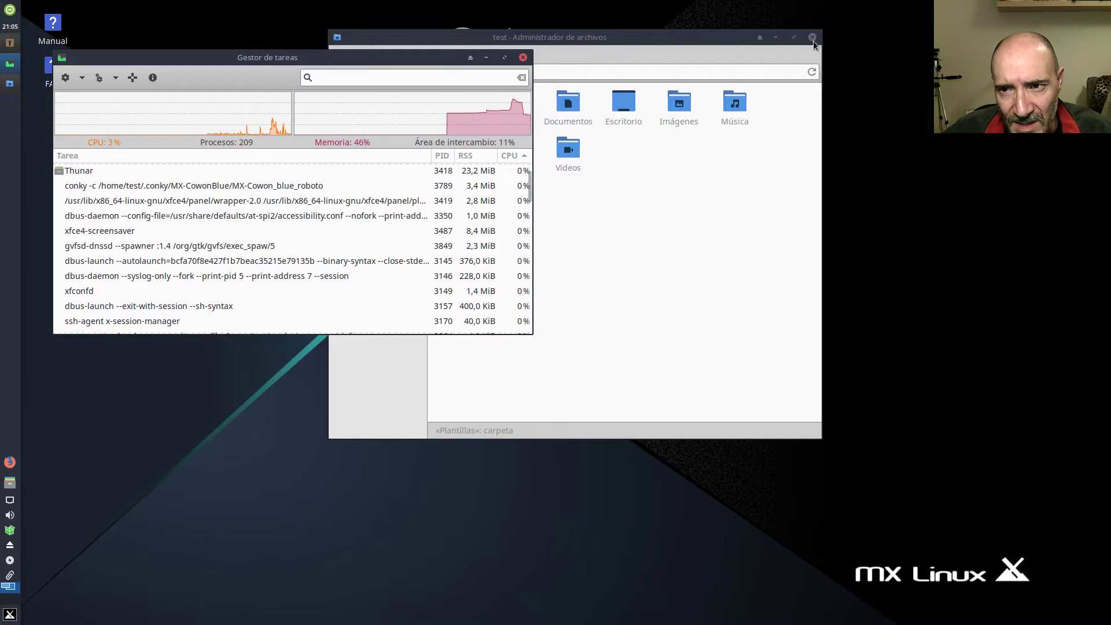
pyautogui.hotkey('ctrl', 'q')
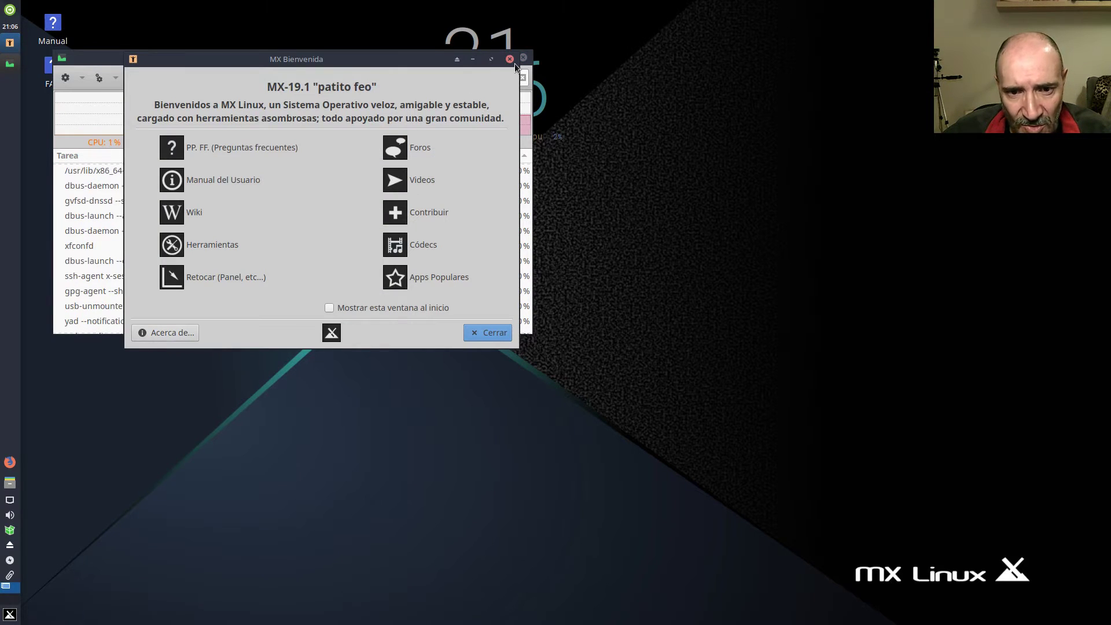
# Move MX Bienvenida aside, close Gestor de tareas, and open Herramientas from the welcome window.
pyautogui.moveTo(412, 59); pyautogui.dragTo(618, 152)
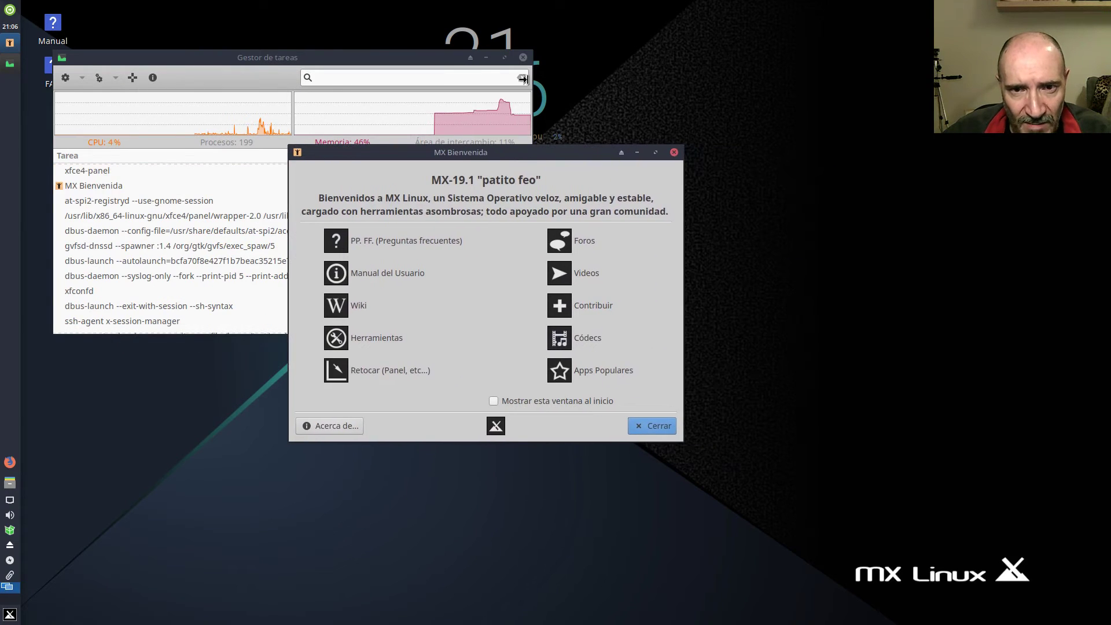
pyautogui.click(522, 59)
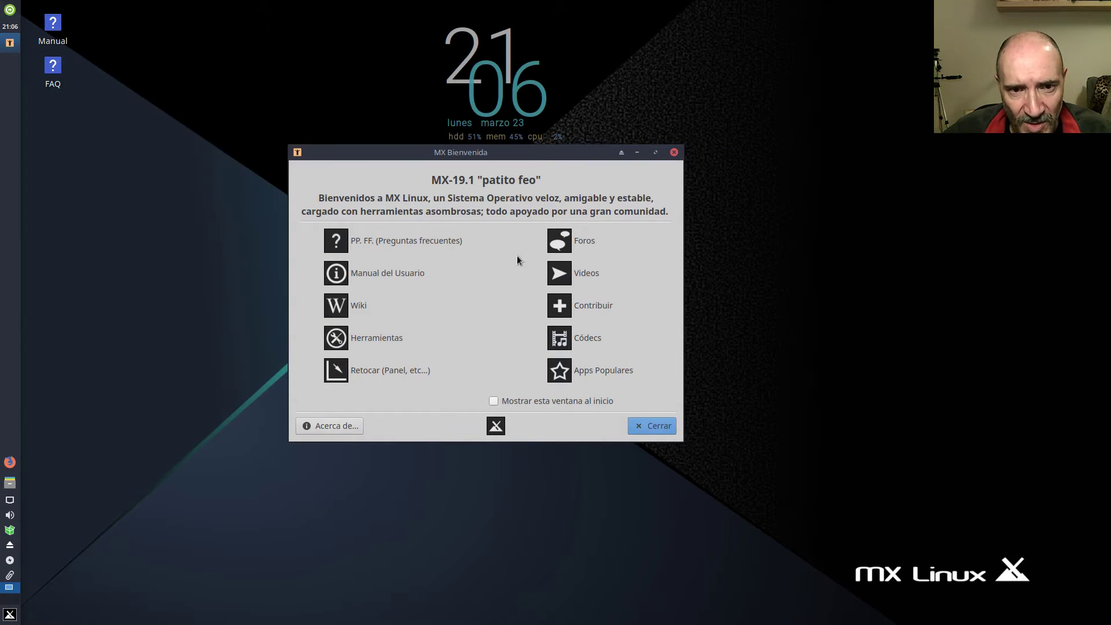
pyautogui.moveTo(505, 152); pyautogui.dragTo(459, 136)
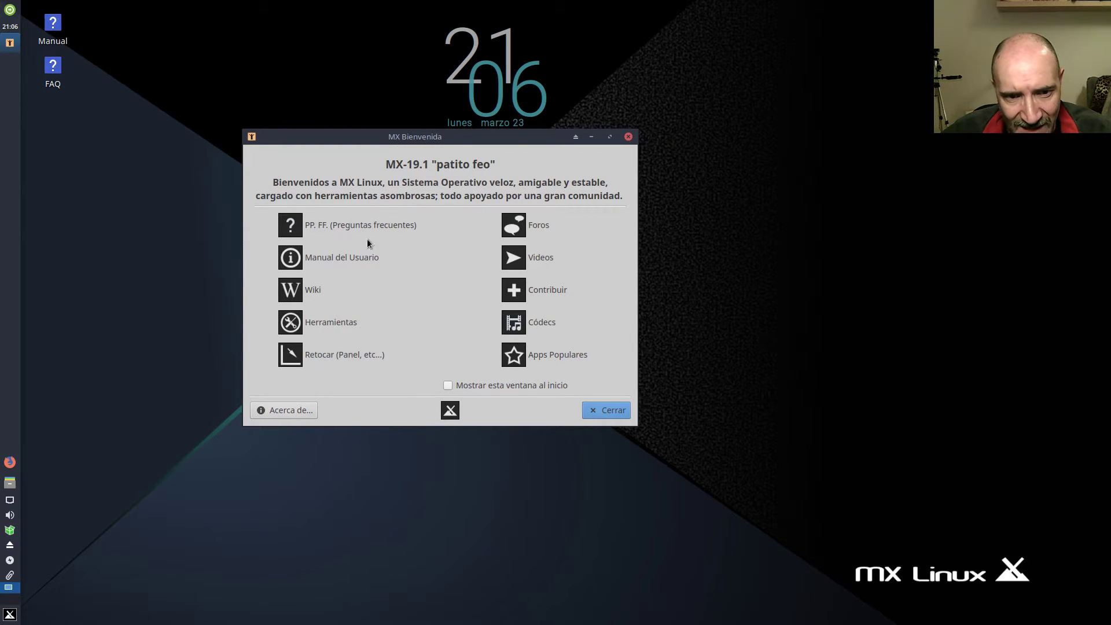
pyautogui.click(327, 323)
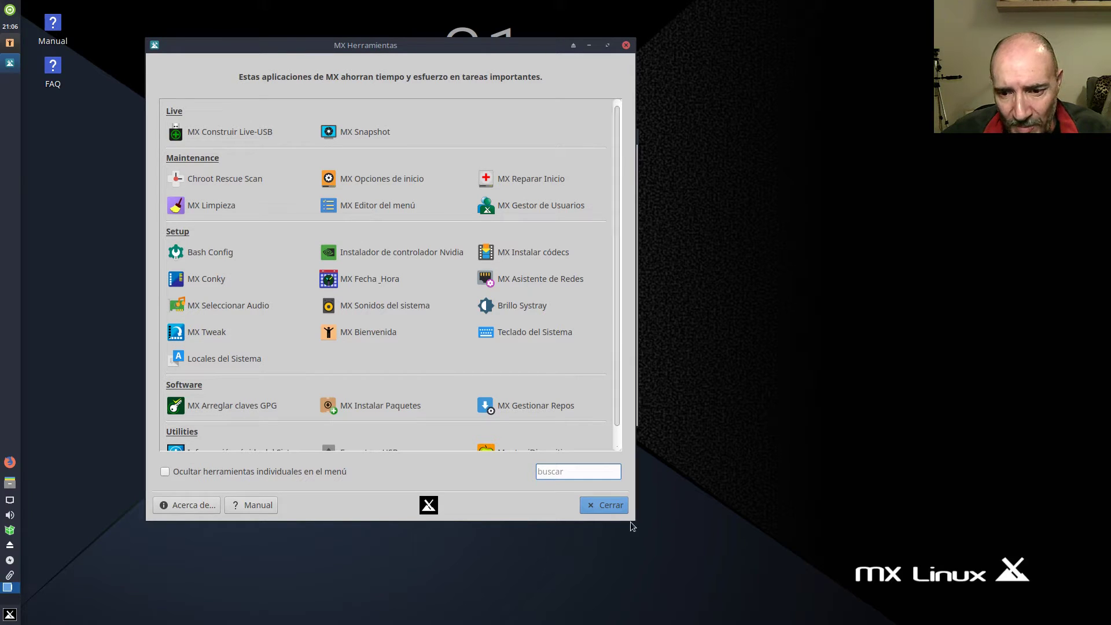
# Enlarge and reposition MX Herramientas, browse the Whisker menu's Sistema category, then close the tools window.
pyautogui.moveTo(635, 517); pyautogui.dragTo(634, 555)
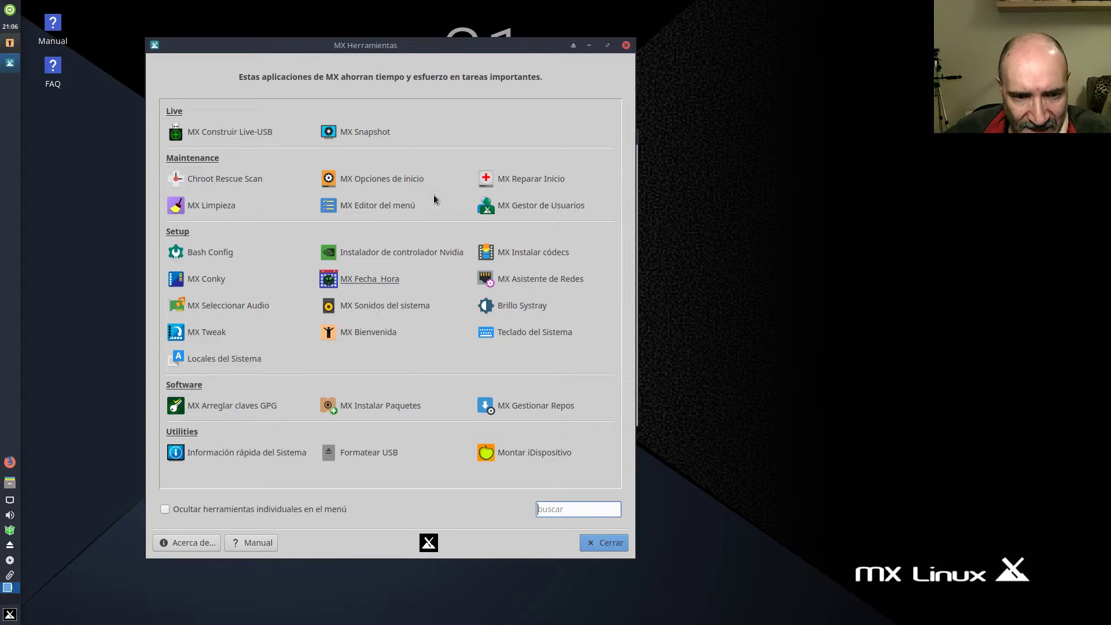
pyautogui.moveTo(359, 45); pyautogui.dragTo(567, 19)
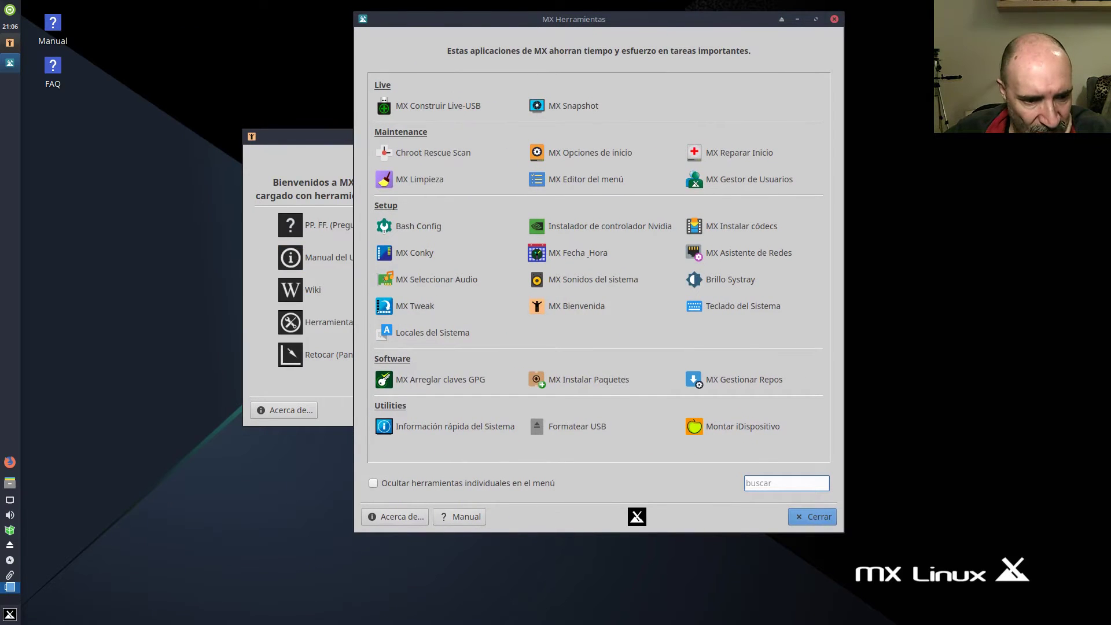
pyautogui.click(8, 616)
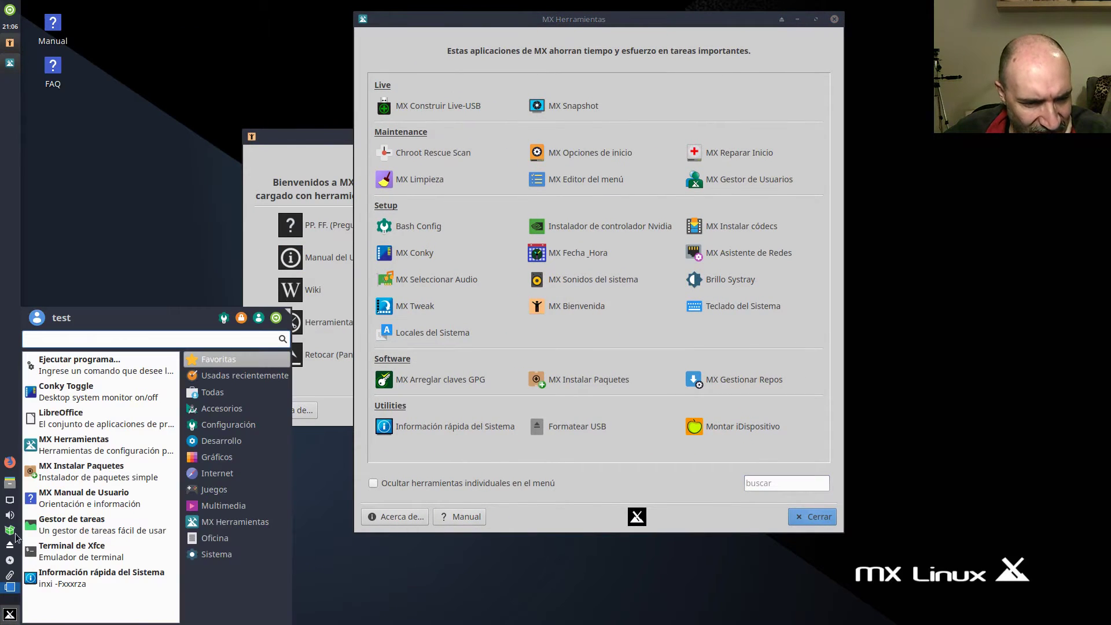
pyautogui.click(8, 417)
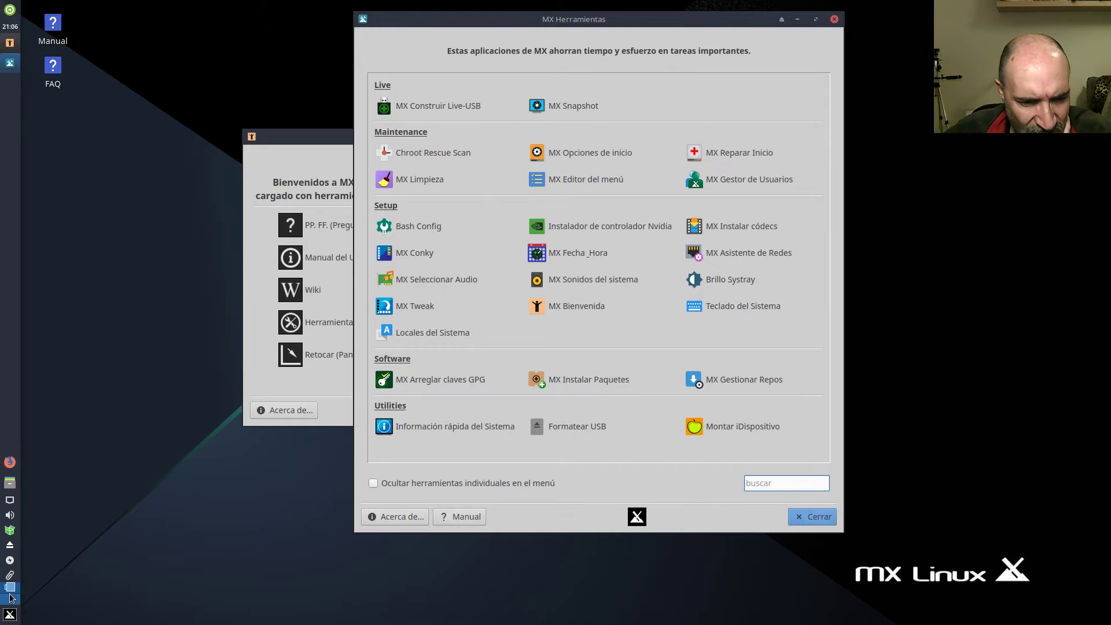
pyautogui.click(10, 615)
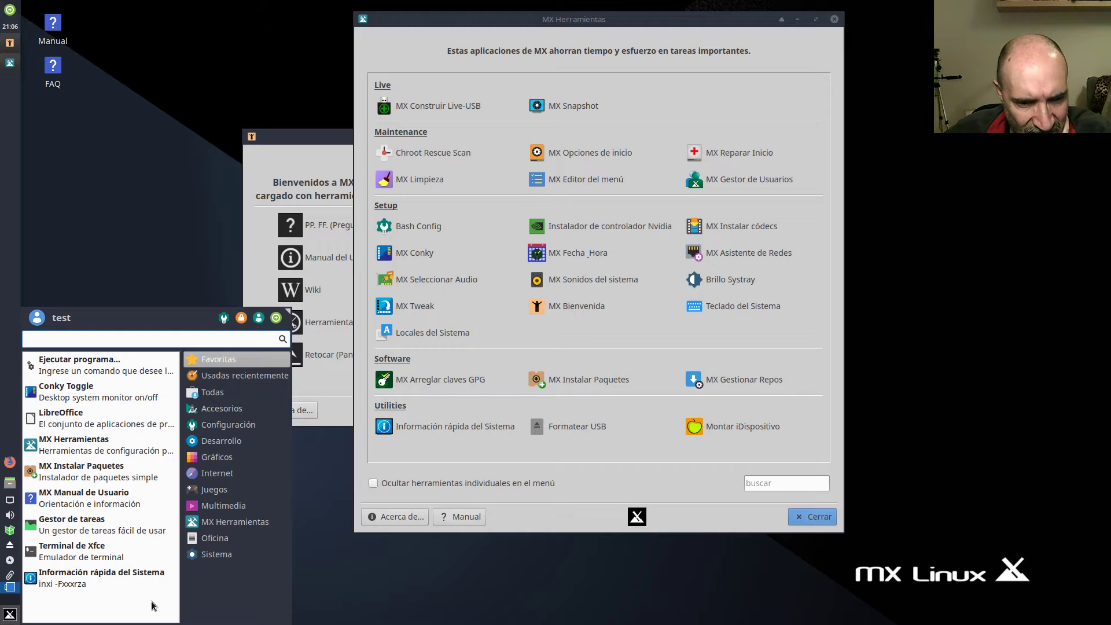
pyautogui.click(223, 557)
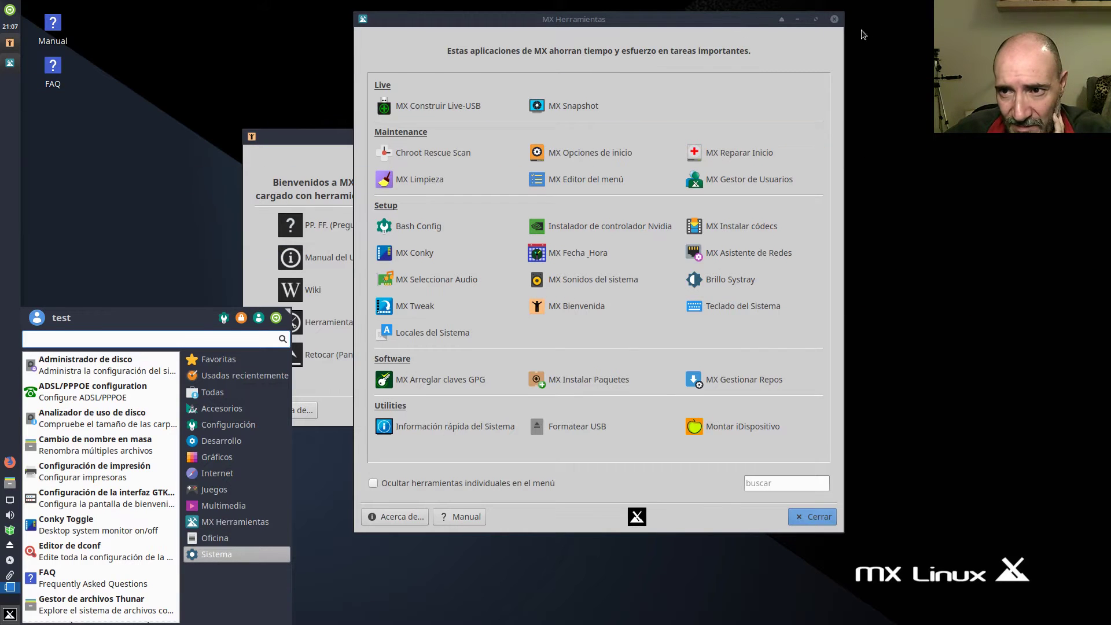
pyautogui.click(828, 27)
pyautogui.click(834, 19)
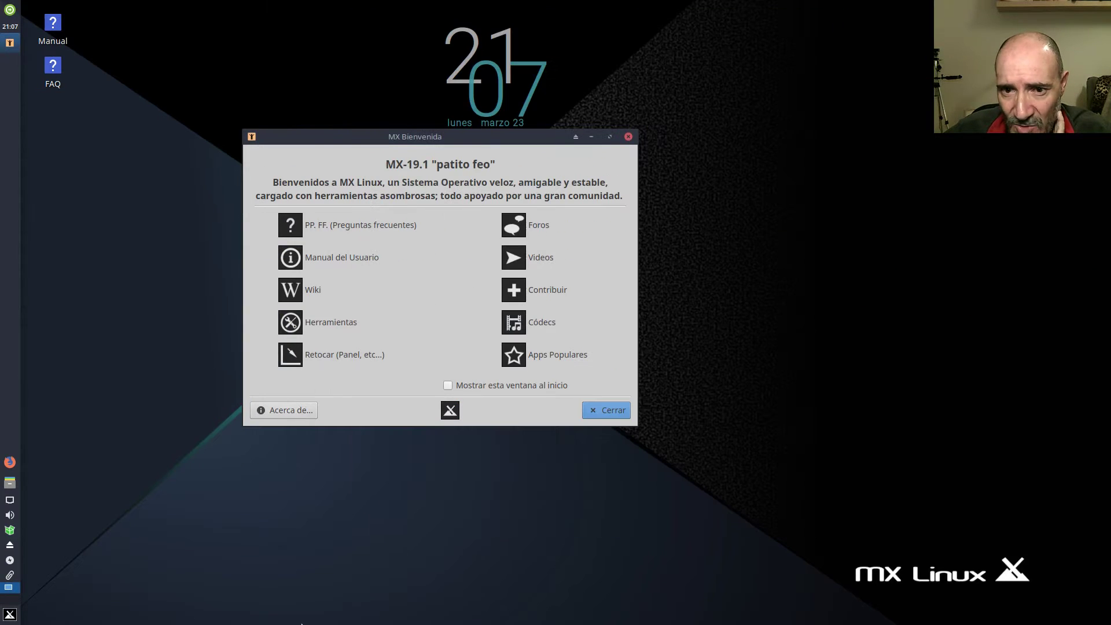
# Launch the LightDM GTK greeter settings from the Sistema menu category, unlocking it with the root password.
pyautogui.click(16, 617)
pyautogui.click(233, 553)
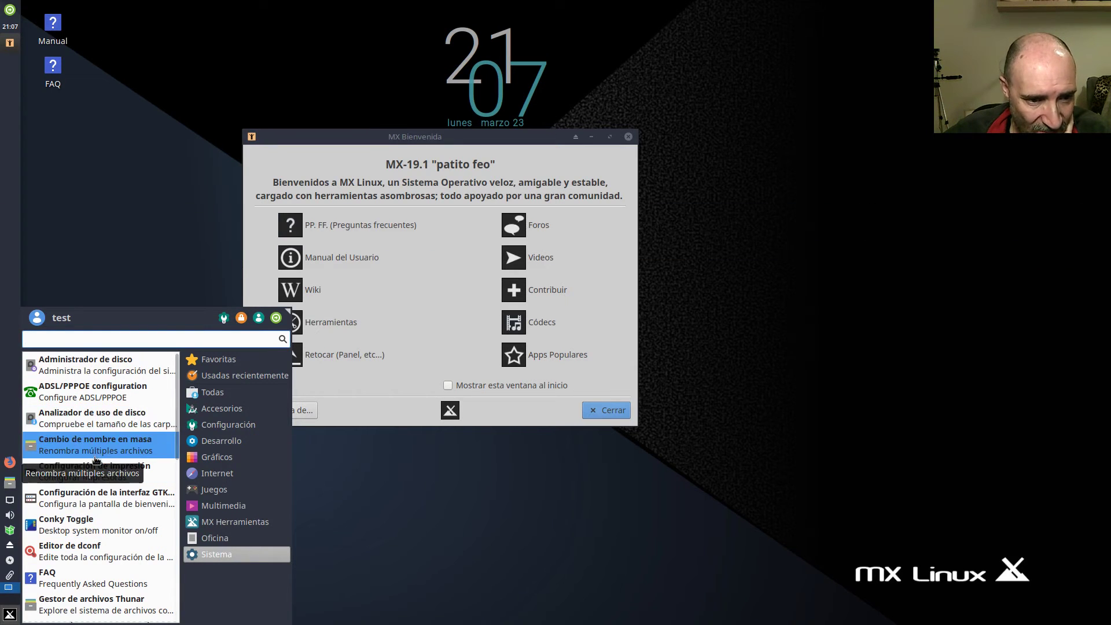
pyautogui.scroll(-3, 100, 466)
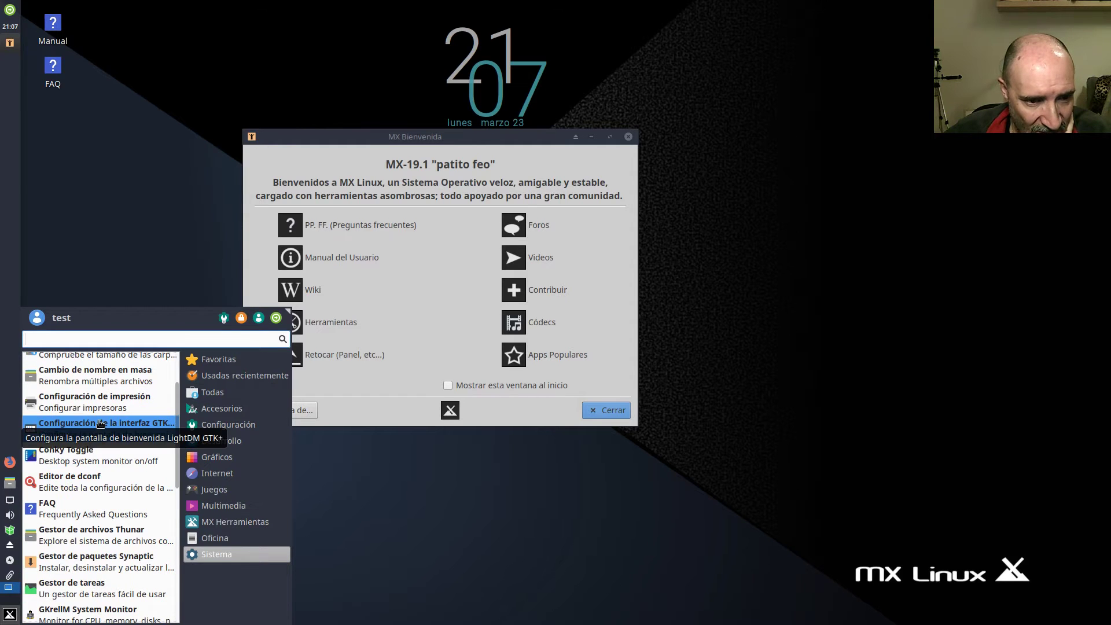
pyautogui.click(101, 425)
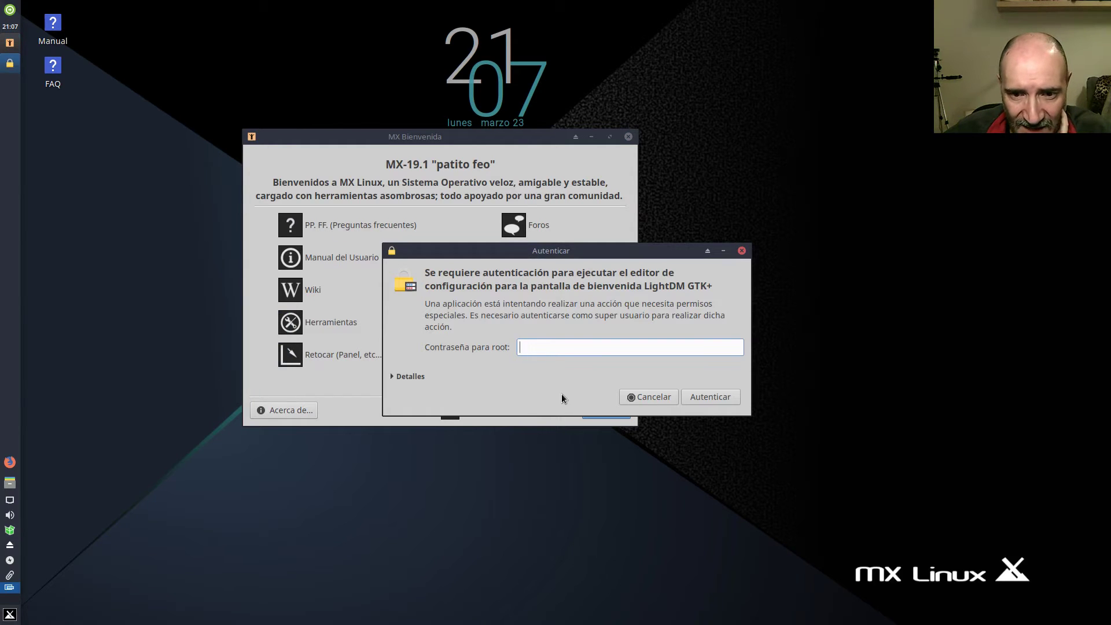
pyautogui.write('****')
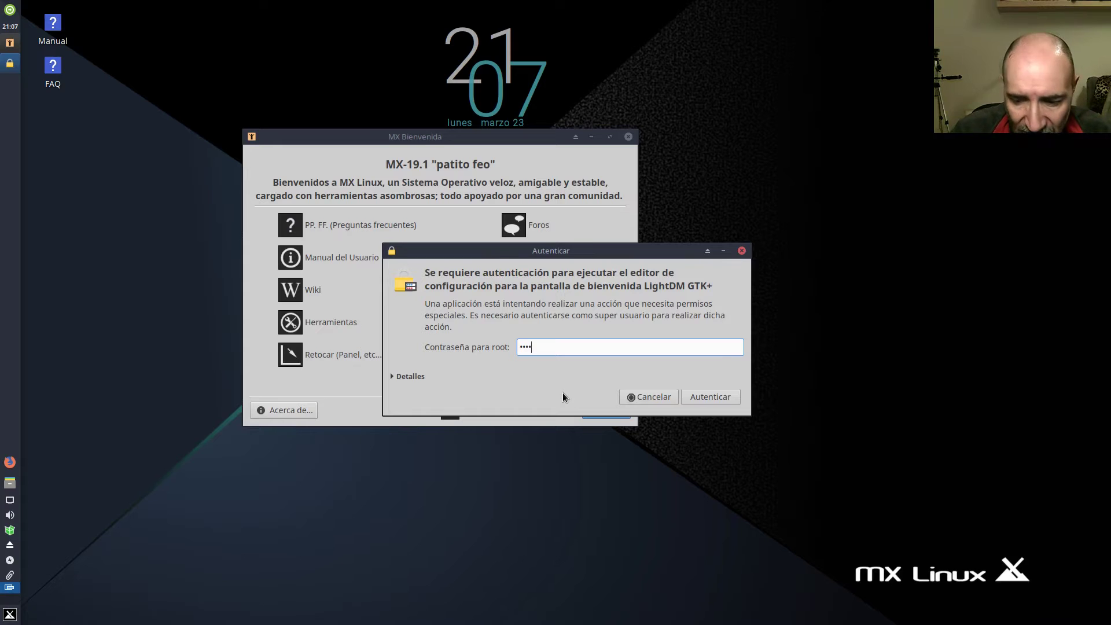
pyautogui.press('Return')
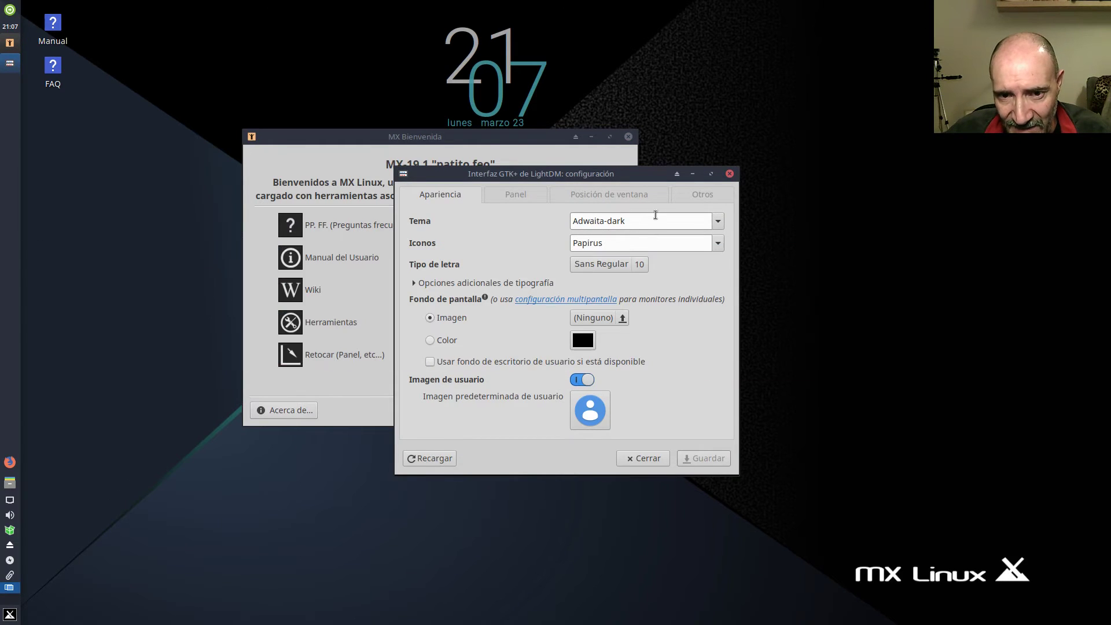
# Review the Panel, Posición de ventana, Apariencia and miscellaneous tabs, then close without saving.
pyautogui.click(509, 197)
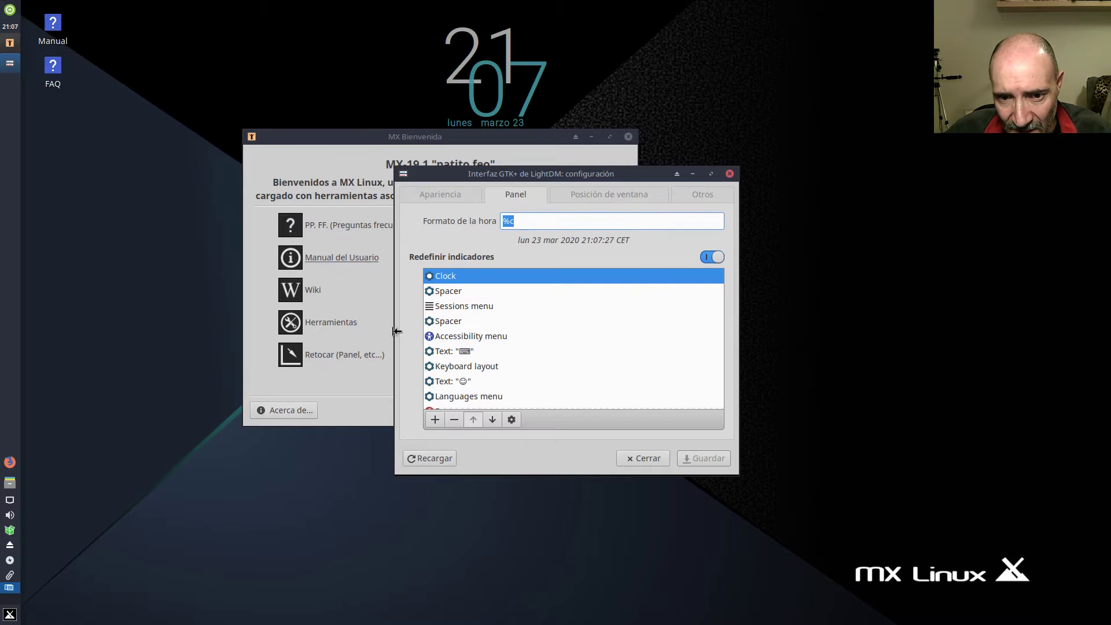
pyautogui.click(512, 419)
pyautogui.click(570, 190)
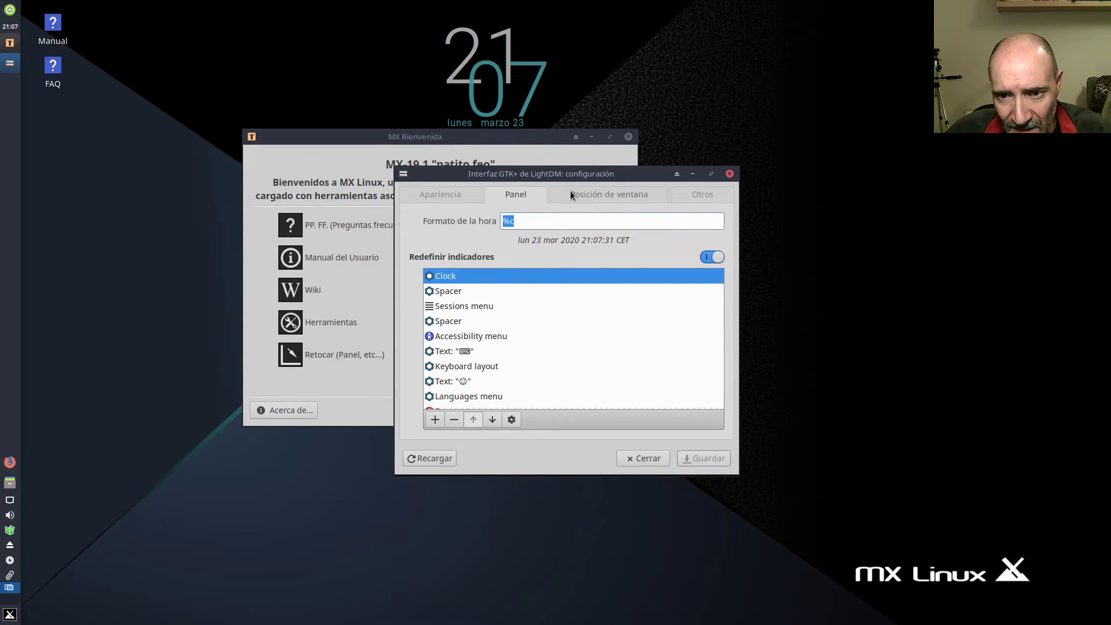
pyautogui.click(591, 193)
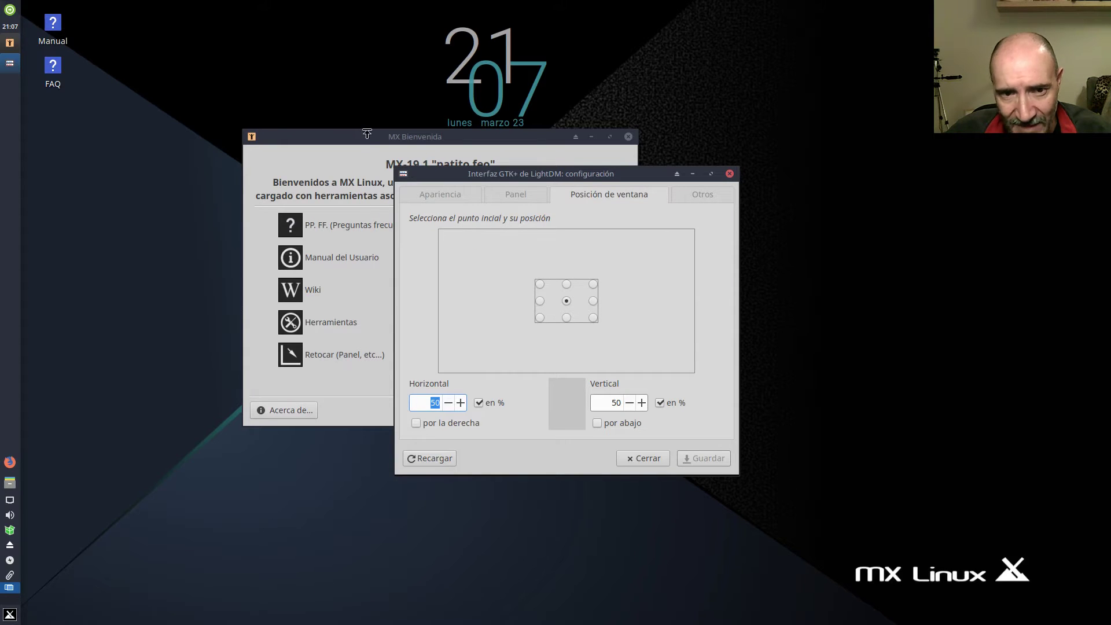
pyautogui.click(433, 196)
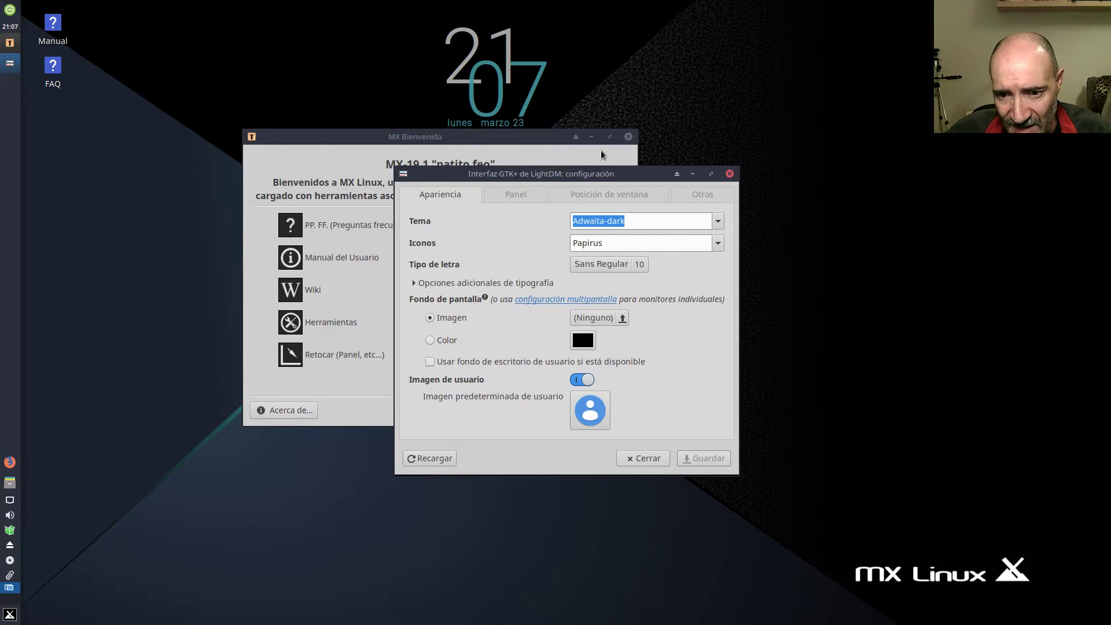
pyautogui.click(514, 196)
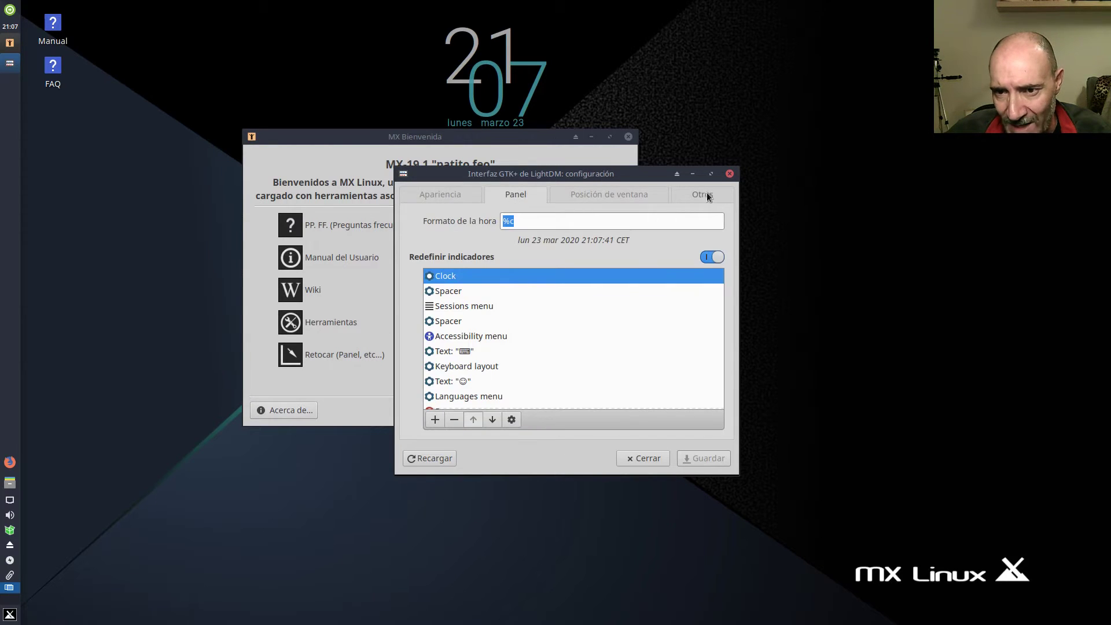
pyautogui.click(707, 197)
pyautogui.click(653, 457)
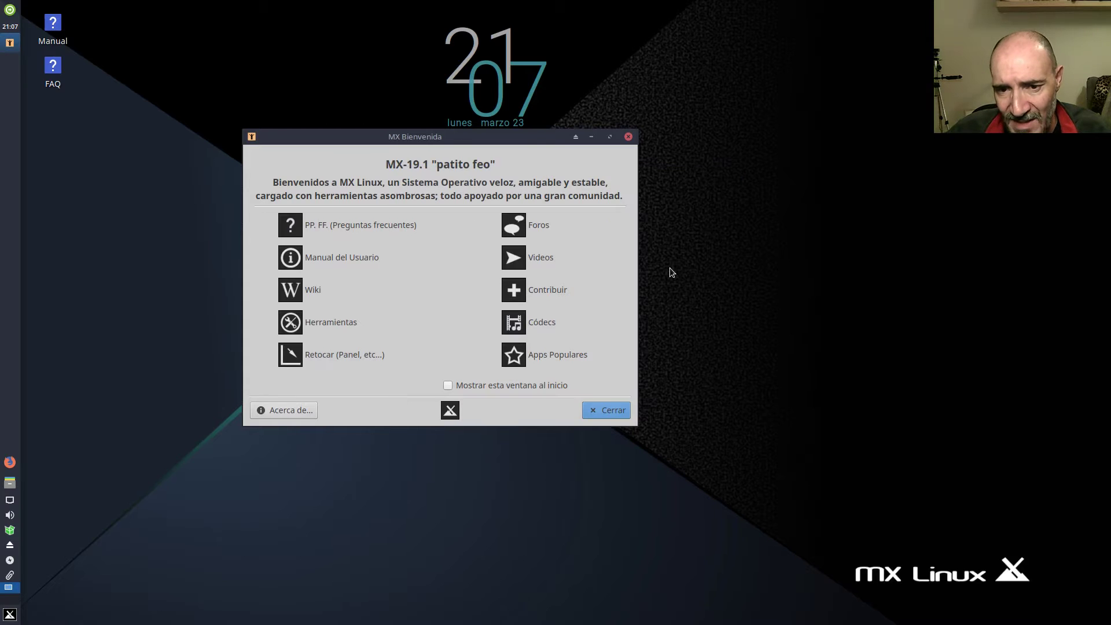
# Move the MX Bienvenida window lower and right, then close it with Cerrar.
pyautogui.moveTo(512, 137); pyautogui.dragTo(516, 136)
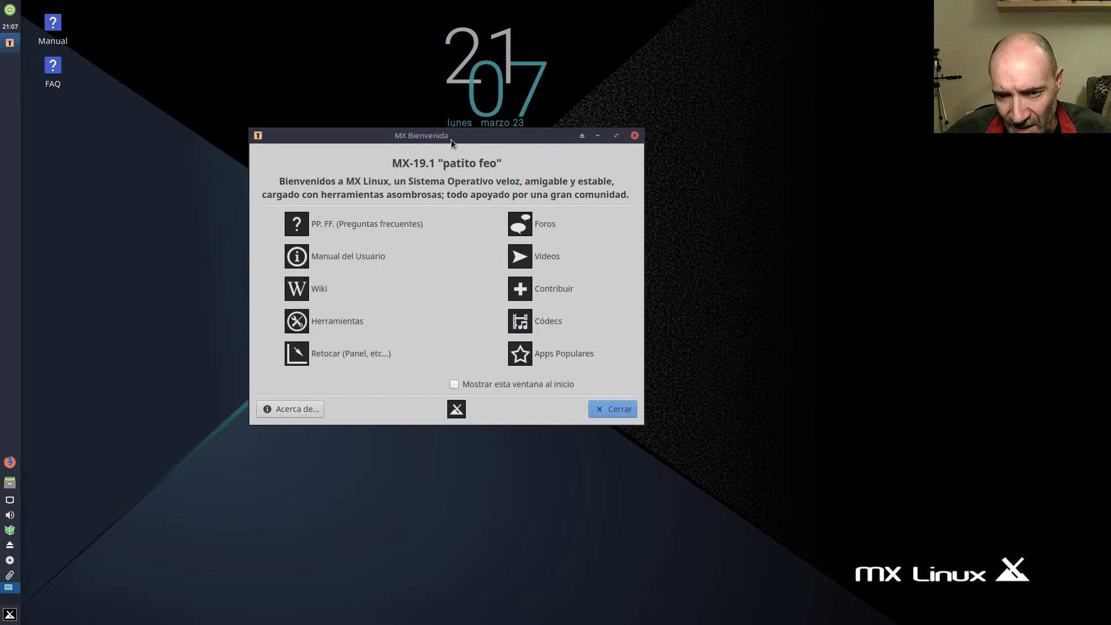
pyautogui.moveTo(442, 136); pyautogui.dragTo(488, 195)
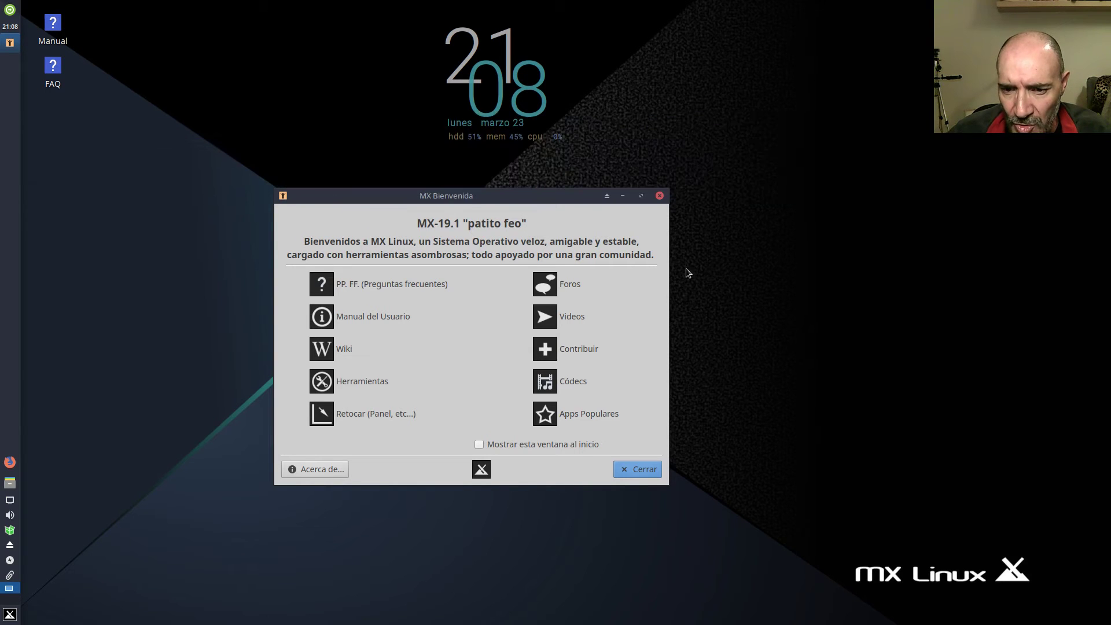
pyautogui.click(644, 477)
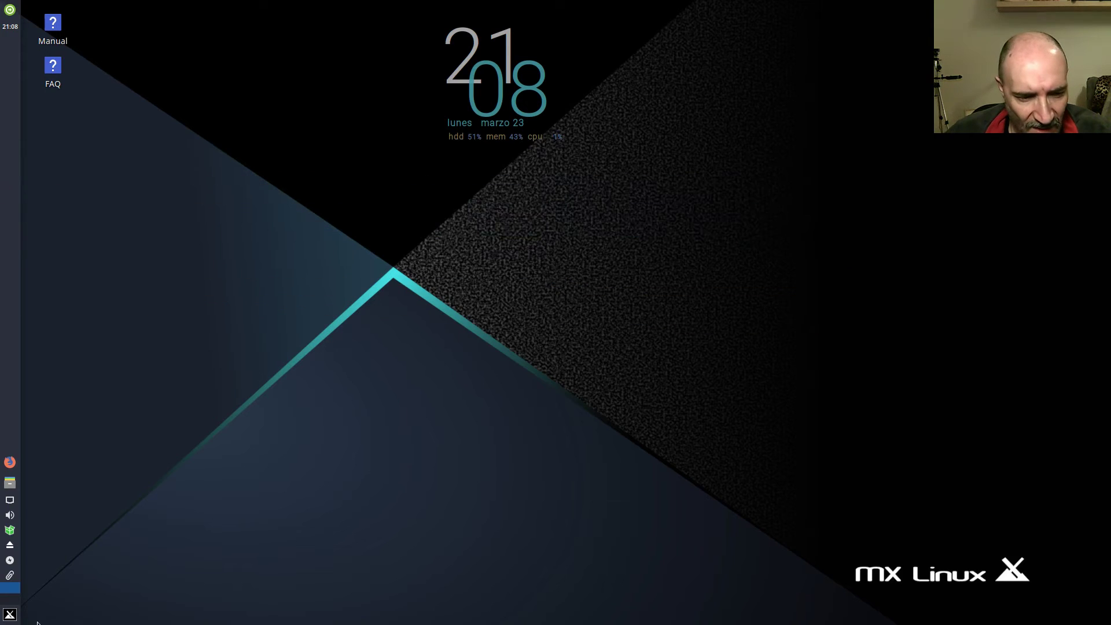
# Open the Whisker menu on the MX Herramientas category and scroll its app list.
pyautogui.click(10, 614)
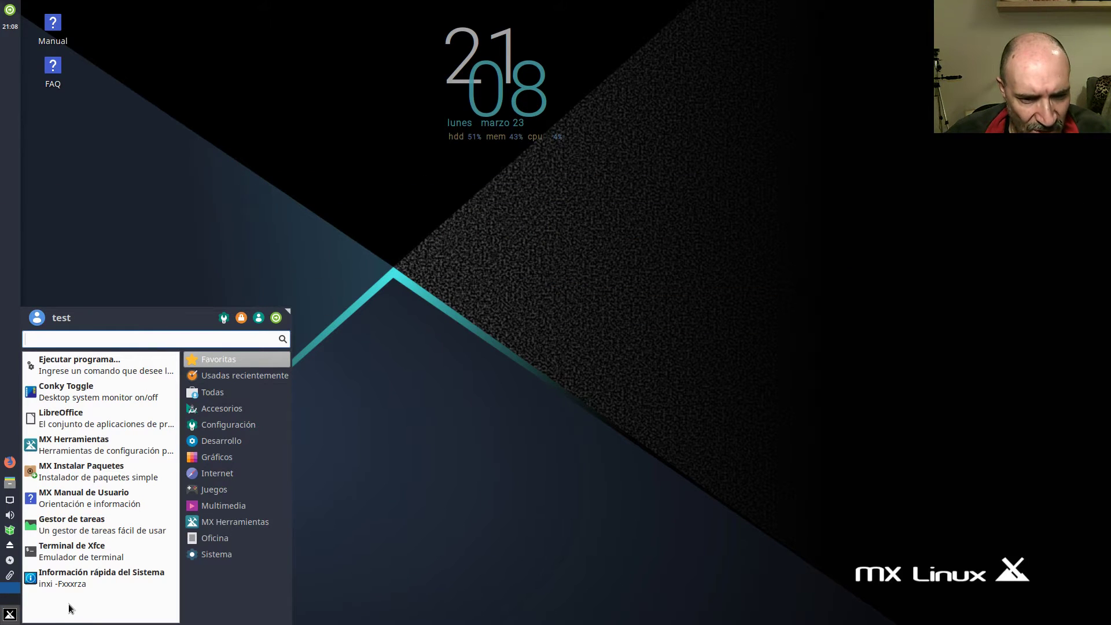
pyautogui.moveTo(278, 522)
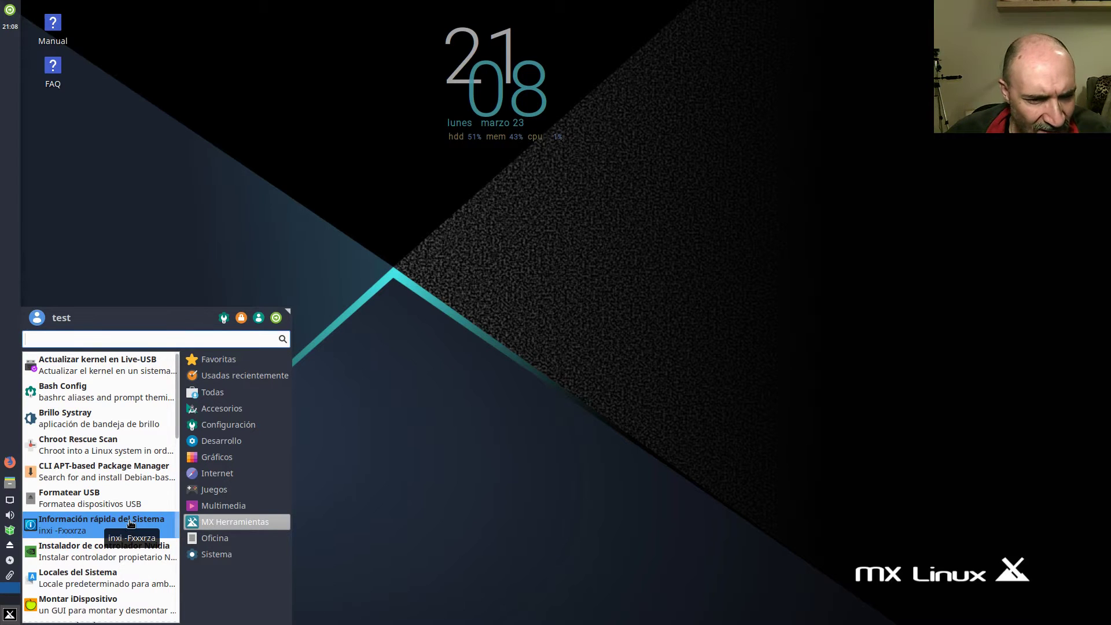
pyautogui.scroll(-5, 116, 452)
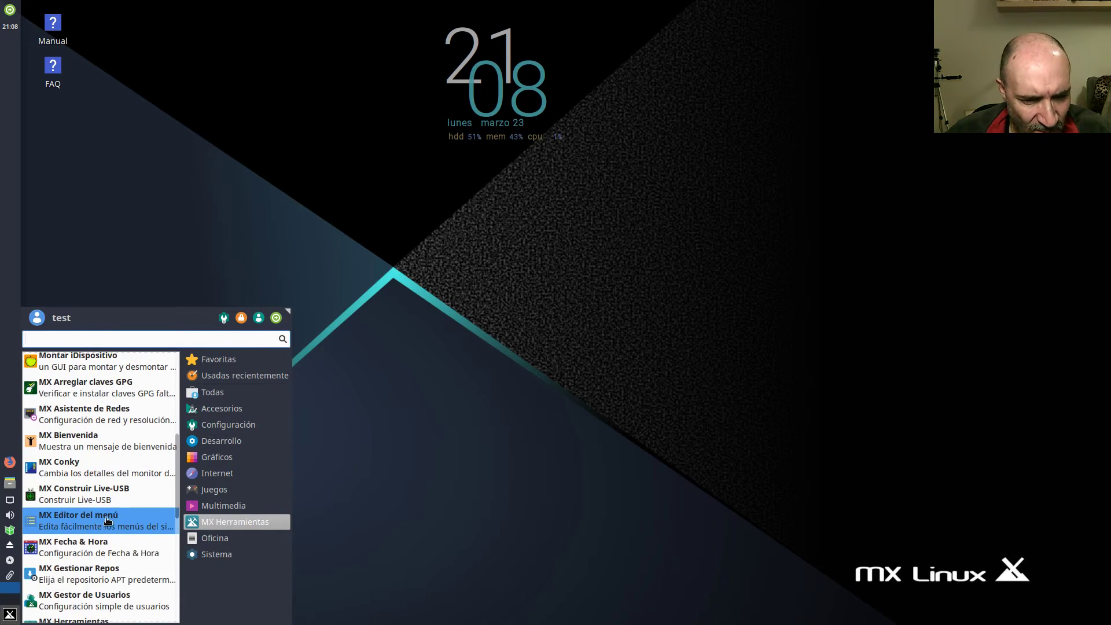
# Launch MX Tweak, accept the Ajustes del panel backup notice, and move the window up and left.
pyautogui.scroll(-5, 107, 524)
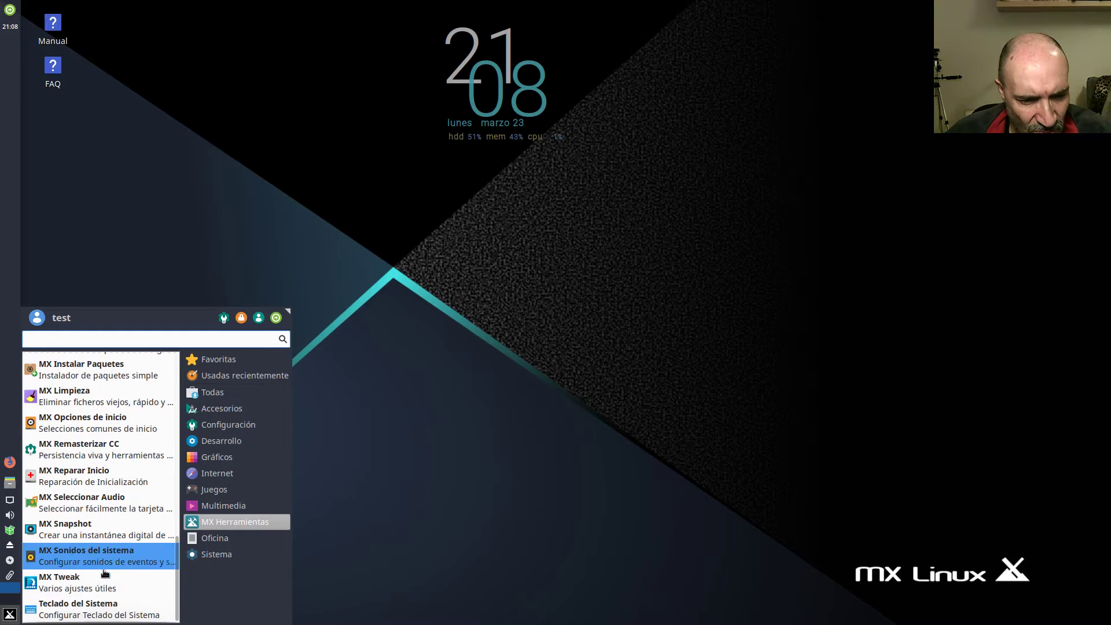
pyautogui.click(98, 580)
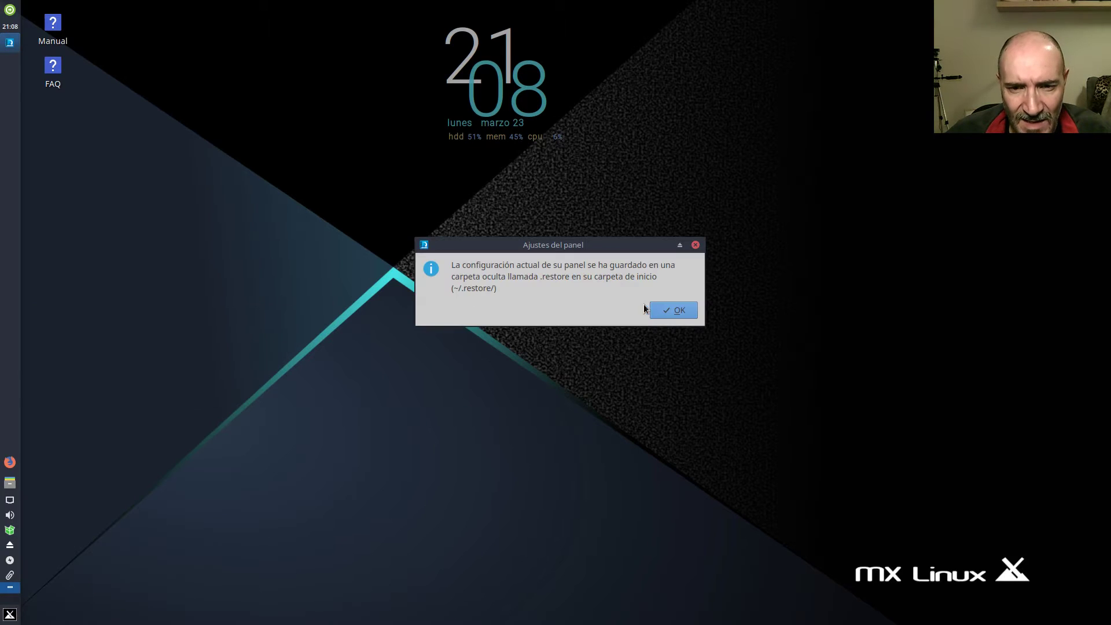
pyautogui.click(661, 311)
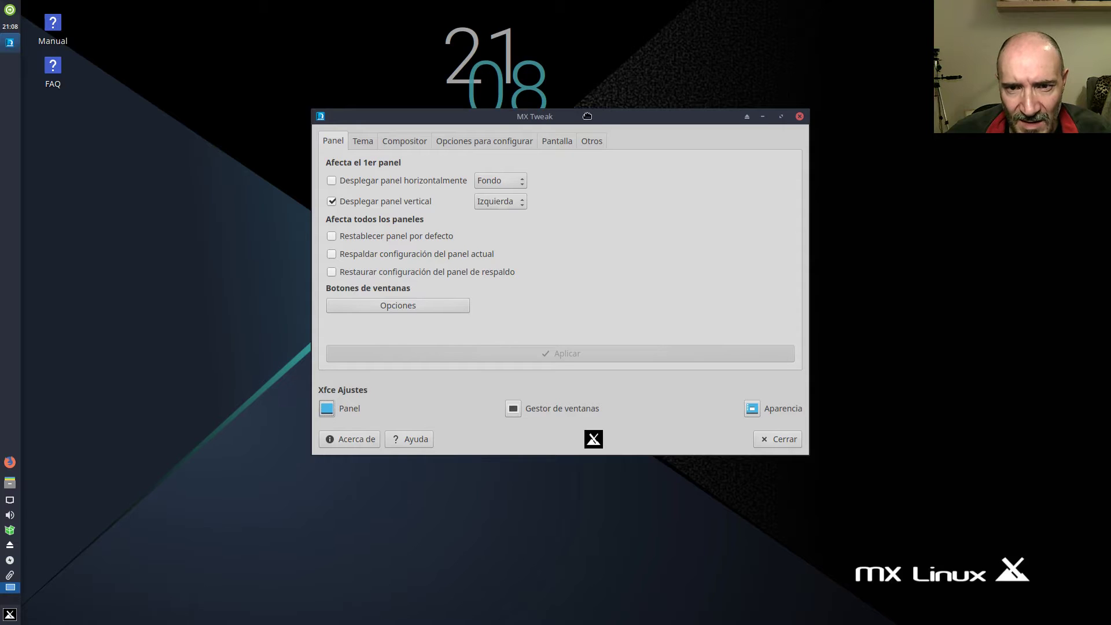
pyautogui.moveTo(593, 118); pyautogui.dragTo(531, 105)
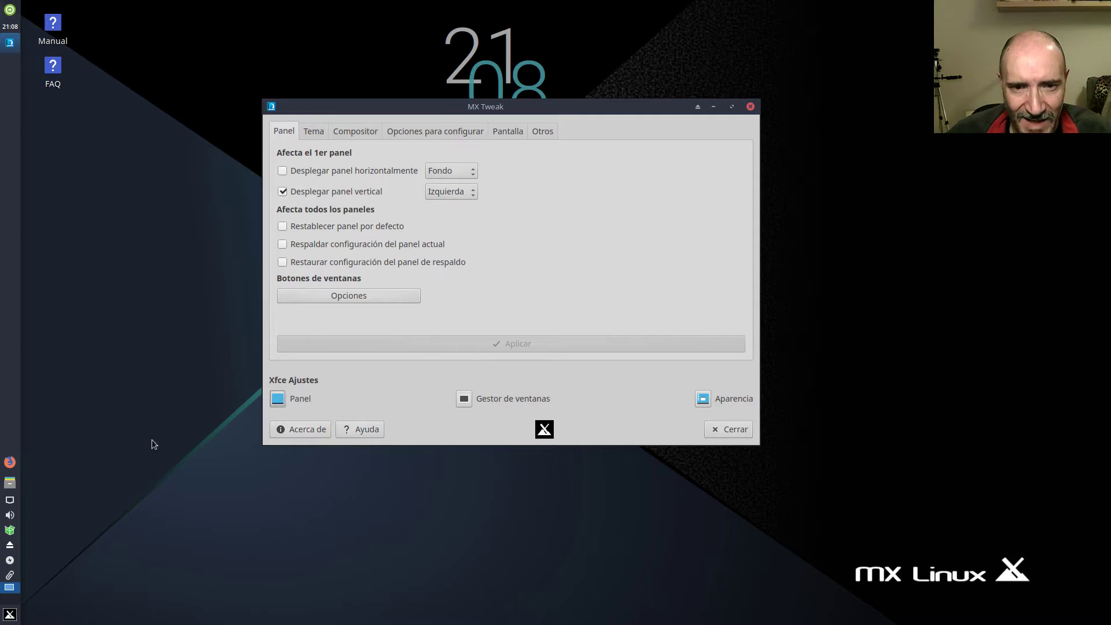
# From the side panel's context menu, open Preferencias del panel and set Modo to Horizontal.
pyautogui.rightClick(14, 279)
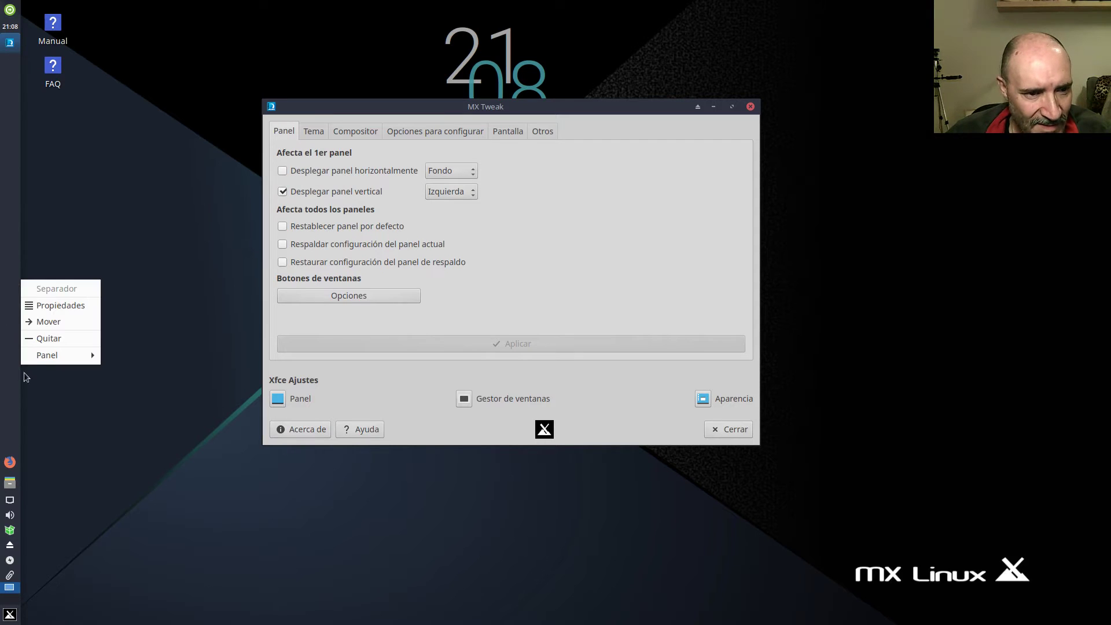
pyautogui.moveTo(87, 355)
pyautogui.click(155, 372)
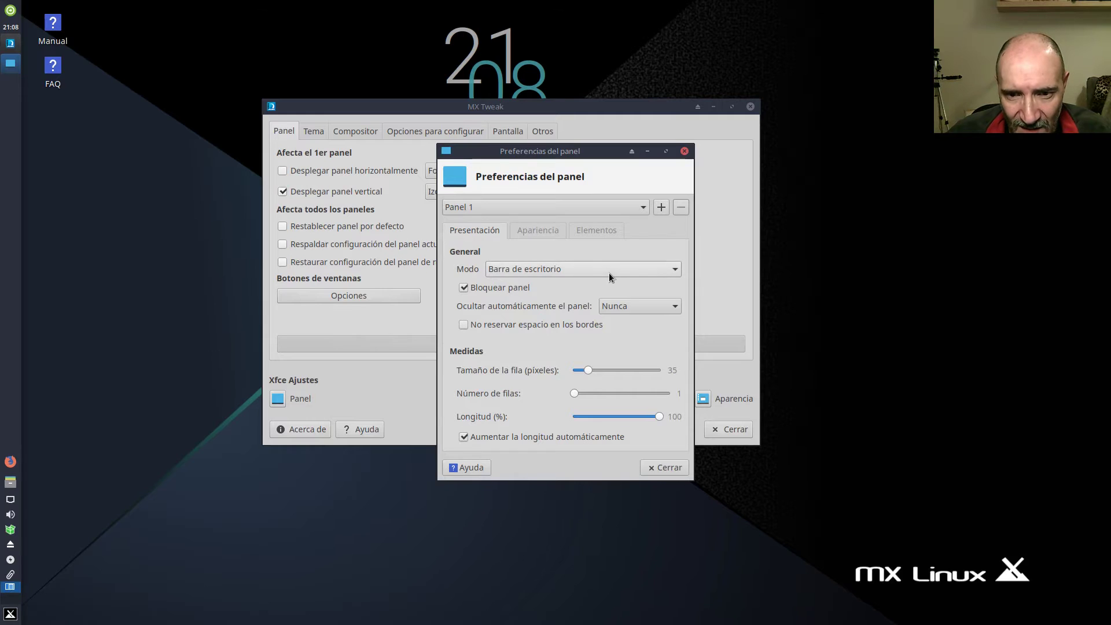
pyautogui.click(608, 272)
pyautogui.click(608, 273)
pyautogui.click(609, 272)
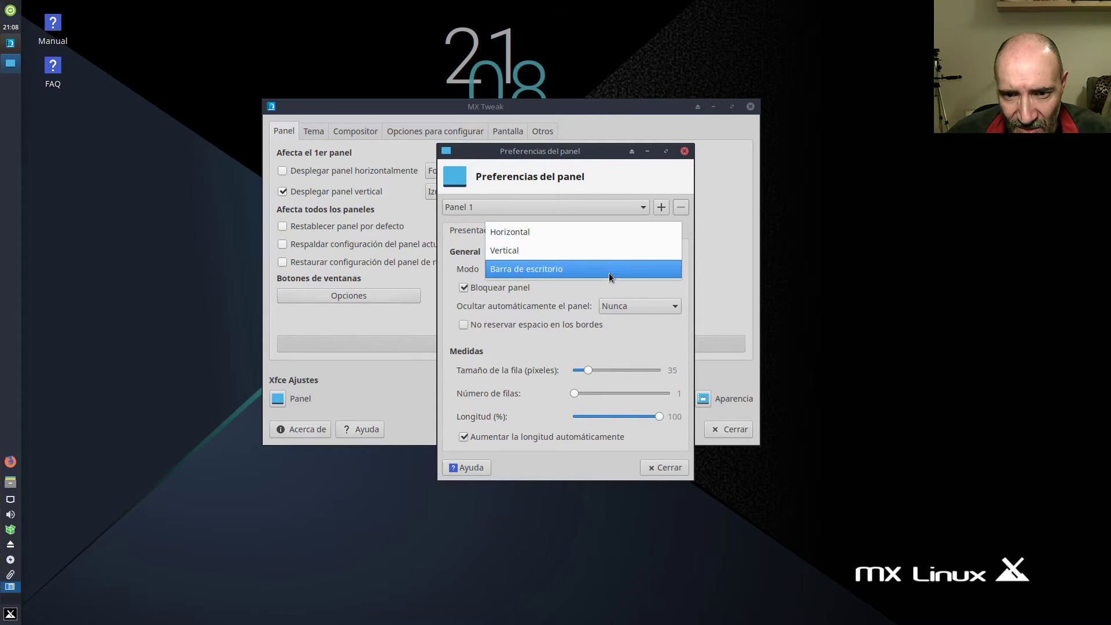
pyautogui.click(612, 228)
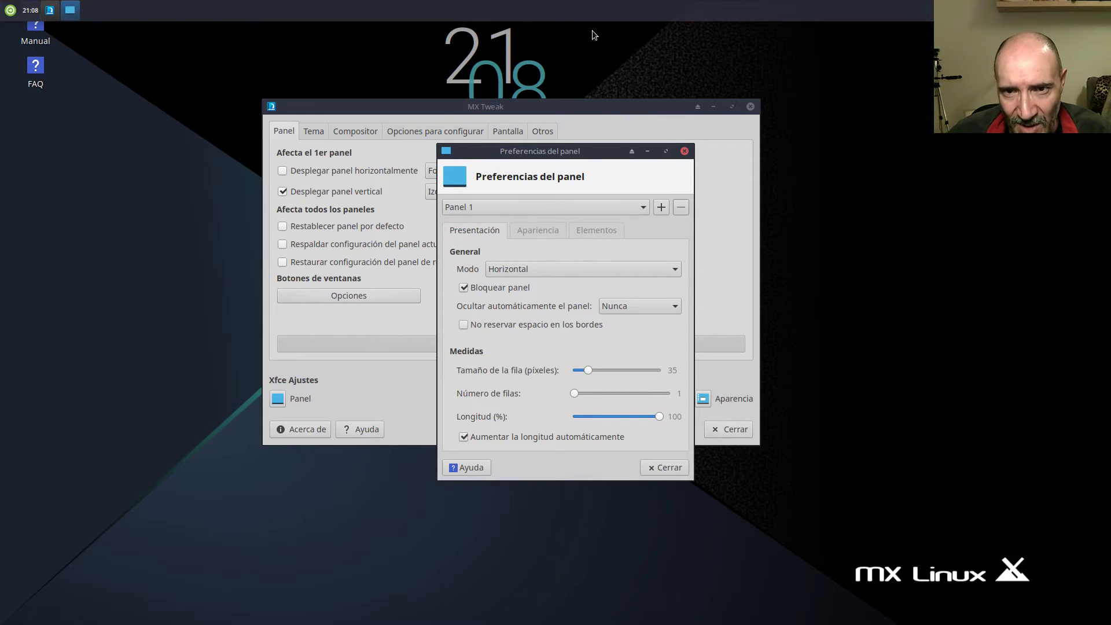
# Try relocating the top panel, reopen its preferences, review Apariencia and Elementos, then close.
pyautogui.rightClick(445, 8)
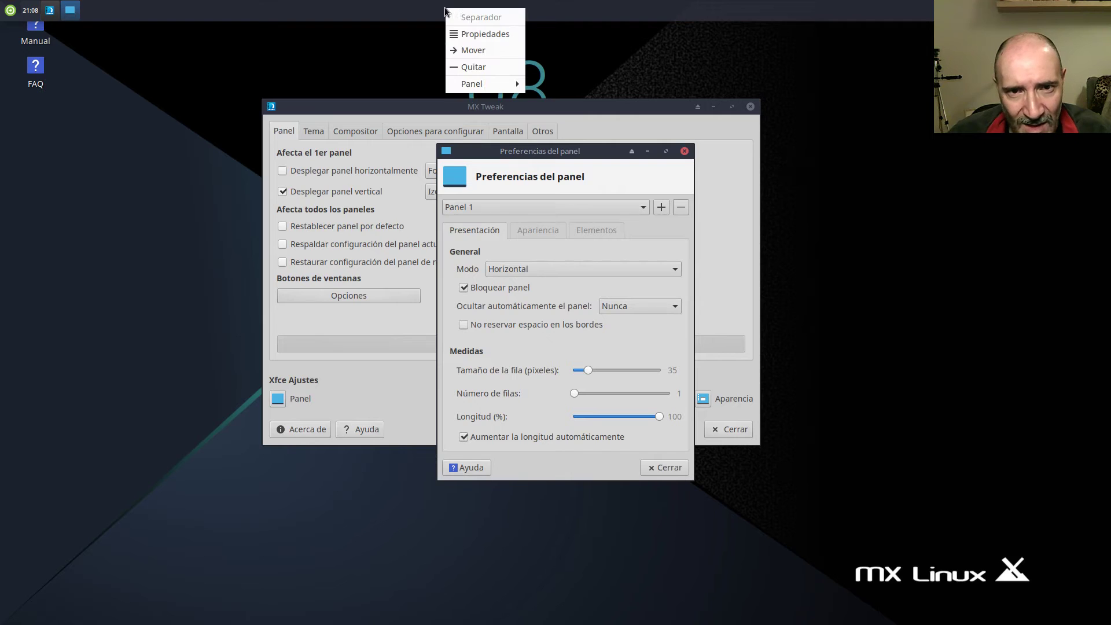
pyautogui.moveTo(478, 88)
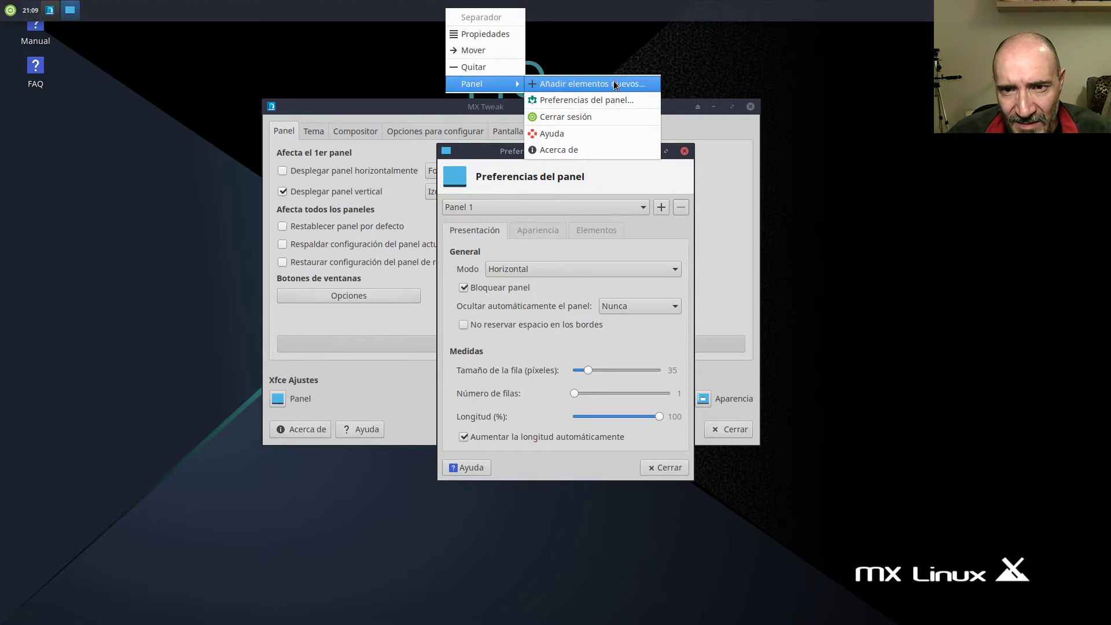
pyautogui.click(479, 51)
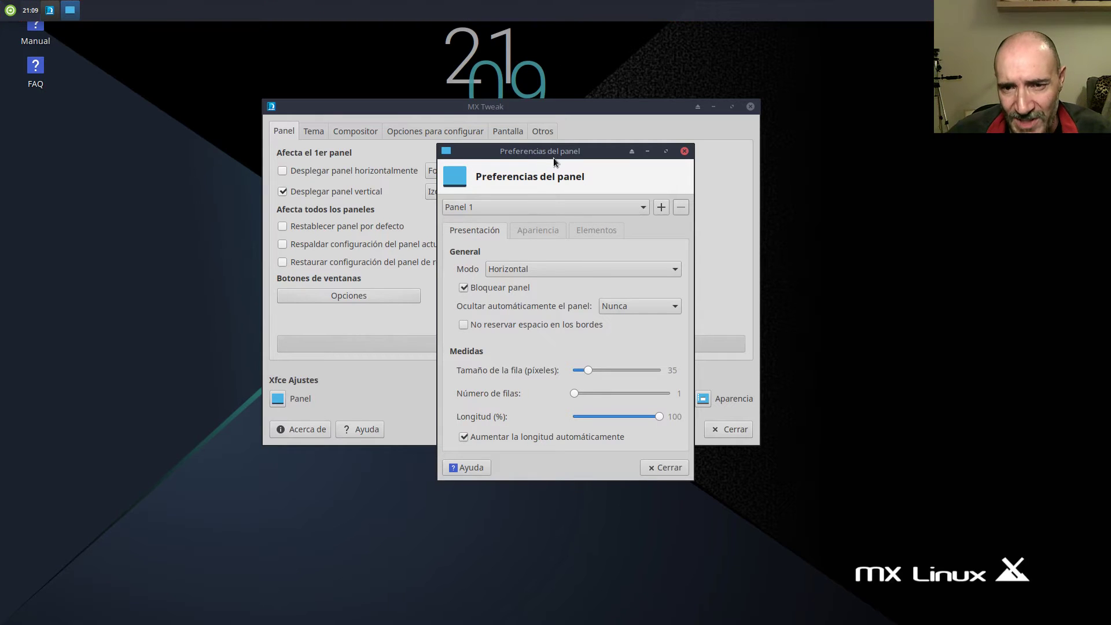
pyautogui.rightClick(295, 14)
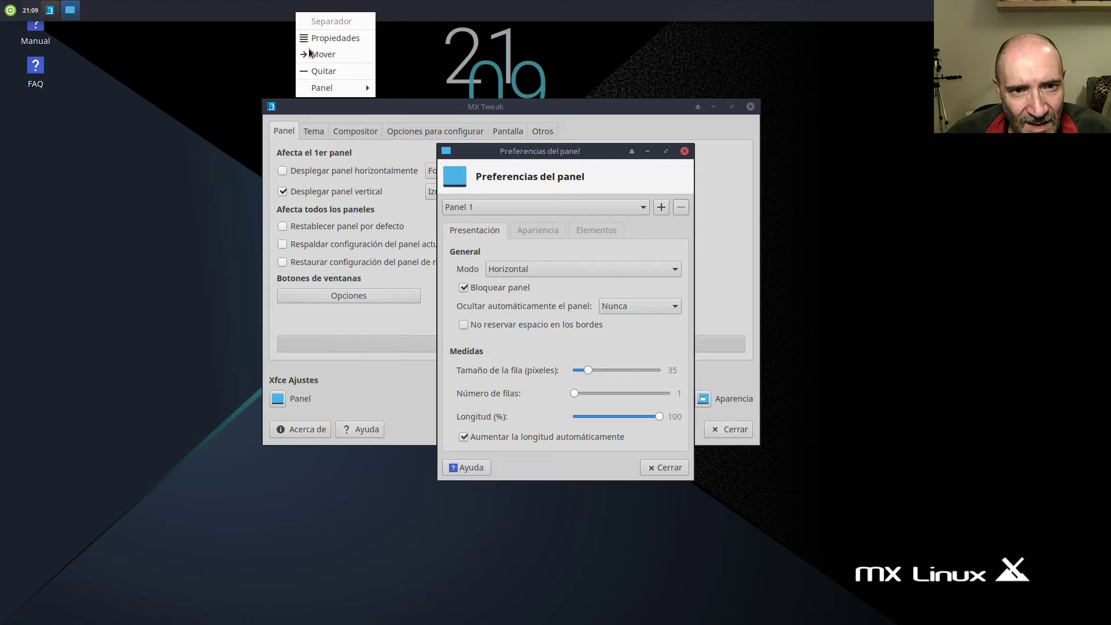
pyautogui.moveTo(346, 85)
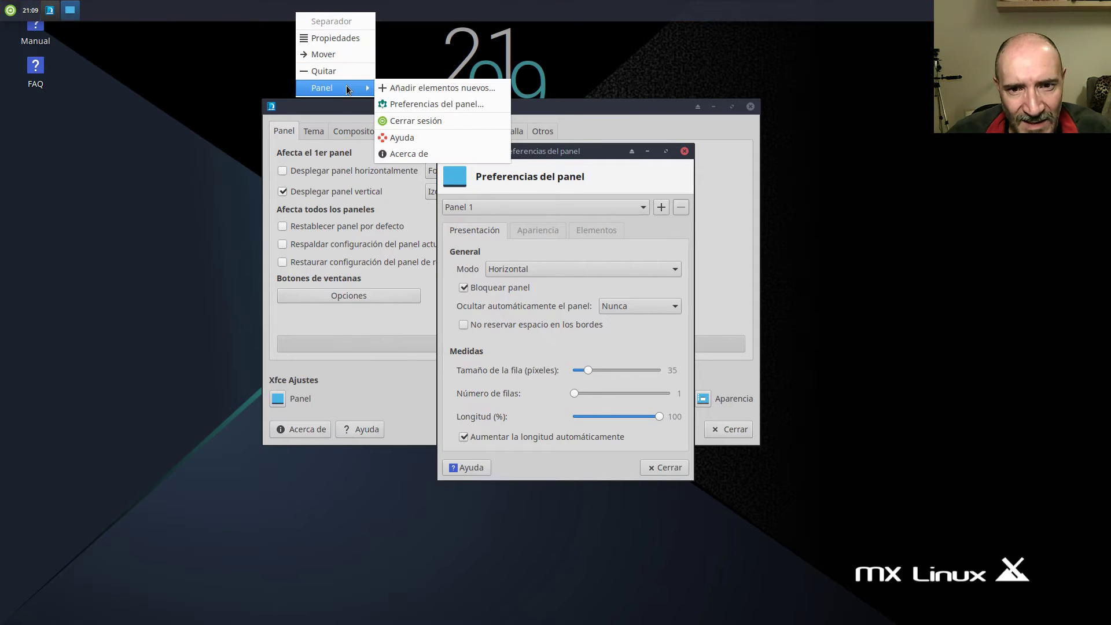
pyautogui.click(582, 155)
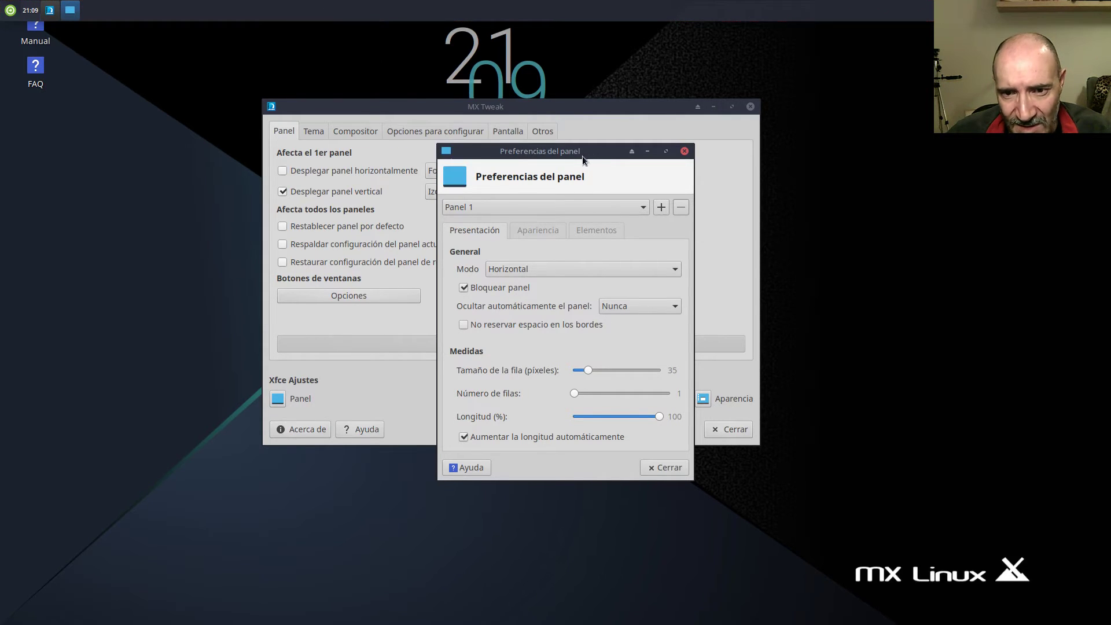
pyautogui.click(544, 231)
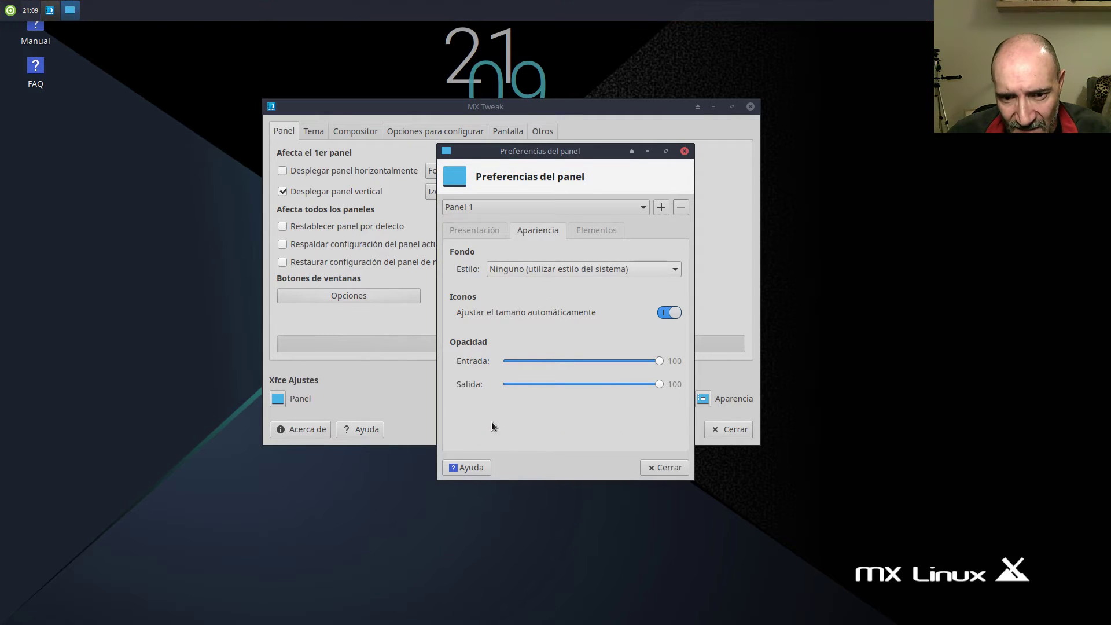
pyautogui.click(591, 230)
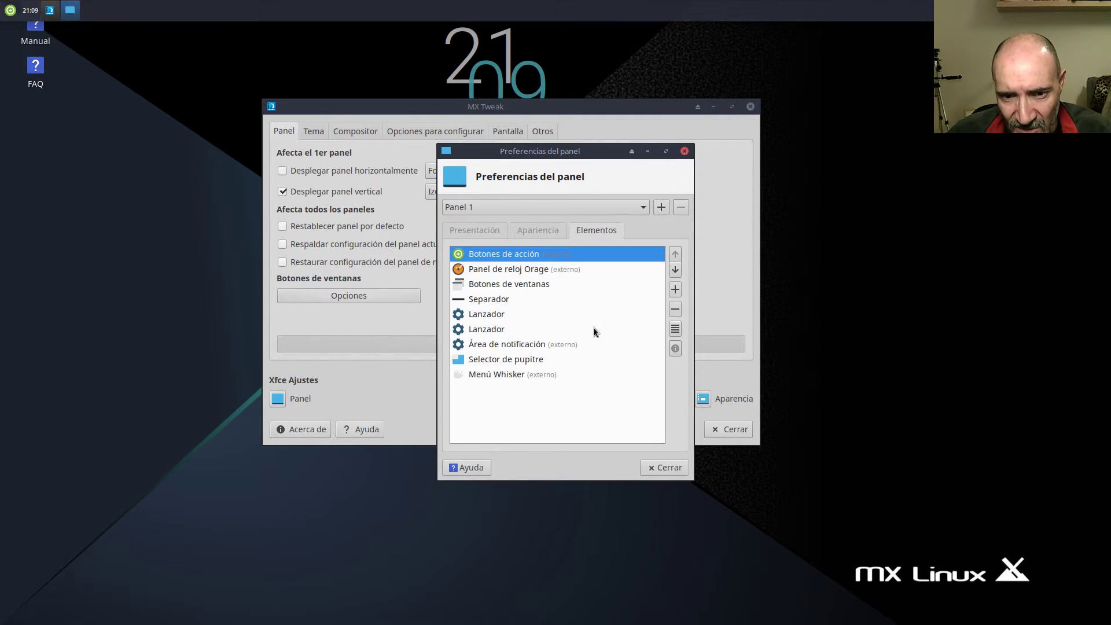
pyautogui.click(666, 467)
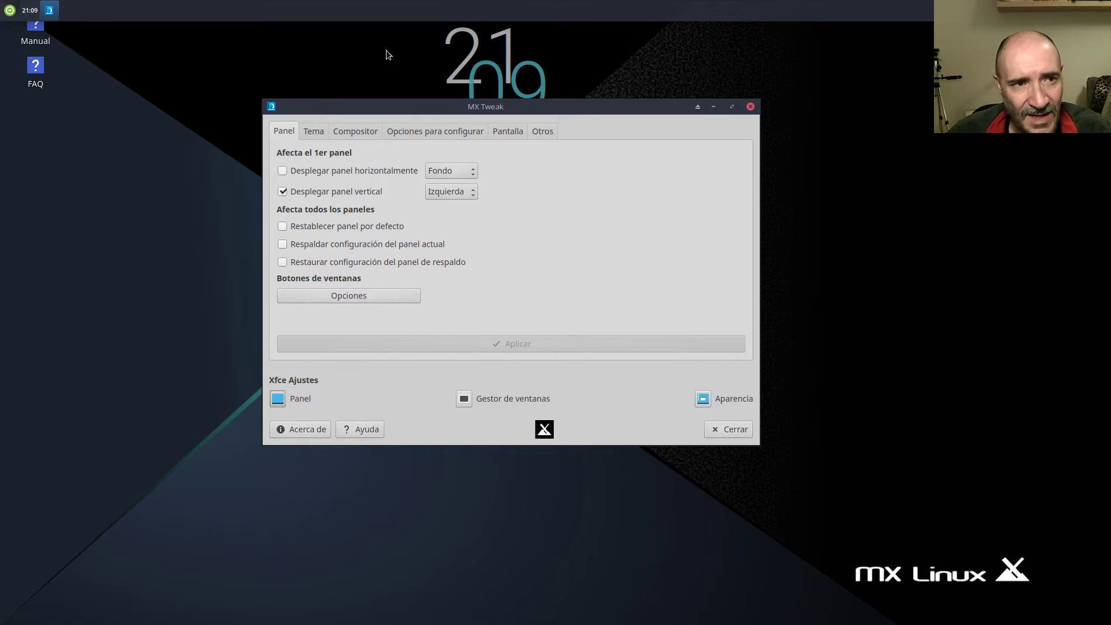
# Open the top panel's Preferencias del panel and set Modo to Barra de escritorio.
pyautogui.rightClick(468, 12)
pyautogui.moveTo(515, 88)
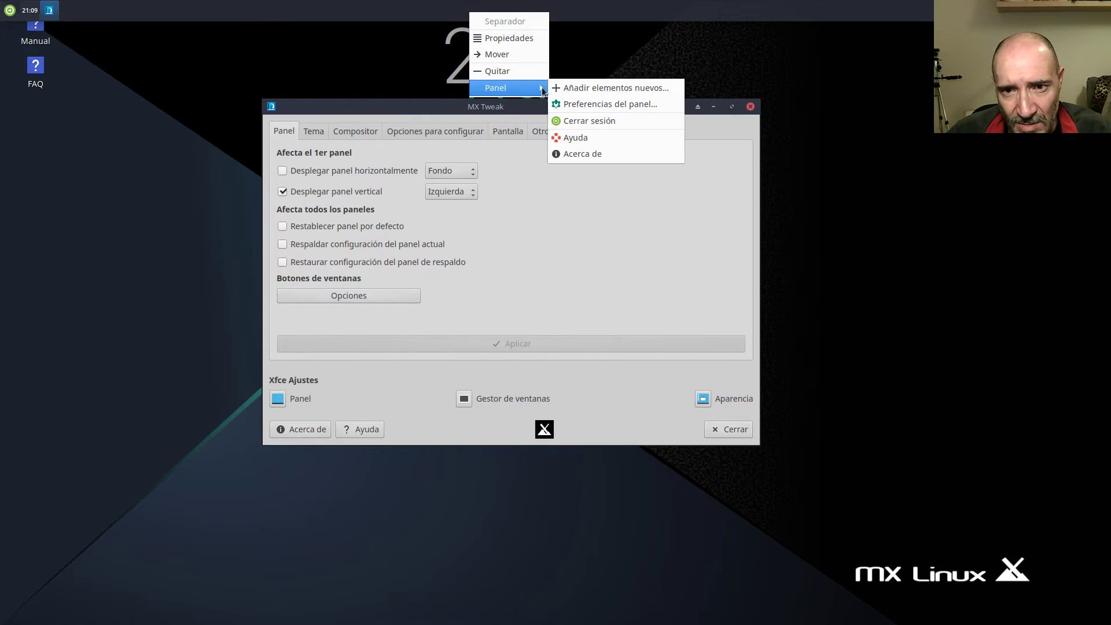
pyautogui.click(596, 101)
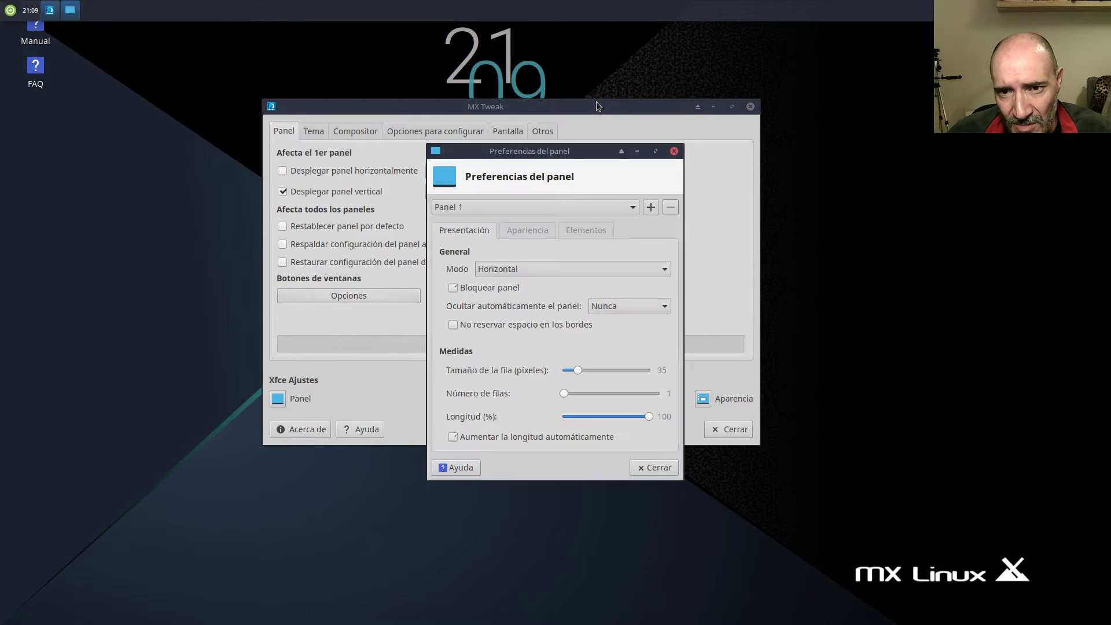
pyautogui.click(525, 270)
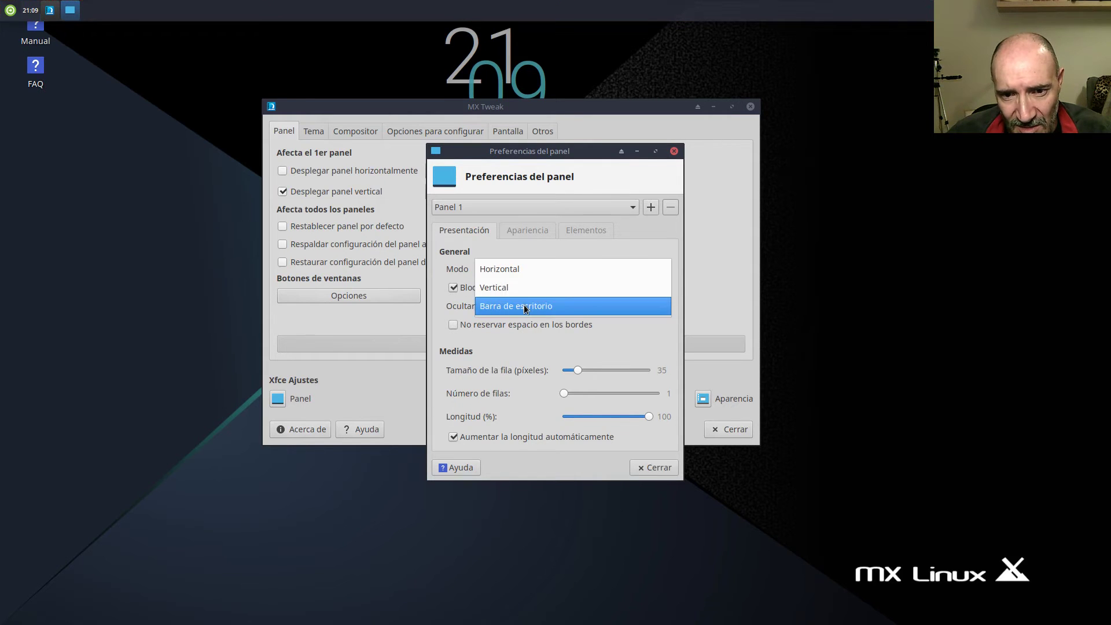
pyautogui.click(523, 285)
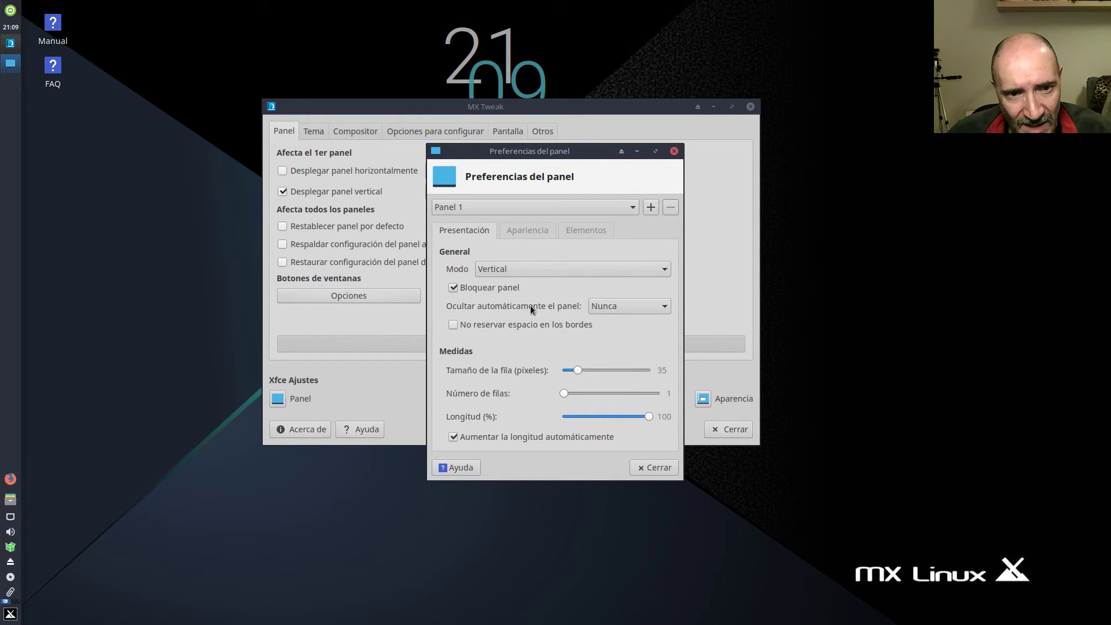
pyautogui.click(527, 268)
pyautogui.click(526, 290)
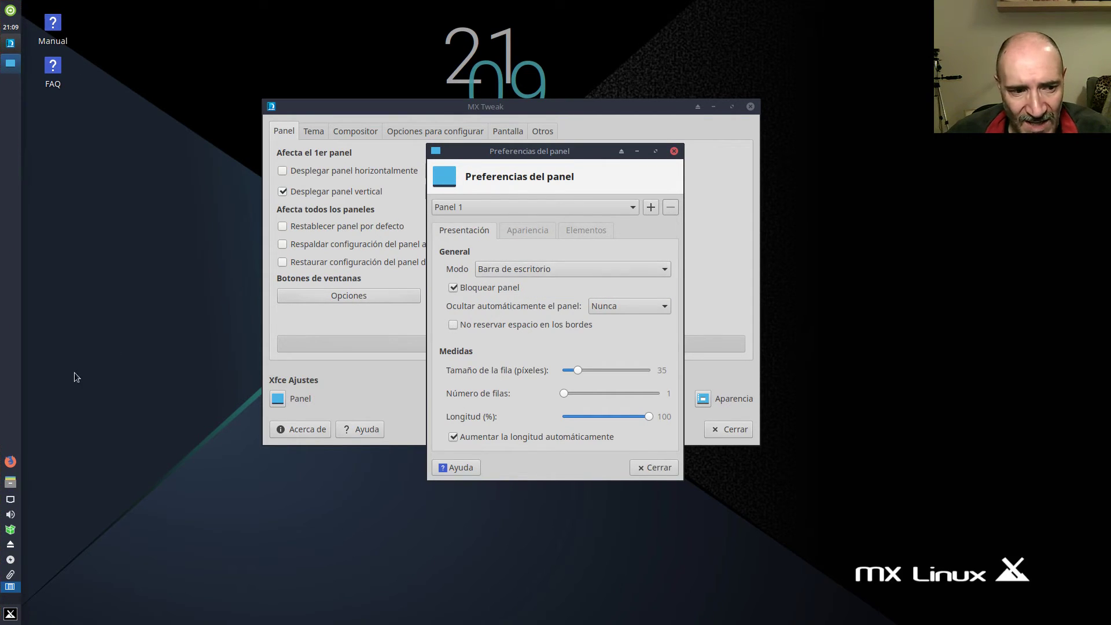
# Set the panel row size to 45 pixels, toggle autoextend off and on, check Apariencia, then close.
pyautogui.moveTo(581, 368); pyautogui.dragTo(588, 368)
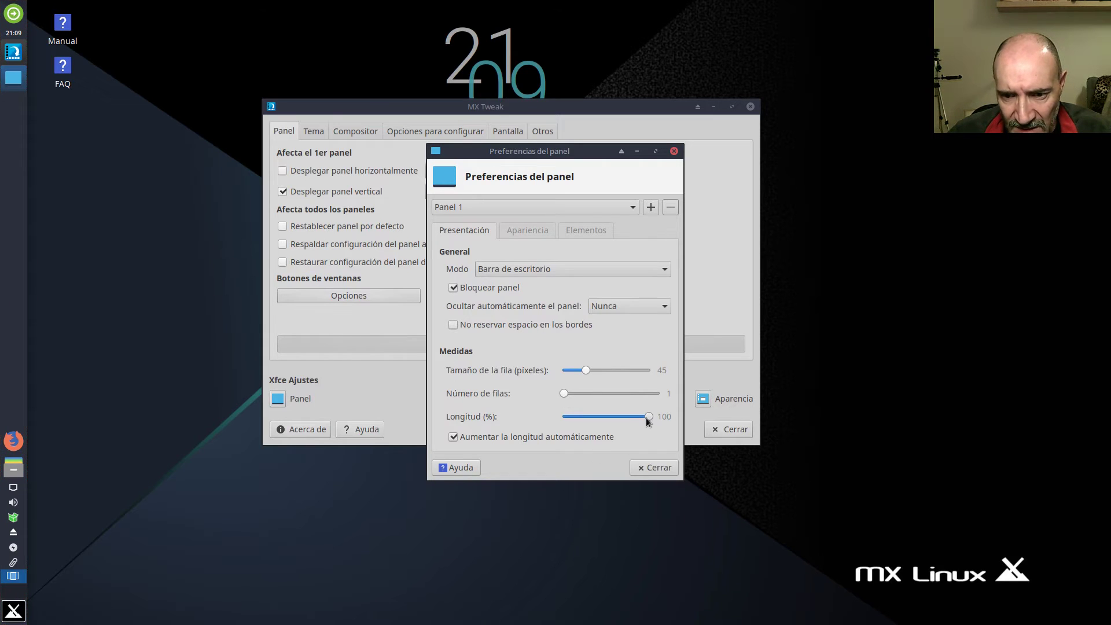
pyautogui.moveTo(646, 418)
pyautogui.mouseDown()
pyautogui.moveTo(584, 418)
pyautogui.moveTo(665, 419)
pyautogui.mouseUp()
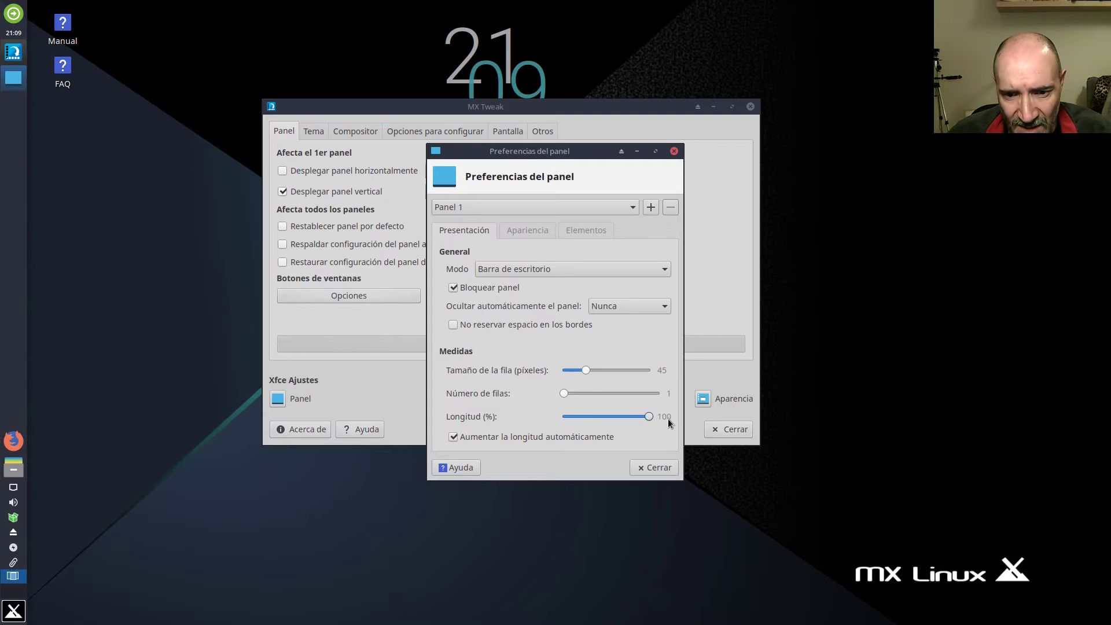
pyautogui.click(537, 436)
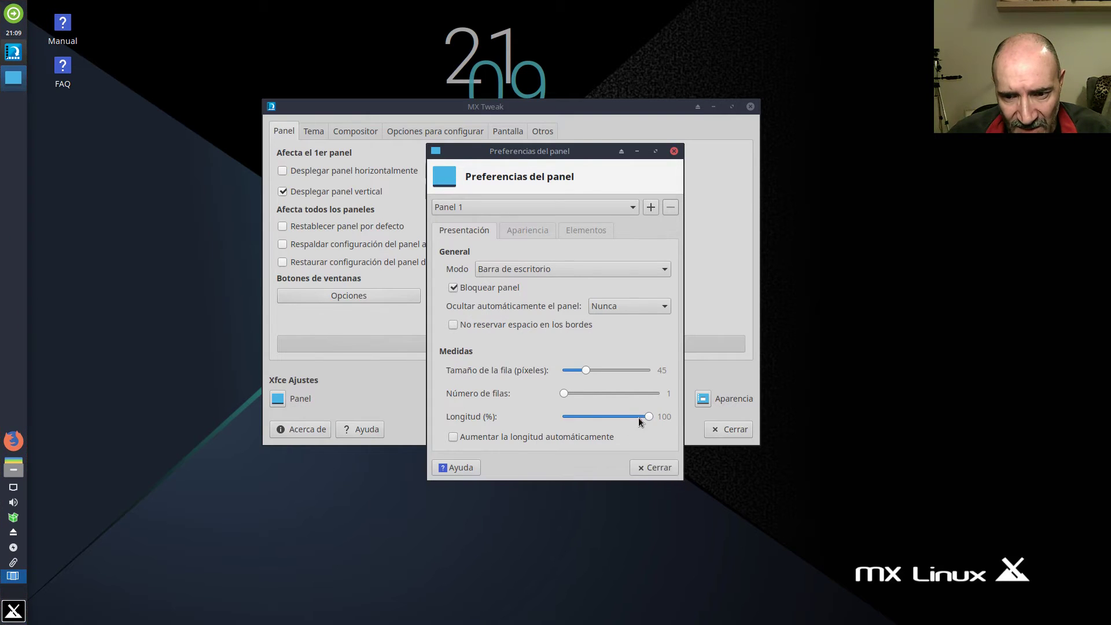
pyautogui.click(571, 438)
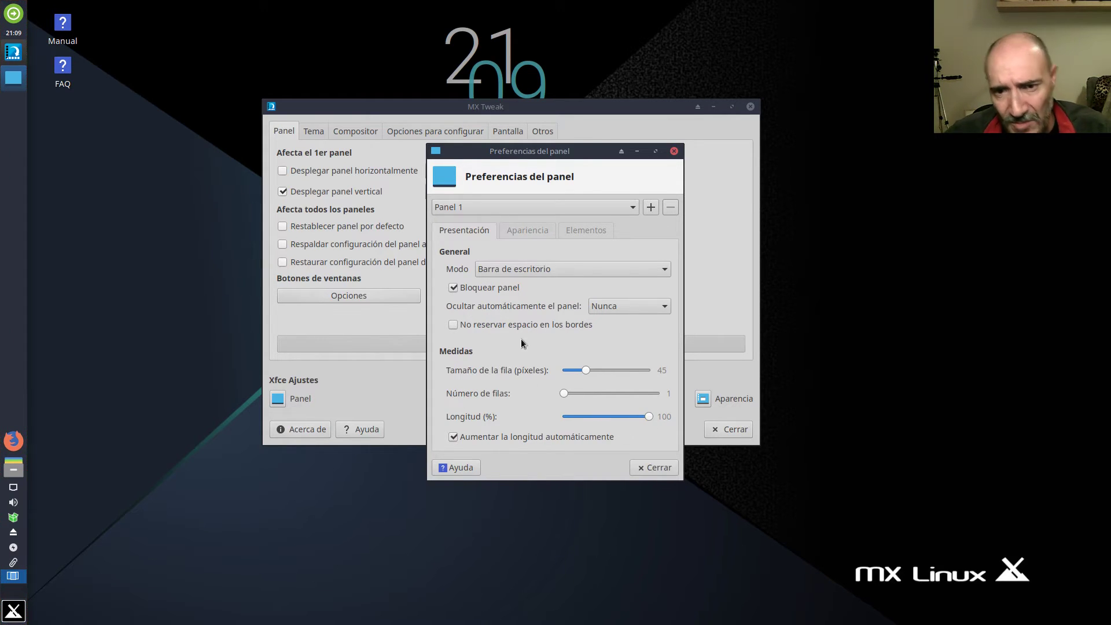
pyautogui.click(528, 230)
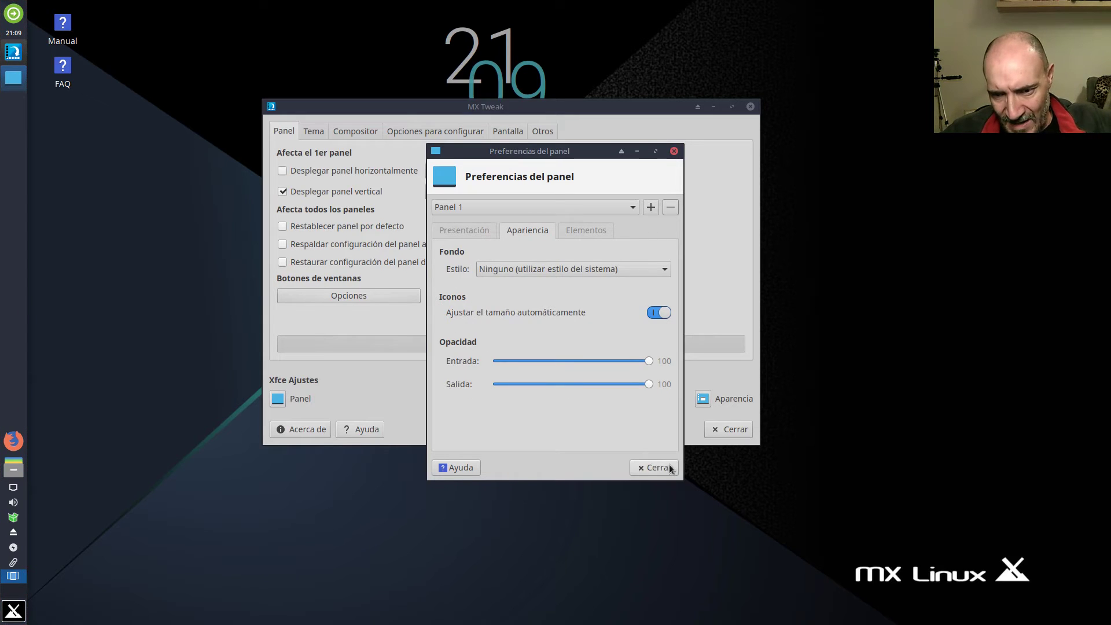
pyautogui.click(652, 467)
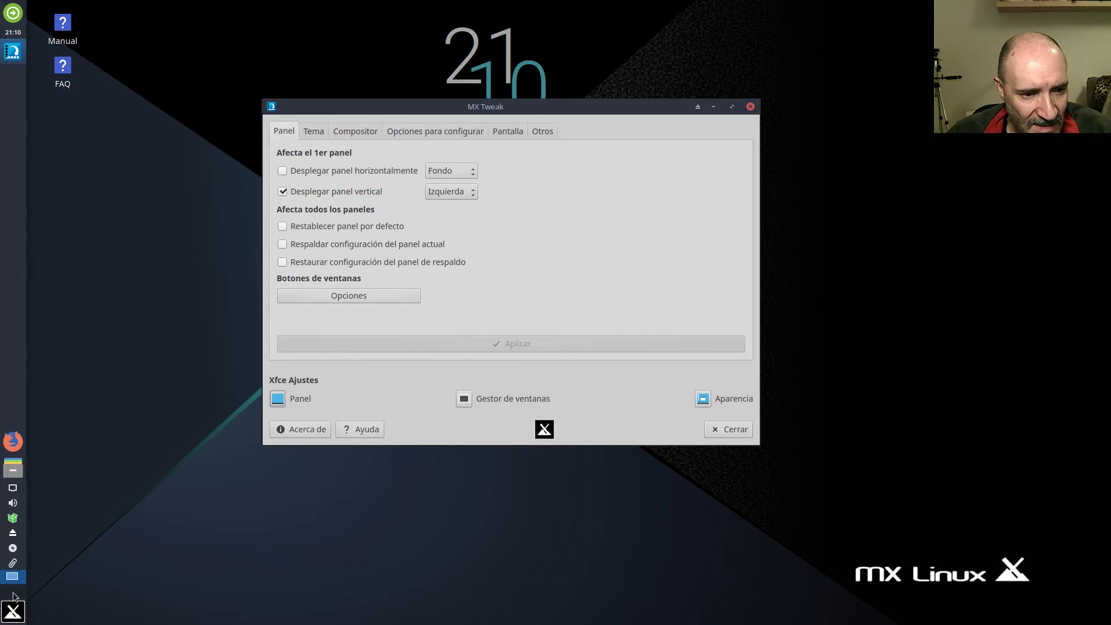
# Browse the Whisker menu's Internet, Gráficos, Multimedia and MX Herramientas categories.
pyautogui.click(15, 616)
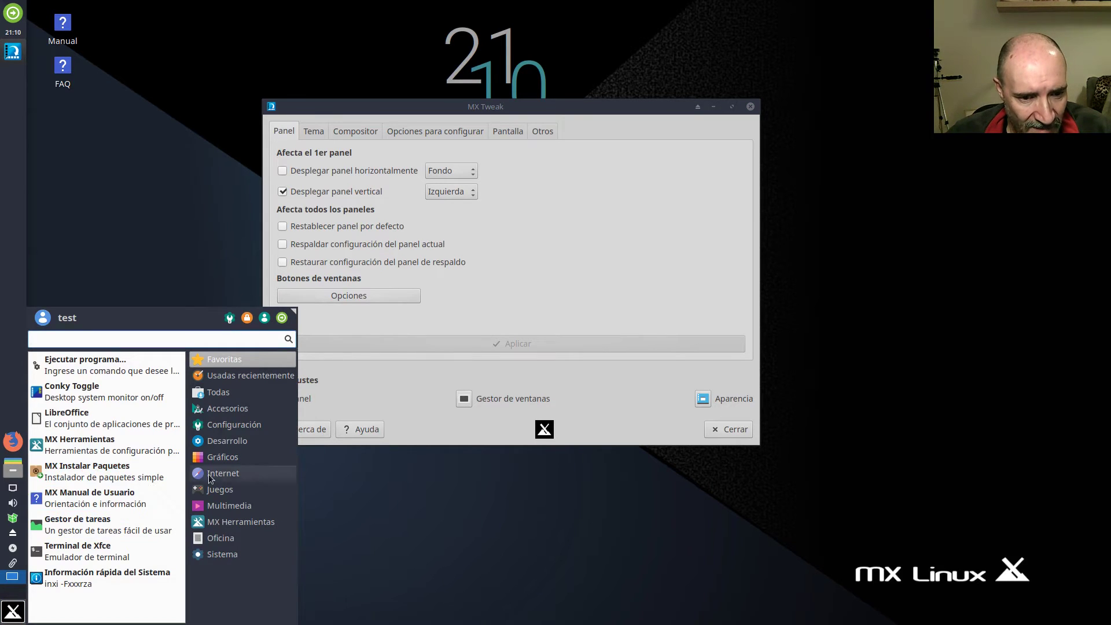
pyautogui.click(225, 475)
pyautogui.click(226, 458)
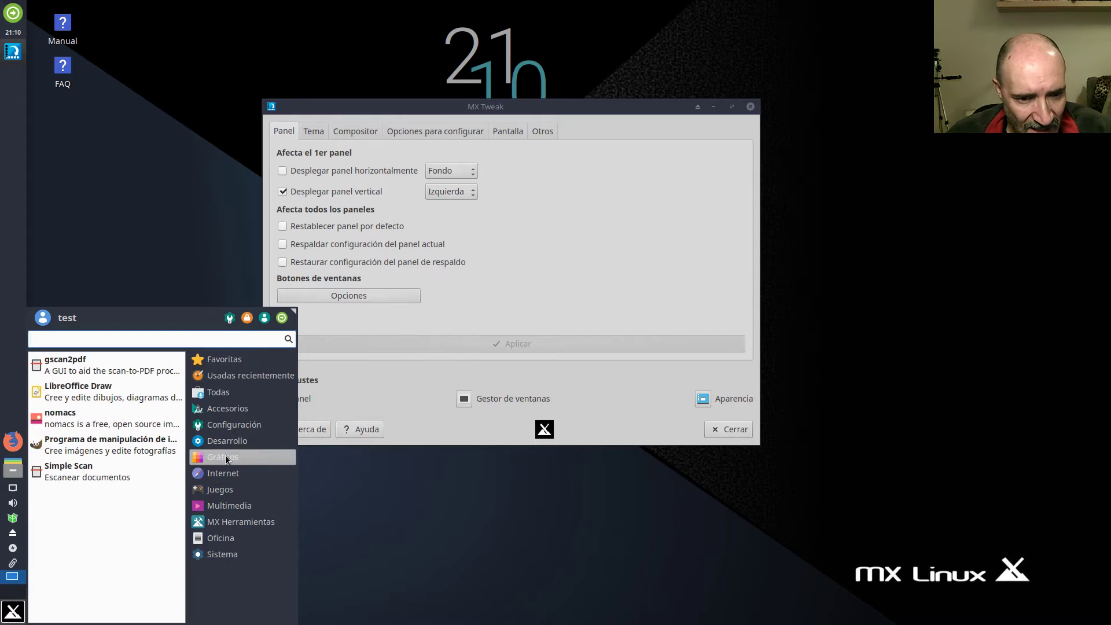
pyautogui.click(230, 506)
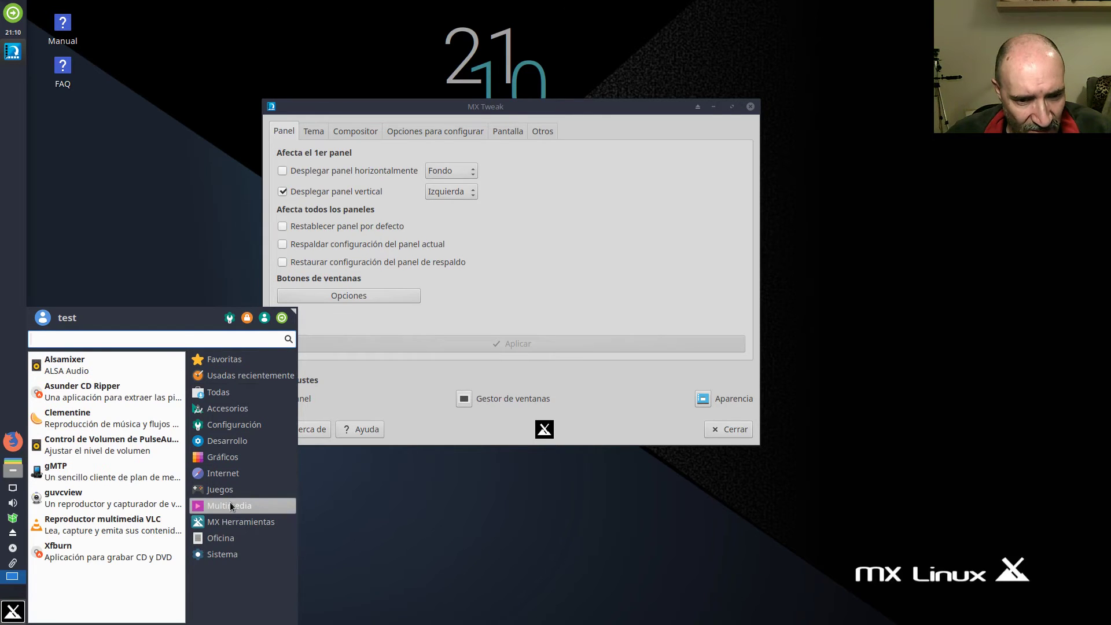
pyautogui.press('Down')
pyautogui.click(232, 458)
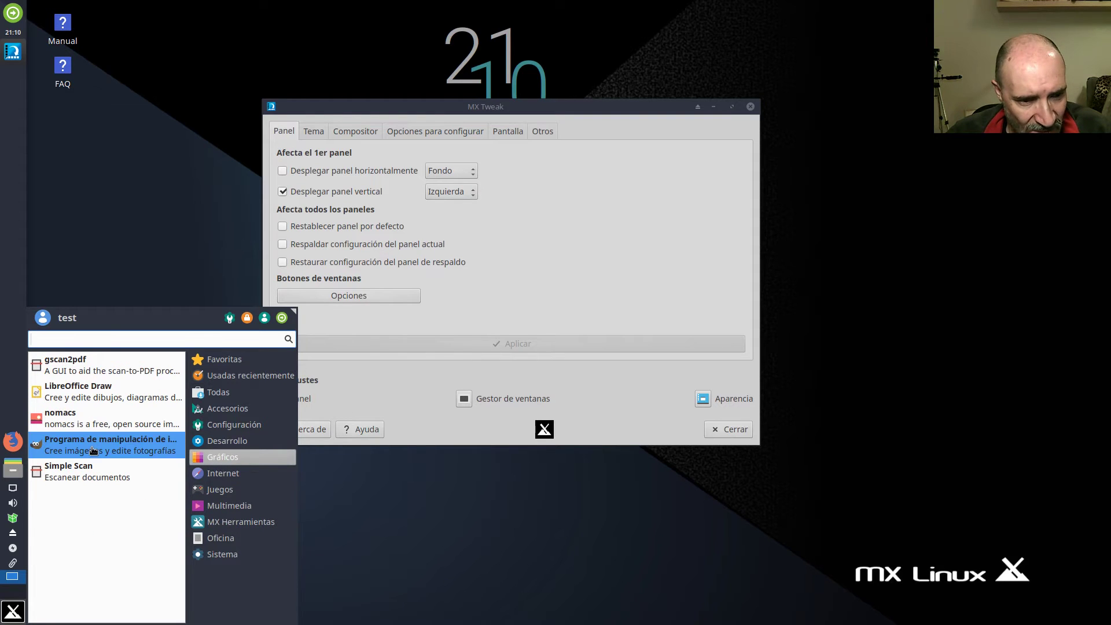
# Launch Simple Scan and try its window options and taskbar entry menu.
pyautogui.click(82, 476)
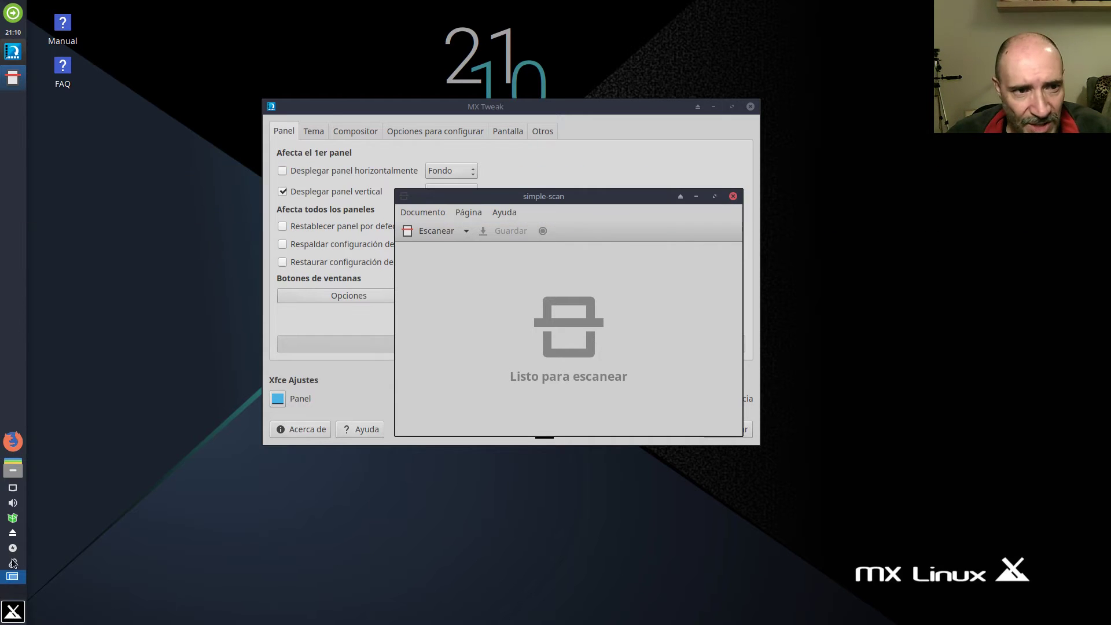
pyautogui.click(407, 198)
pyautogui.click(406, 198)
pyautogui.click(405, 198)
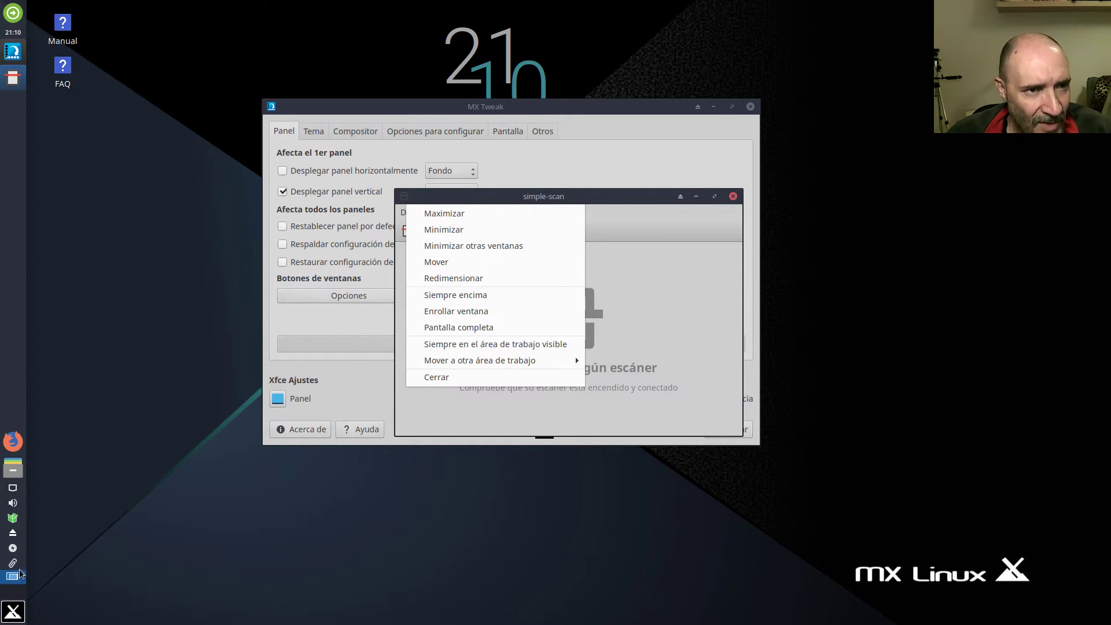
pyautogui.click(13, 80)
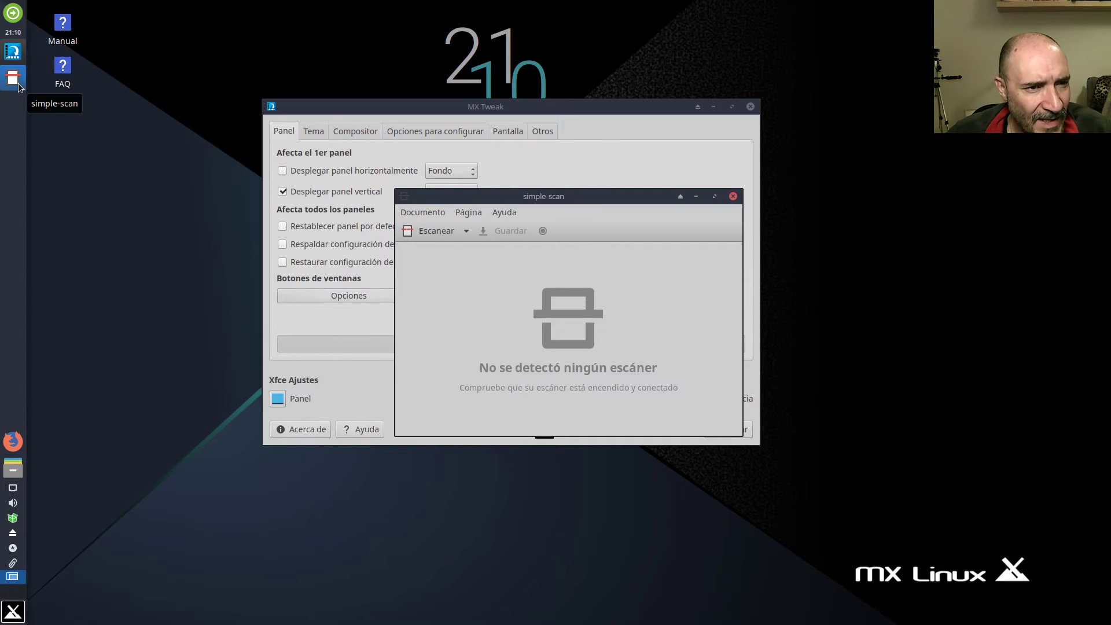
pyautogui.rightClick(12, 79)
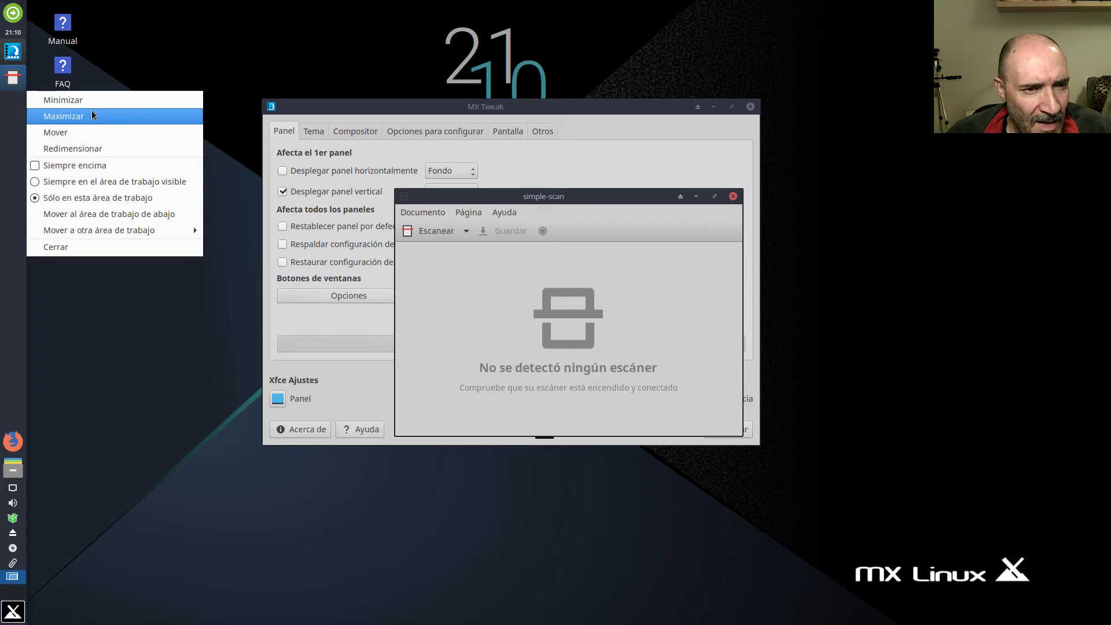
pyautogui.click(135, 290)
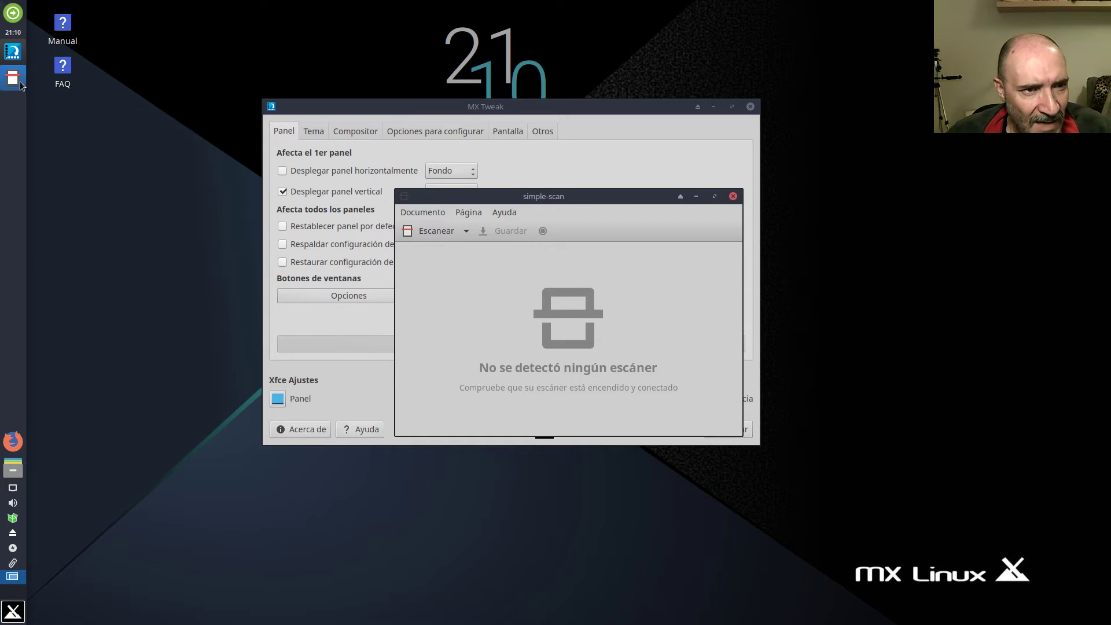
pyautogui.moveTo(22, 86); pyautogui.dragTo(6, 416)
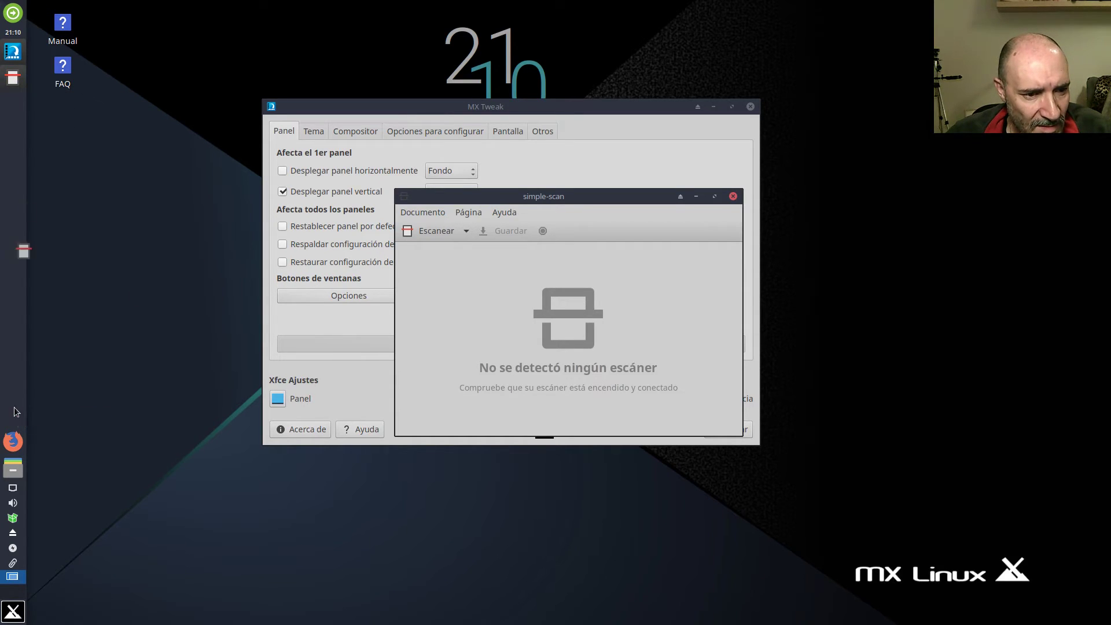
# Close Simple Scan and bring up the panel's Añadir elementos nuevos dialog.
pyautogui.click(733, 196)
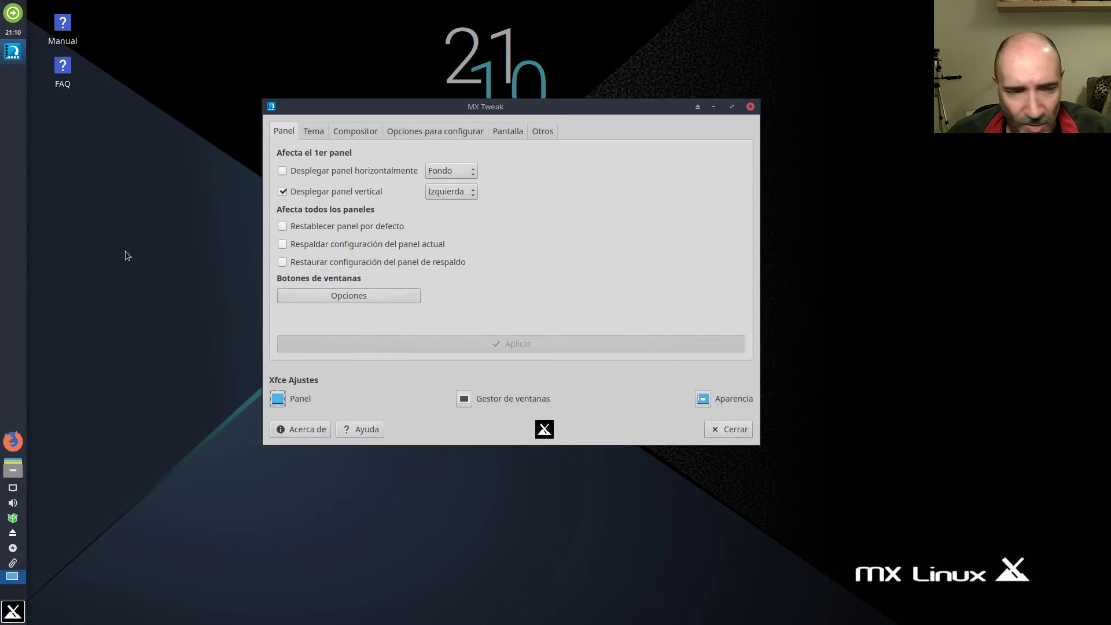
pyautogui.rightClick(23, 224)
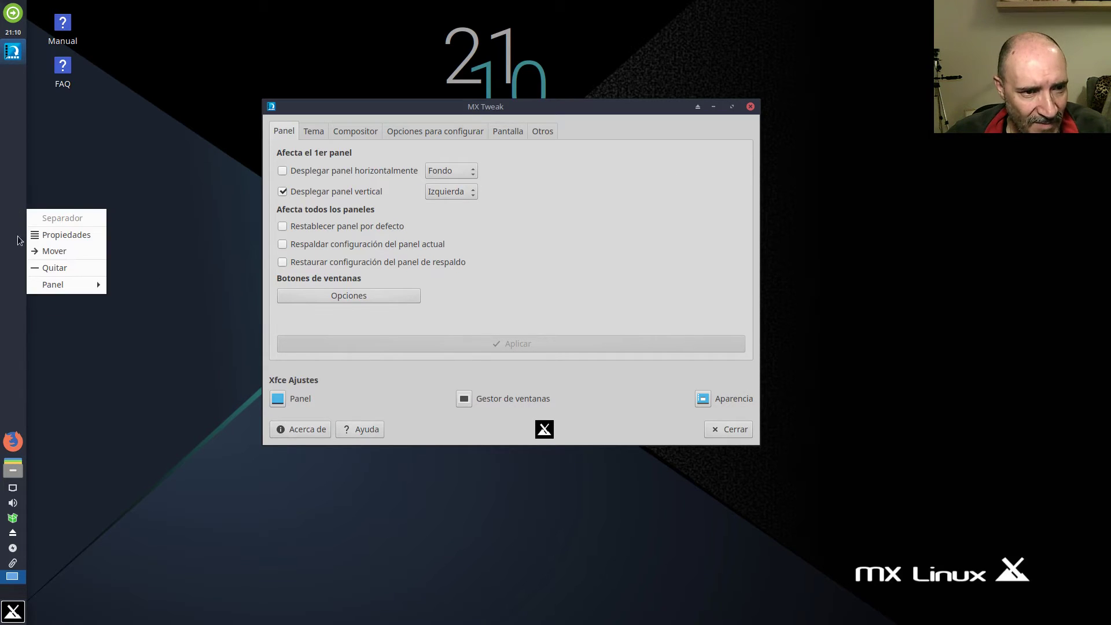
pyautogui.moveTo(39, 285)
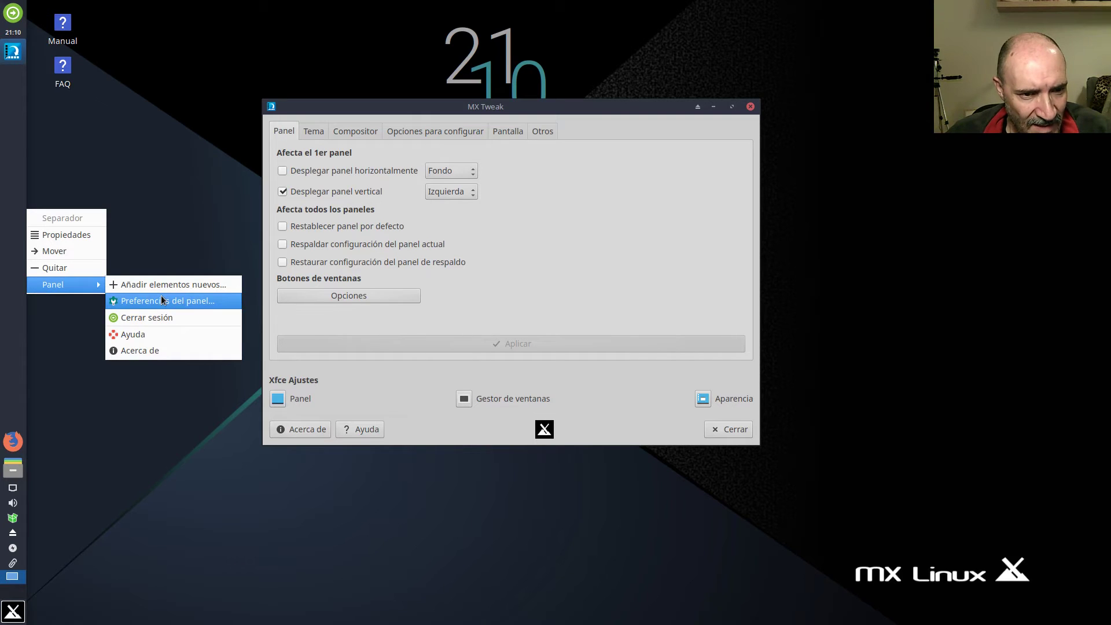
pyautogui.click(173, 280)
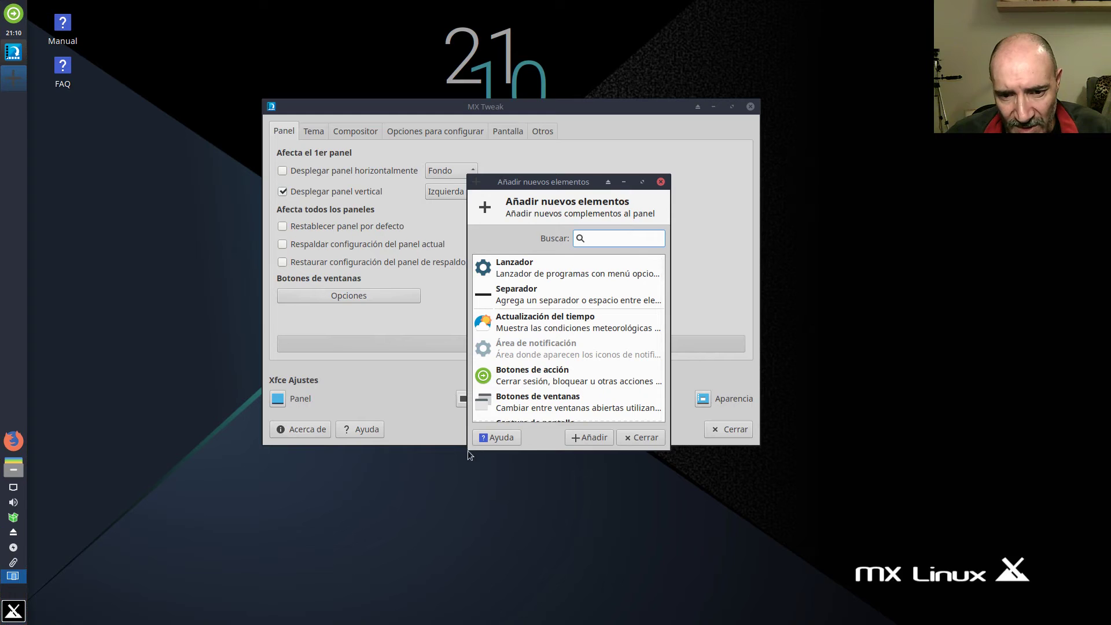
# Enlarge the add-items dialog and scan its plugin list, briefly searching 'gim'.
pyautogui.moveTo(468, 449); pyautogui.dragTo(405, 540)
pyautogui.scroll(-3, 603, 417)
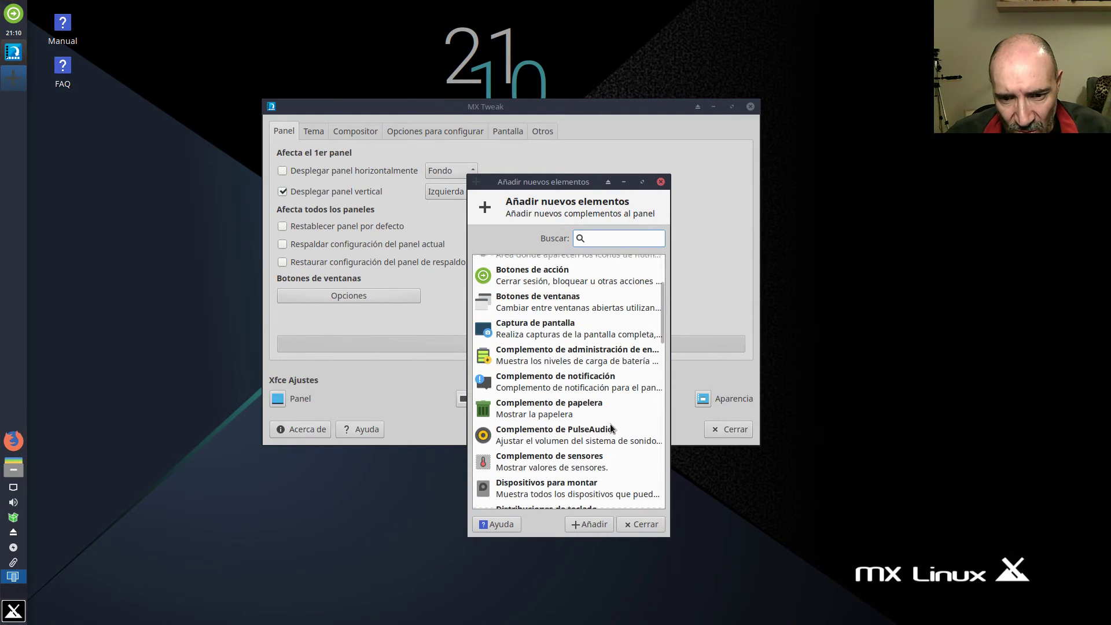
pyautogui.scroll(-8, 607, 435)
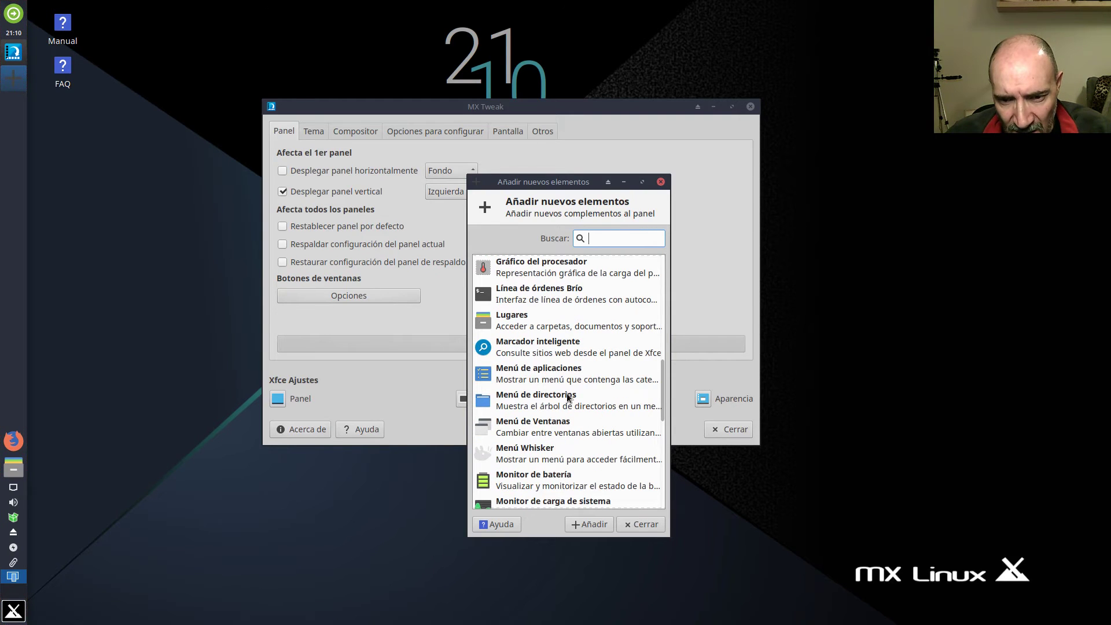
pyautogui.scroll(-3, 567, 394)
pyautogui.scroll(-3, 566, 394)
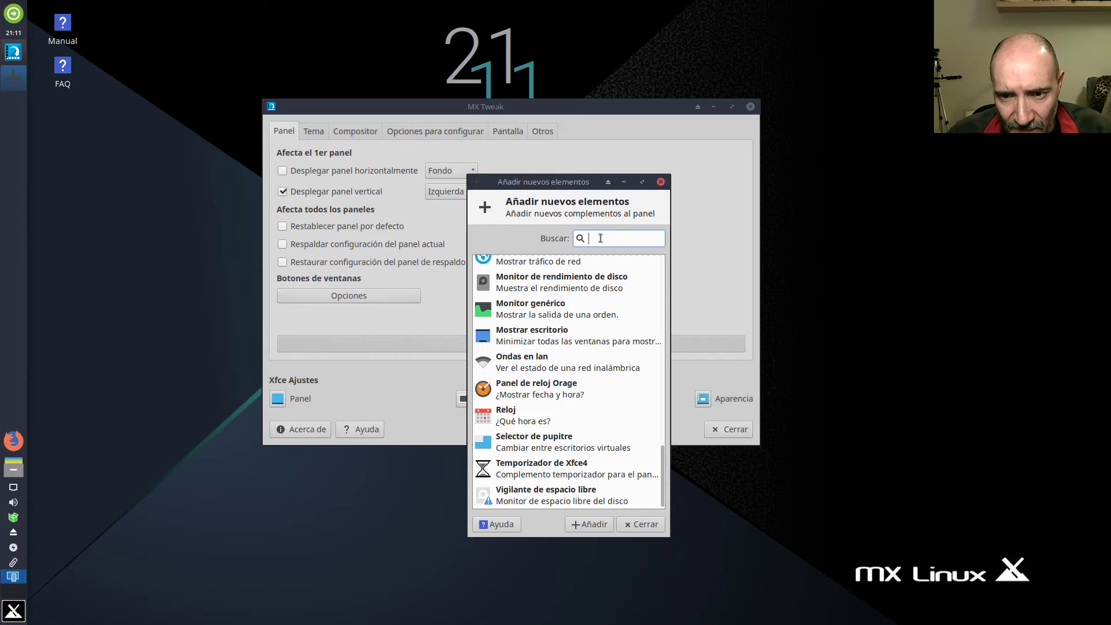
pyautogui.write('gimp')
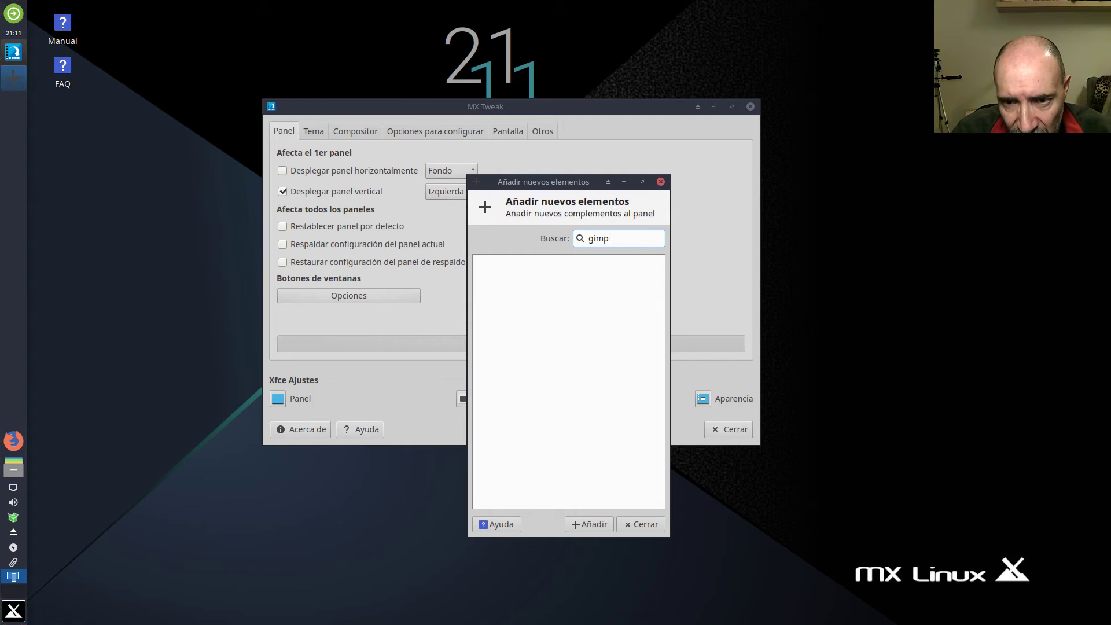
pyautogui.press('BackSpace')
pyautogui.press('BackSpace')
pyautogui.press('BackSpace')
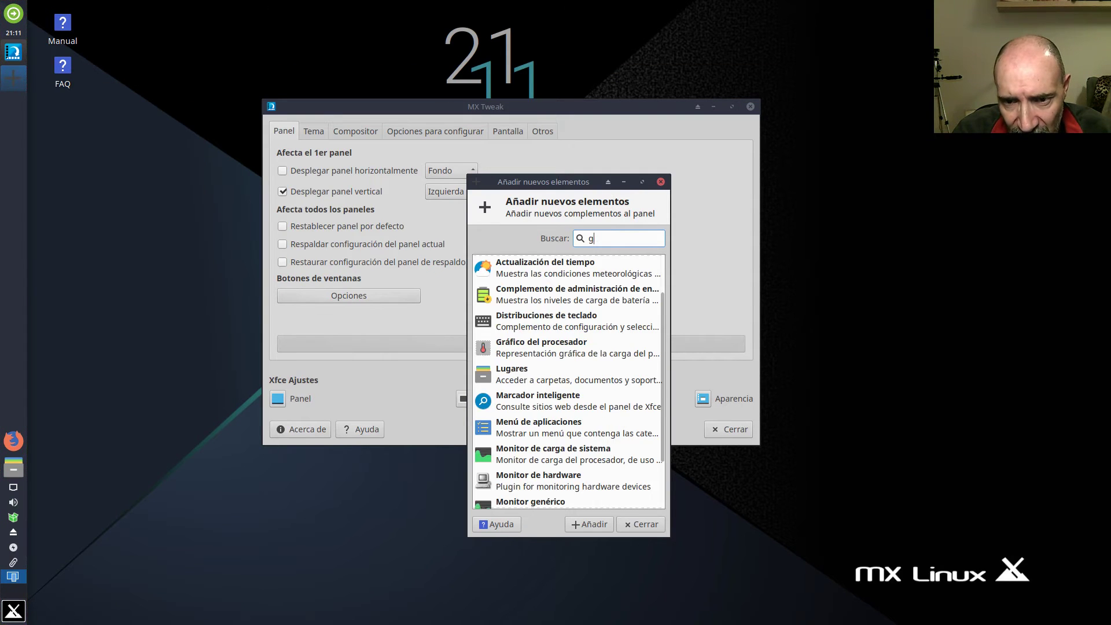
pyautogui.scroll(2, 589, 318)
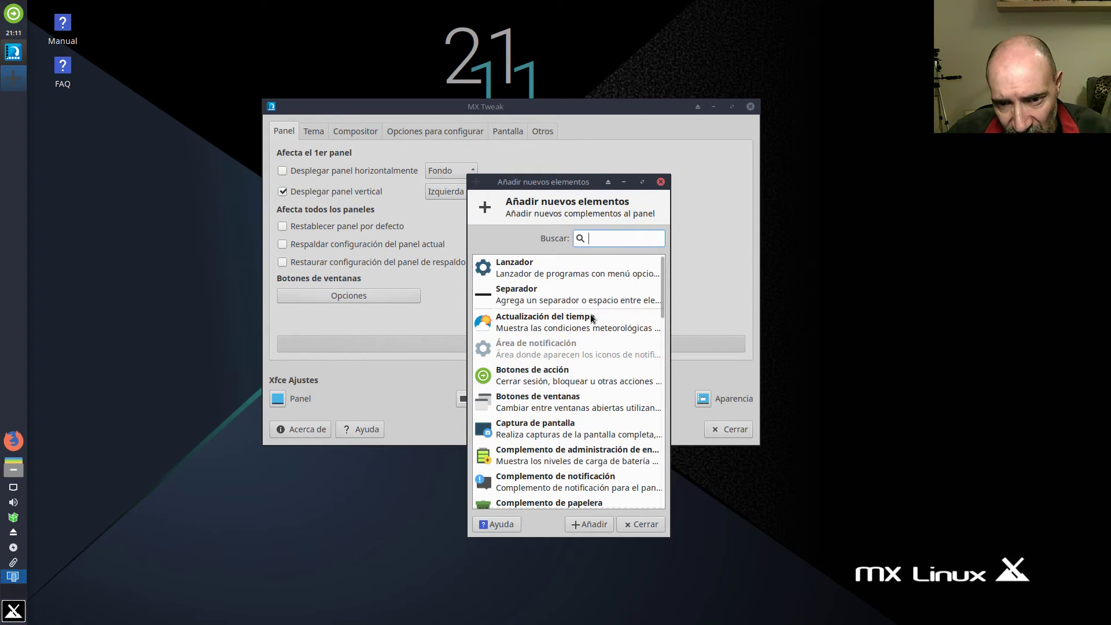
# Add two Lanzador launchers to the panel, then close the dialog and MX Tweak.
pyautogui.click(534, 273)
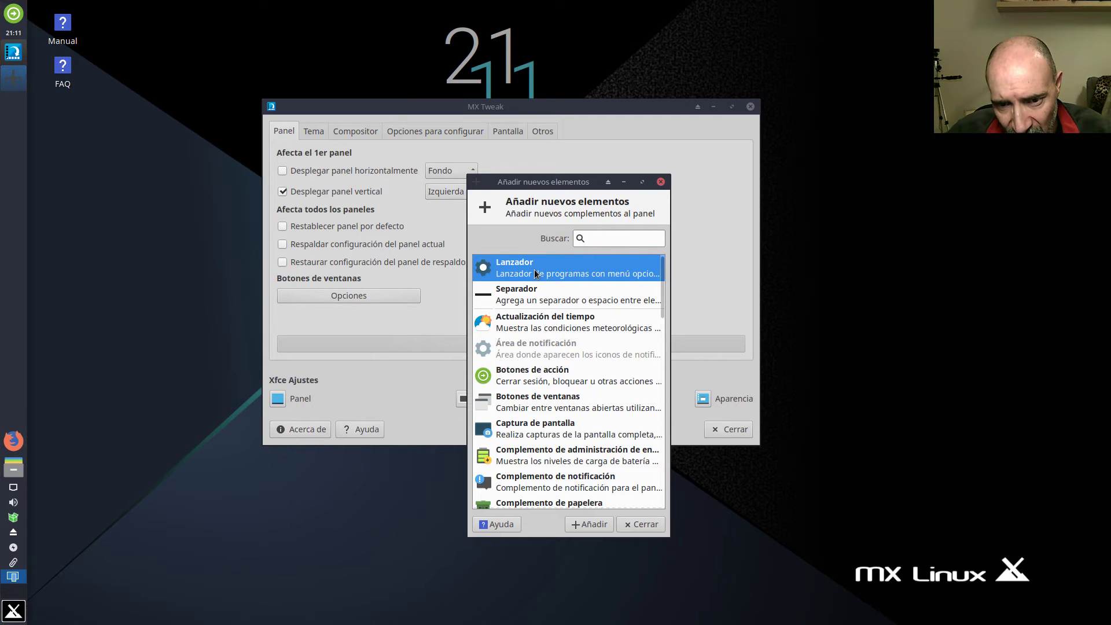
pyautogui.doubleClick(534, 270)
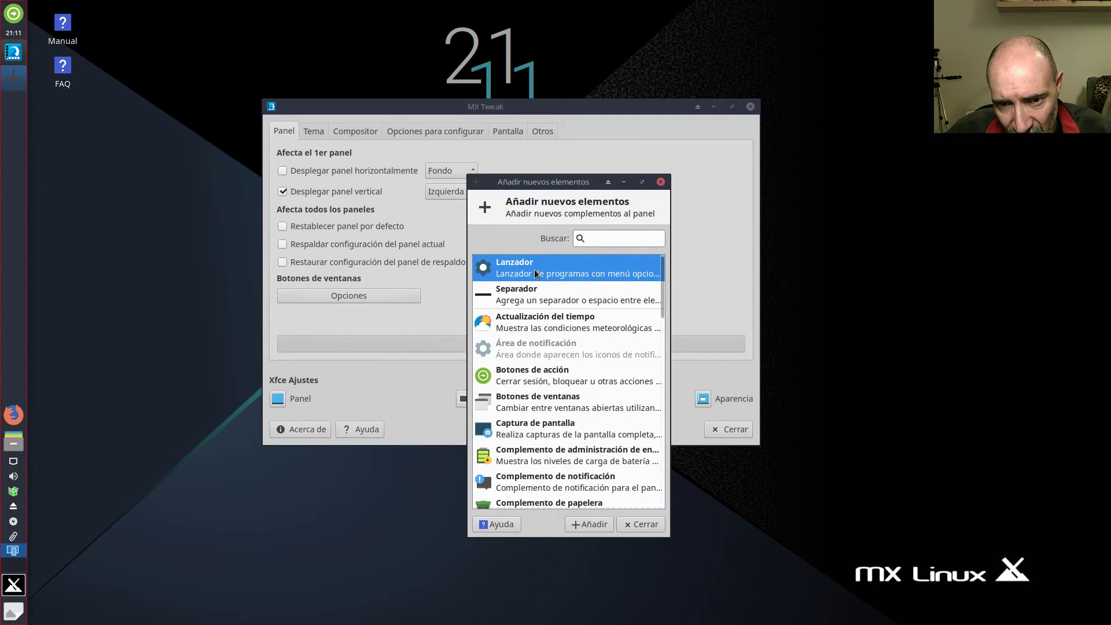
pyautogui.click(588, 526)
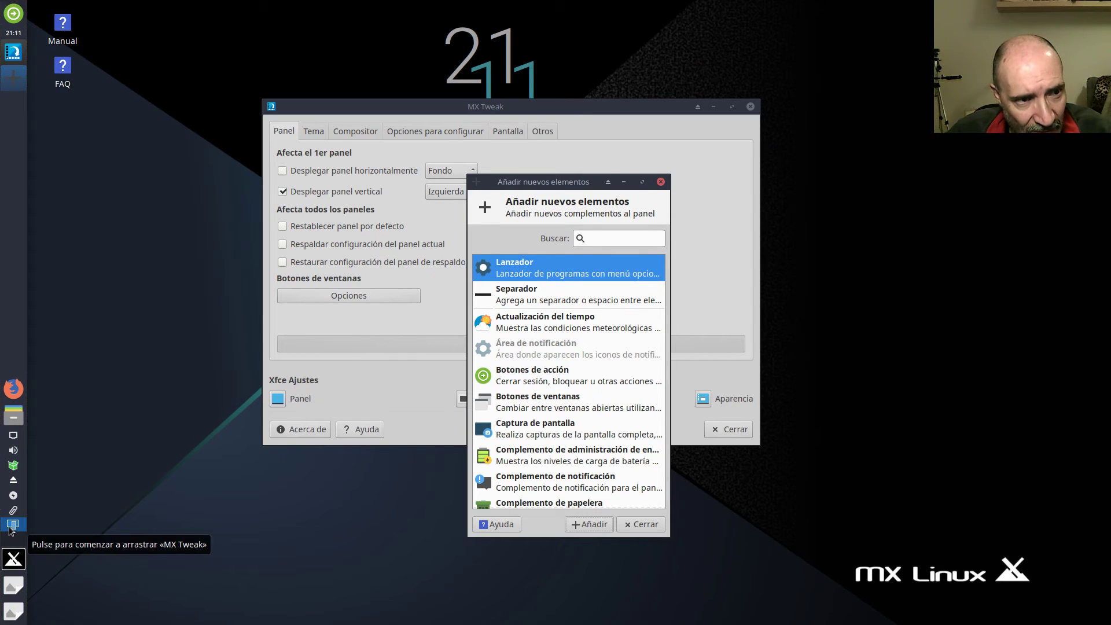
pyautogui.rightClick(7, 85)
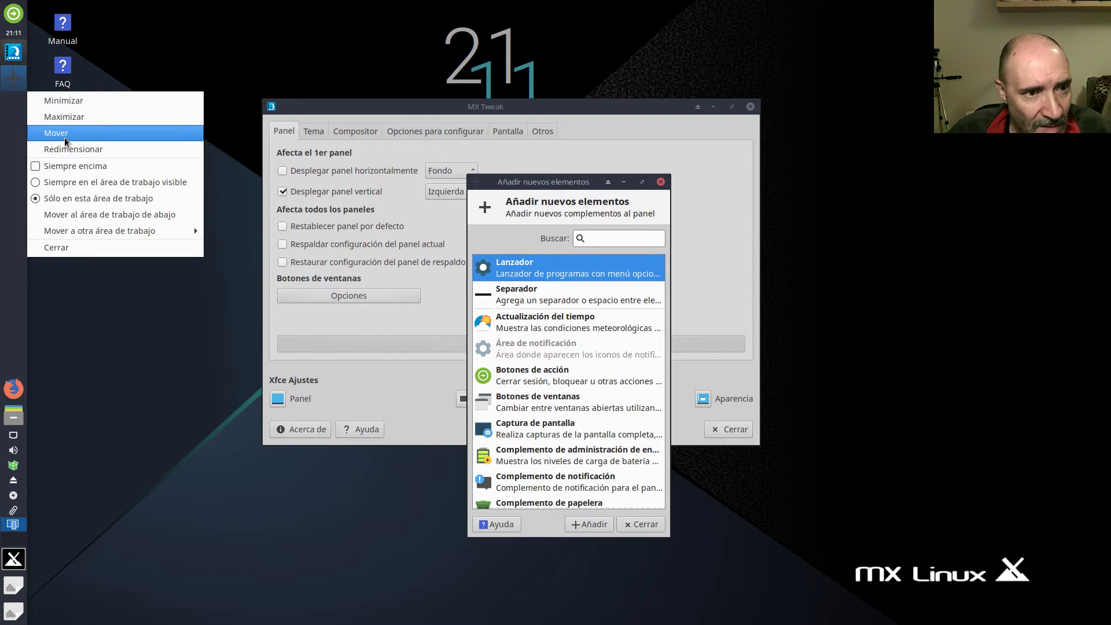
pyautogui.click(74, 248)
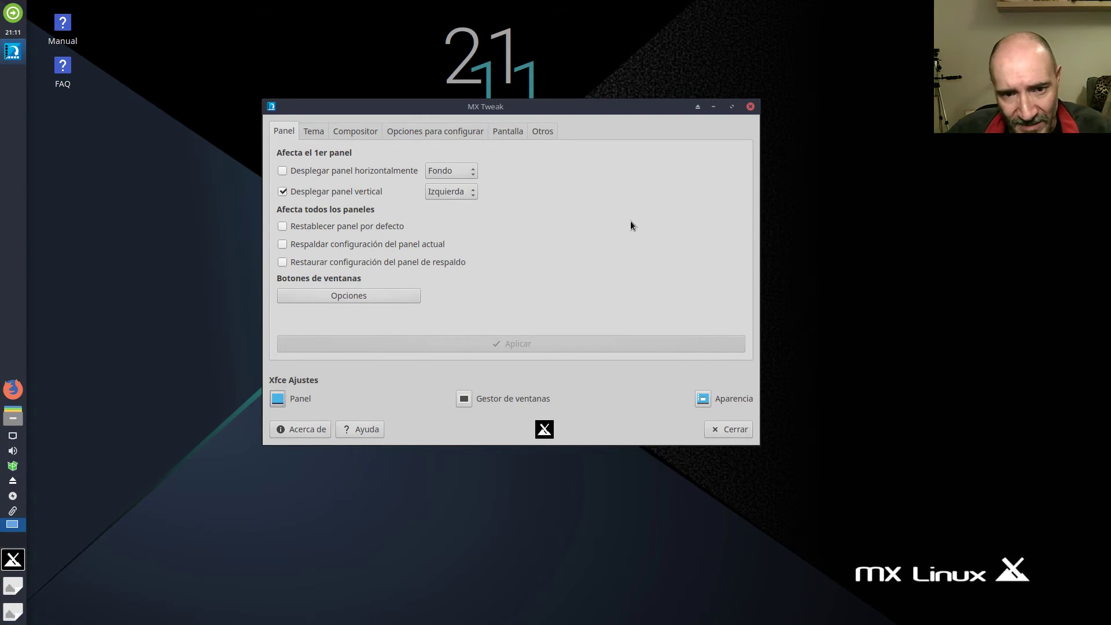
pyautogui.hotkey('alt', 'F4')
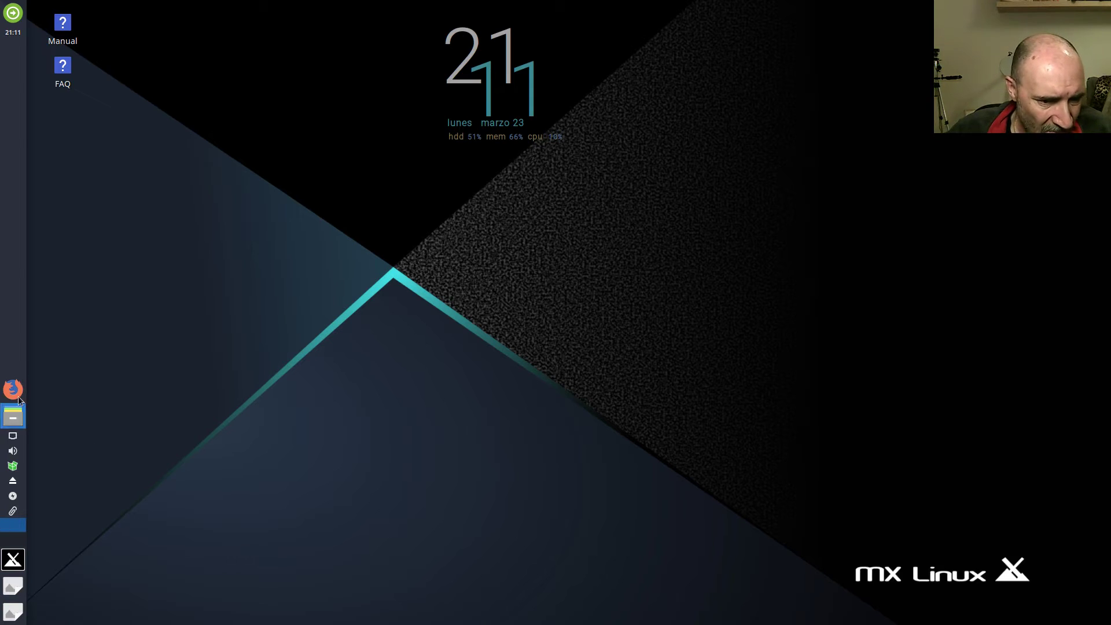
# Bring up the new launcher's properties and remove the extra empty launcher (Quitar).
pyautogui.rightClick(15, 588)
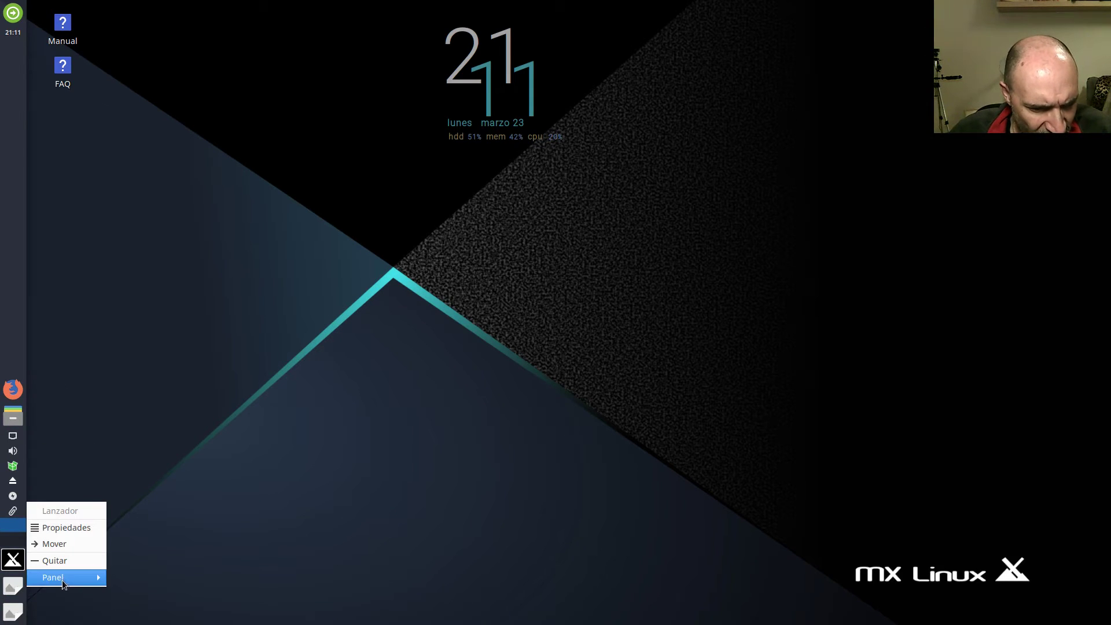
pyautogui.moveTo(63, 578)
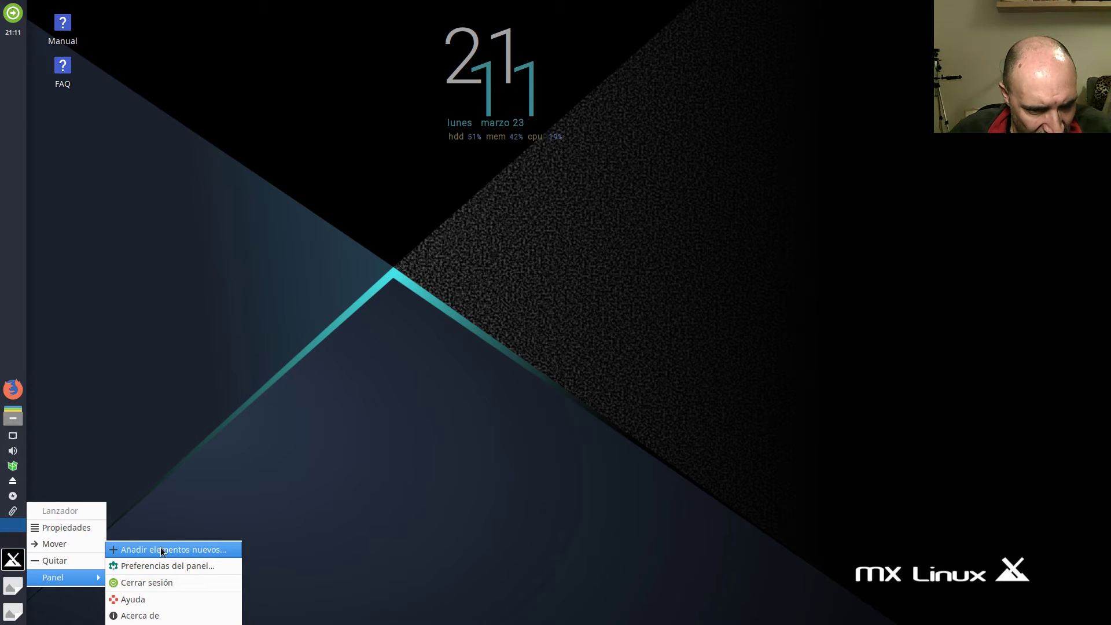
pyautogui.click(65, 526)
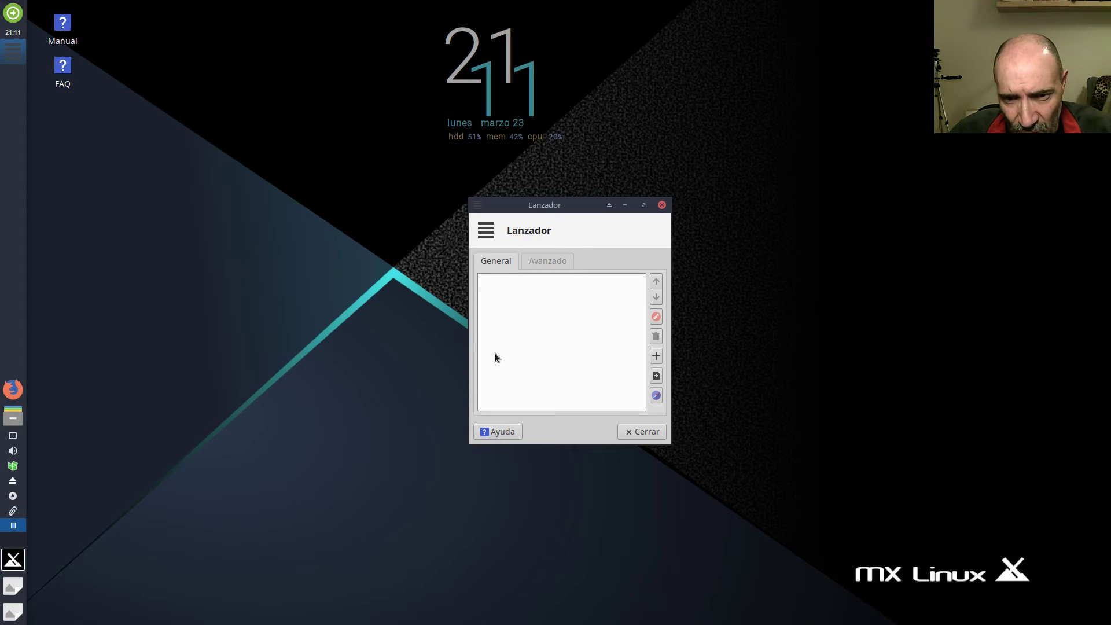
pyautogui.rightClick(17, 615)
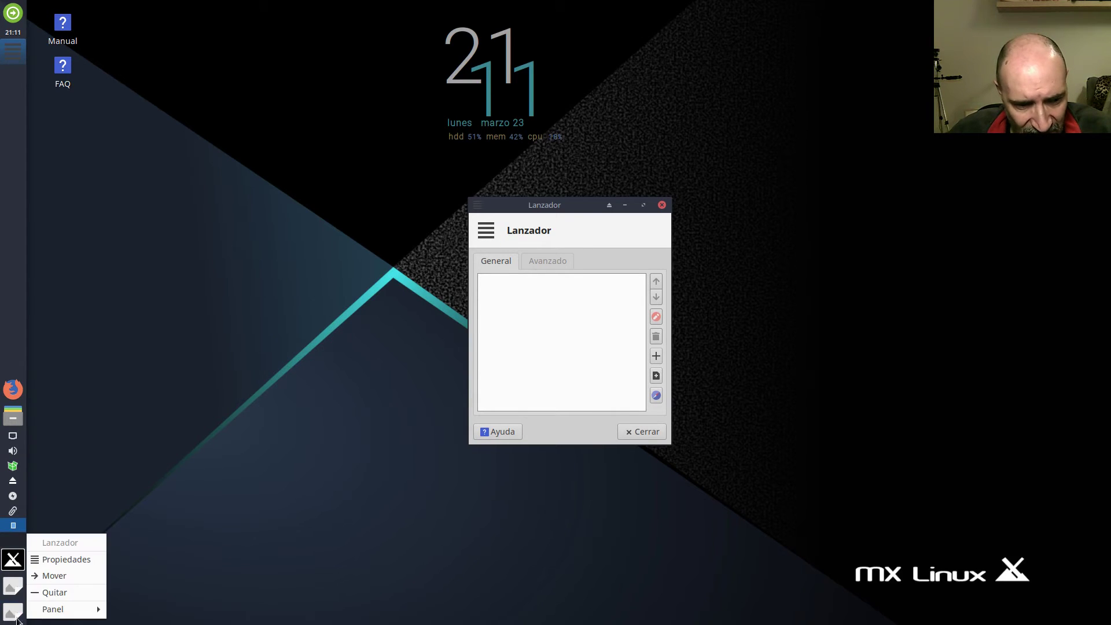
pyautogui.click(55, 591)
pyautogui.click(613, 333)
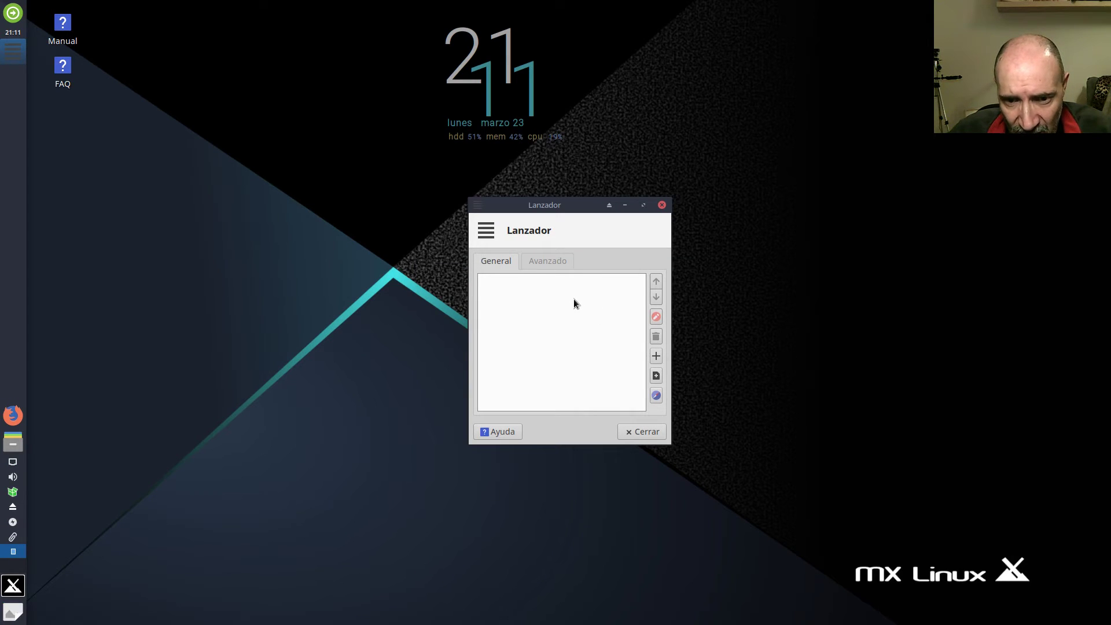
# Add Advanced Network Configuration to the launcher and close its properties.
pyautogui.click(656, 356)
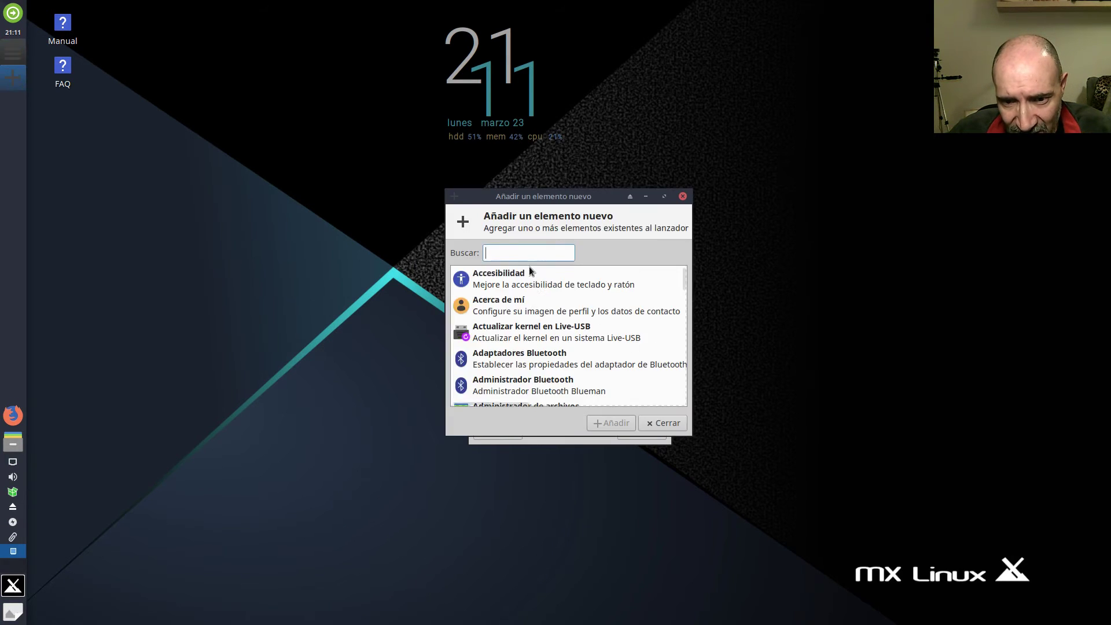
pyautogui.scroll(-5, 521, 347)
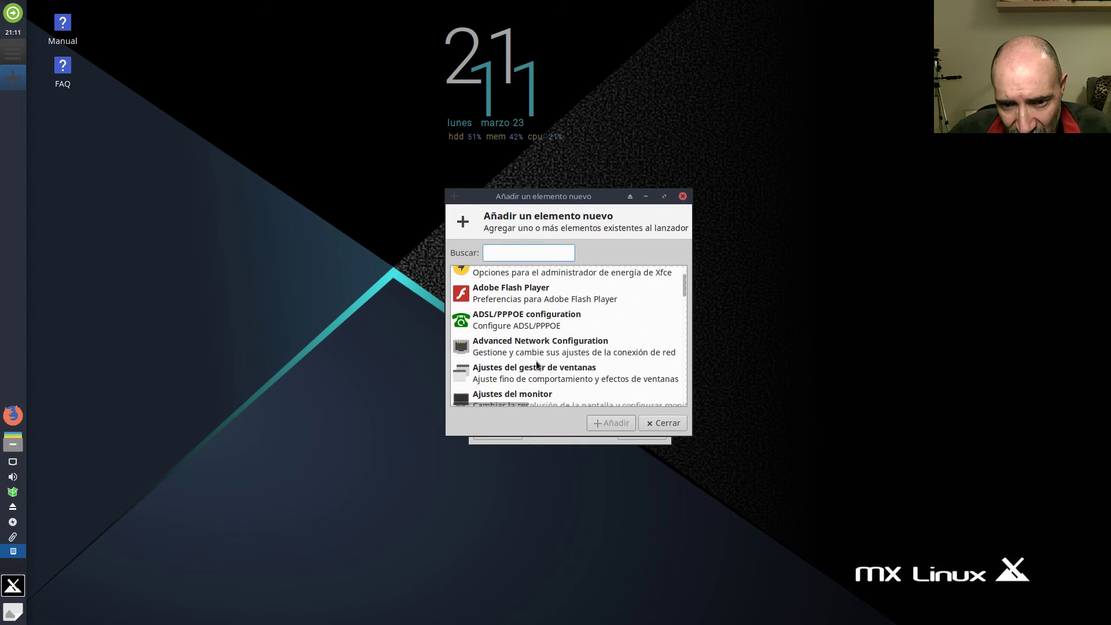
pyautogui.click(534, 347)
pyautogui.click(612, 422)
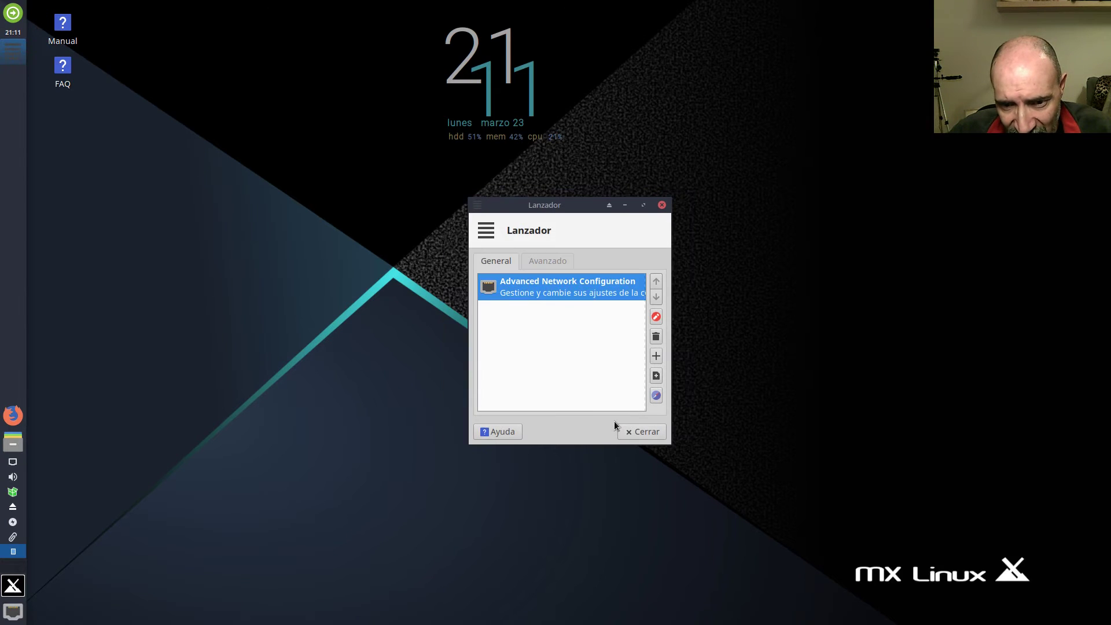
pyautogui.click(643, 431)
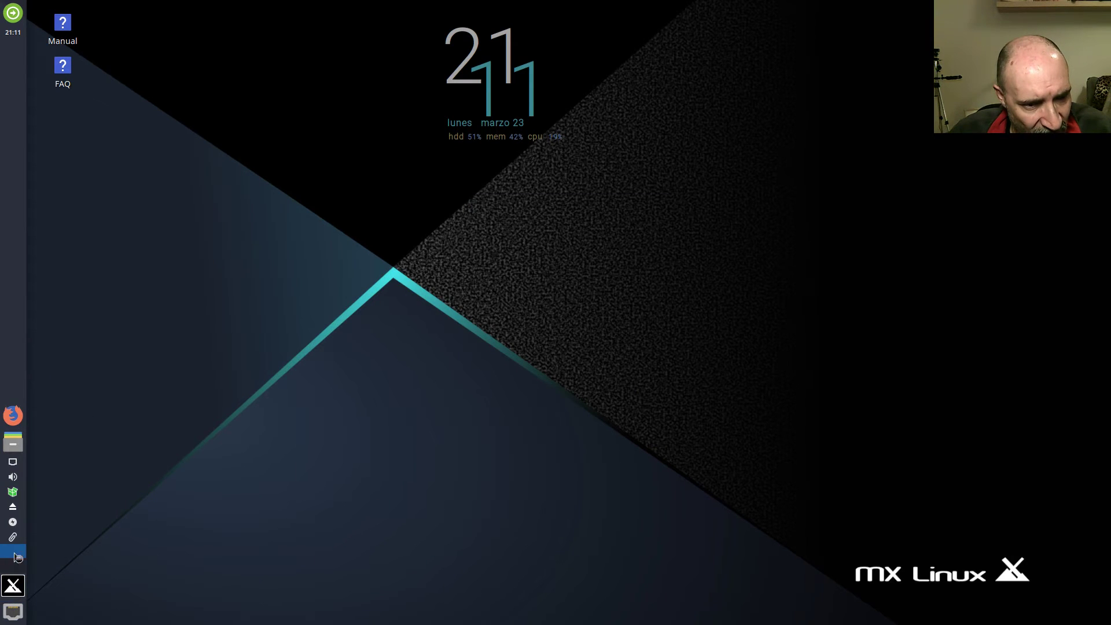
pyautogui.click(12, 614)
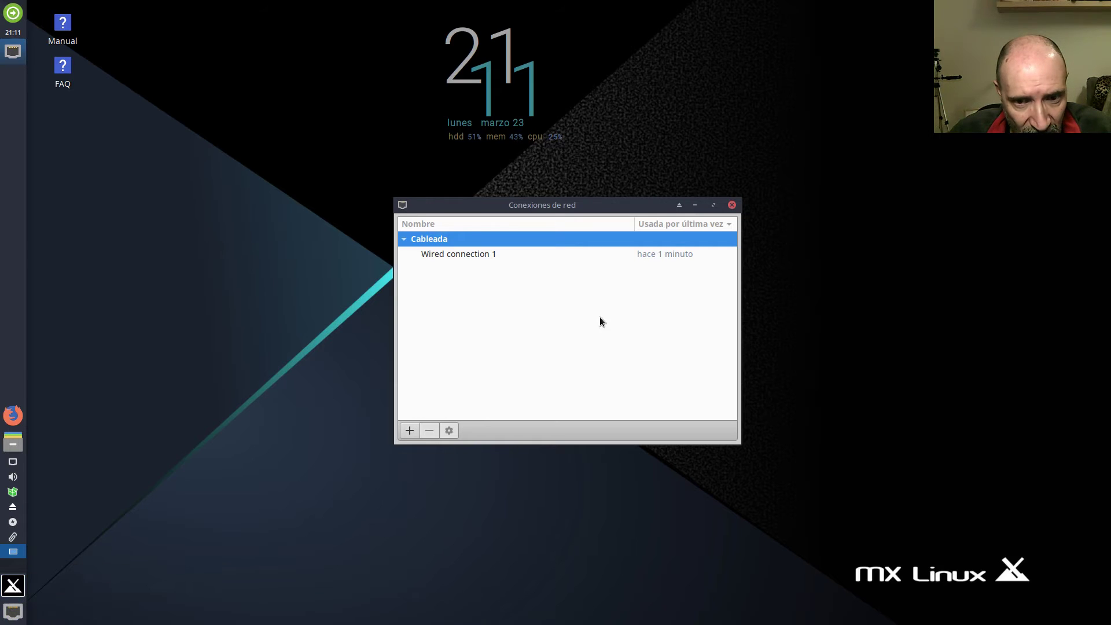
pyautogui.click(732, 205)
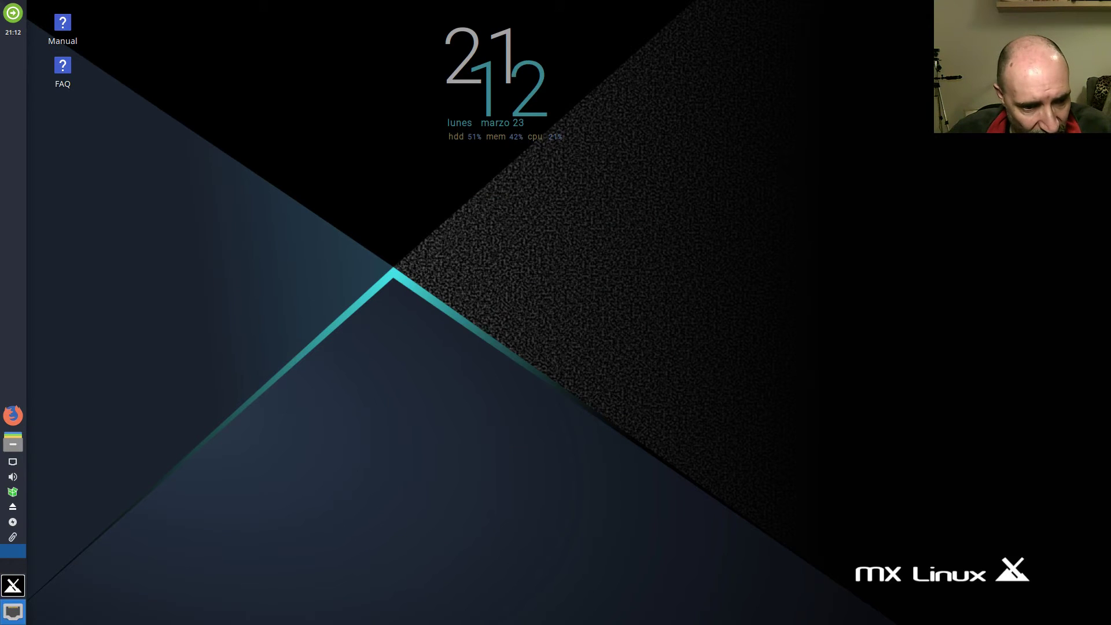
pyautogui.rightClick(9, 617)
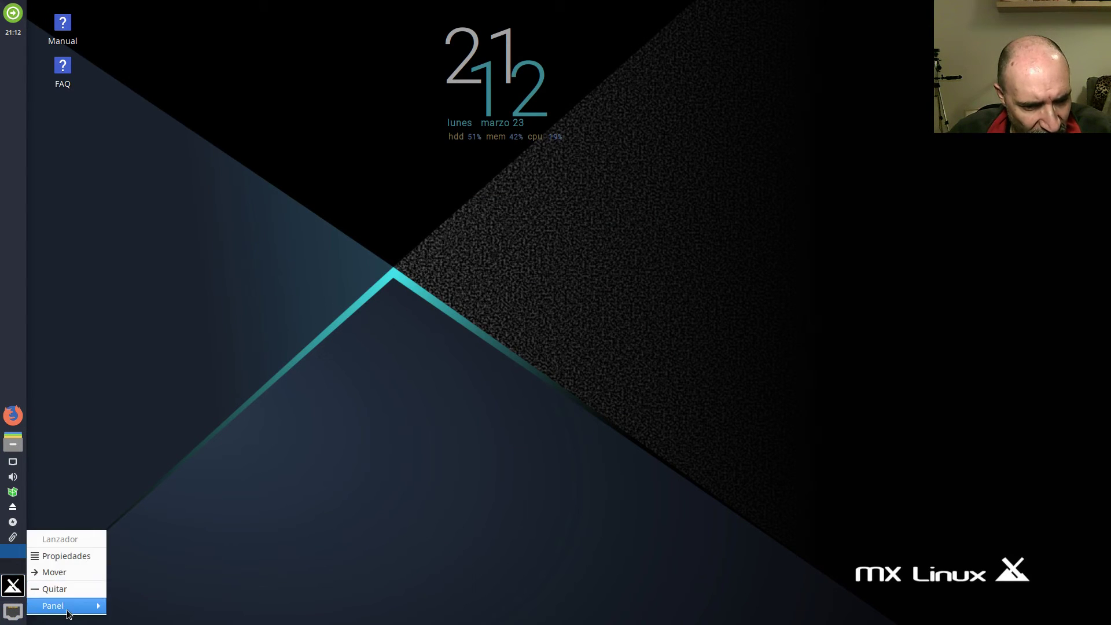
pyautogui.moveTo(78, 605)
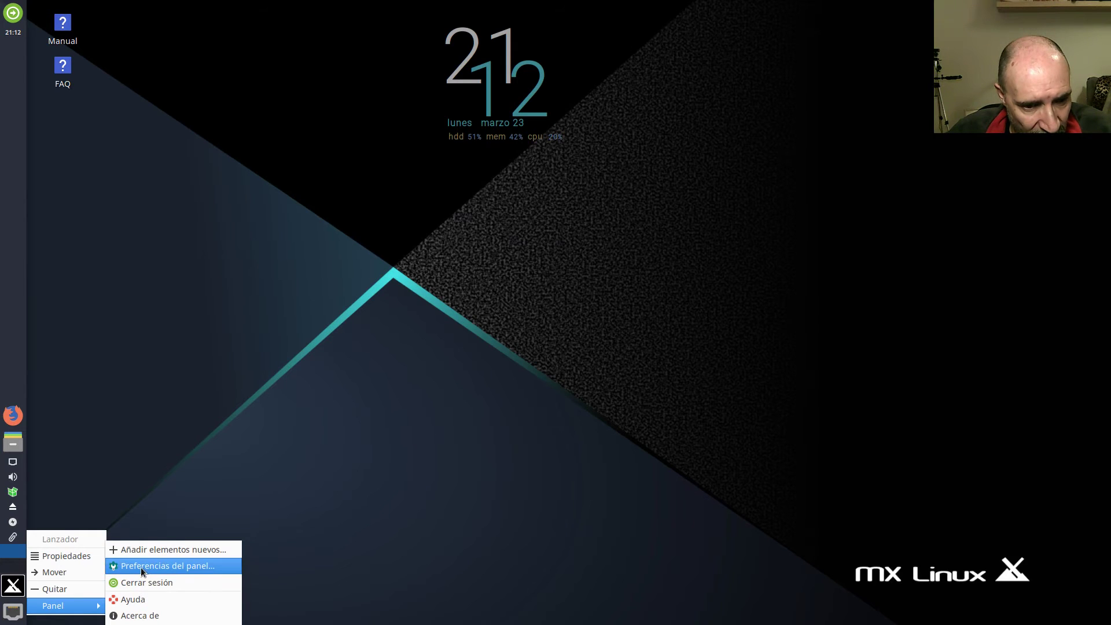
pyautogui.click(66, 556)
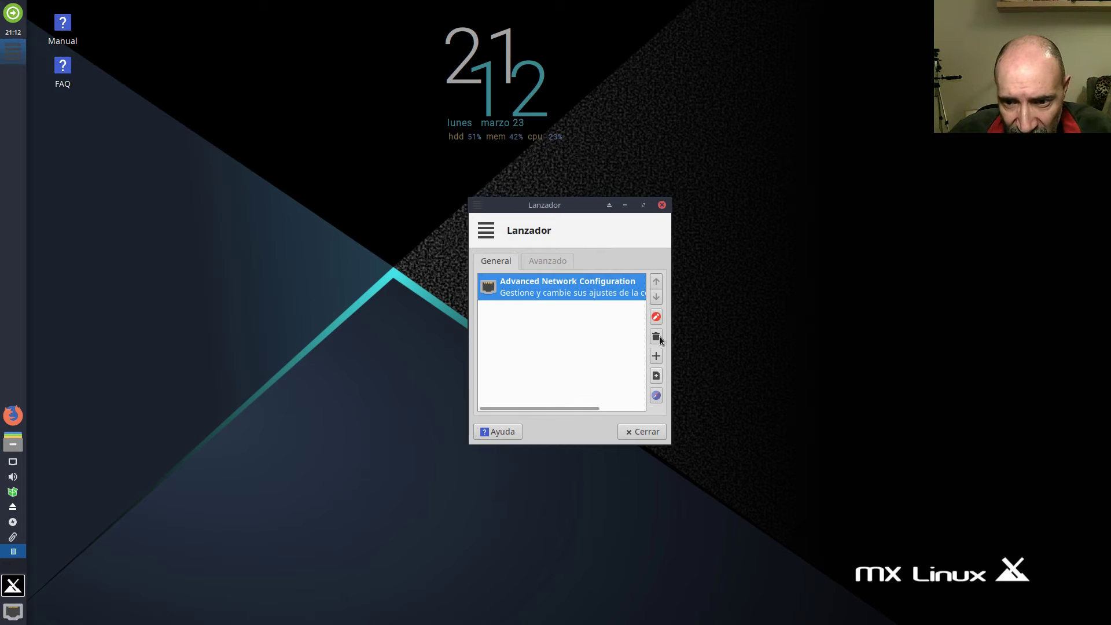
pyautogui.click(641, 433)
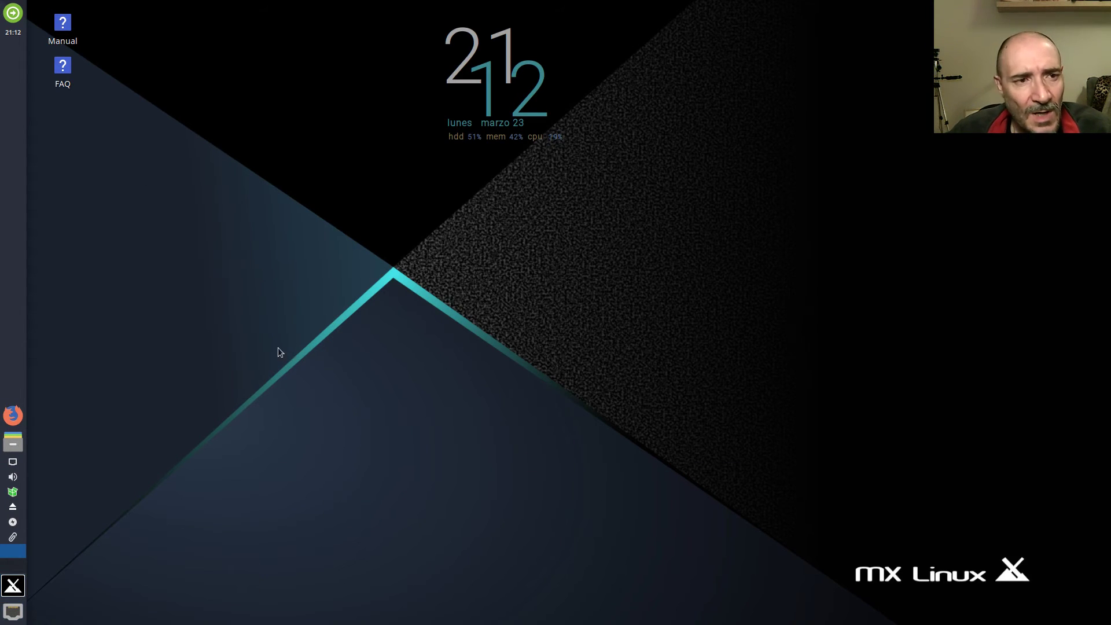
pyautogui.click(18, 585)
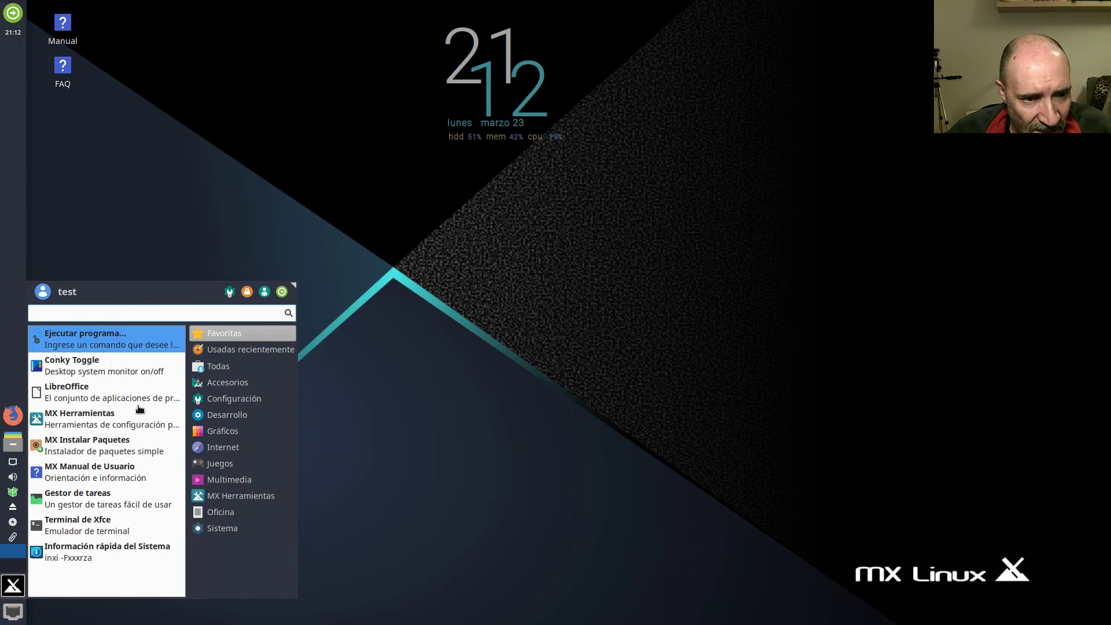
pyautogui.click(242, 517)
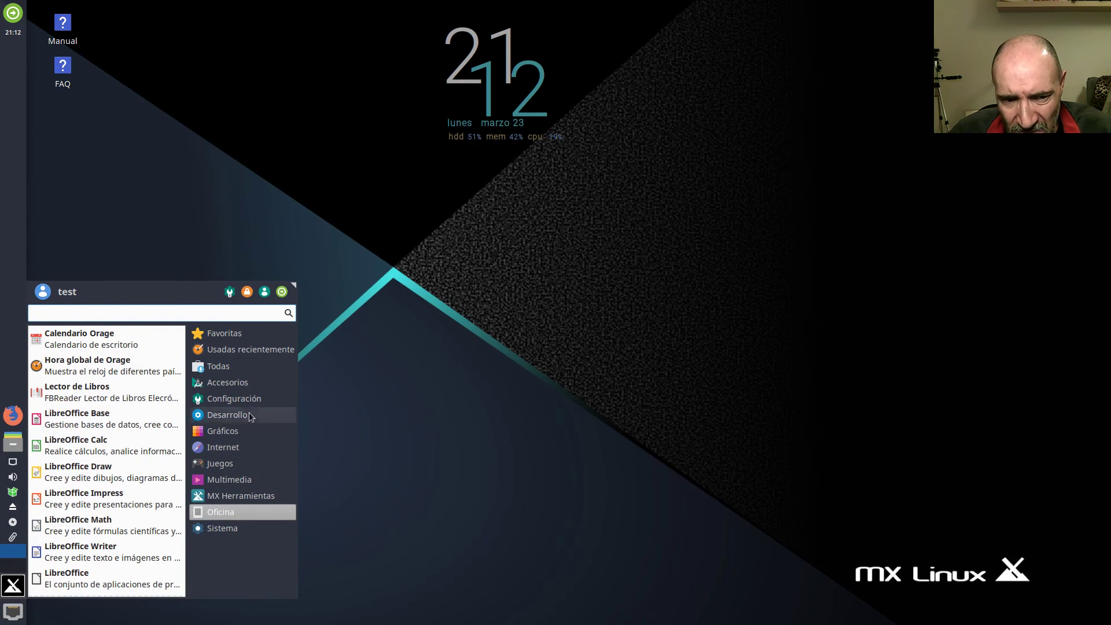
pyautogui.click(238, 398)
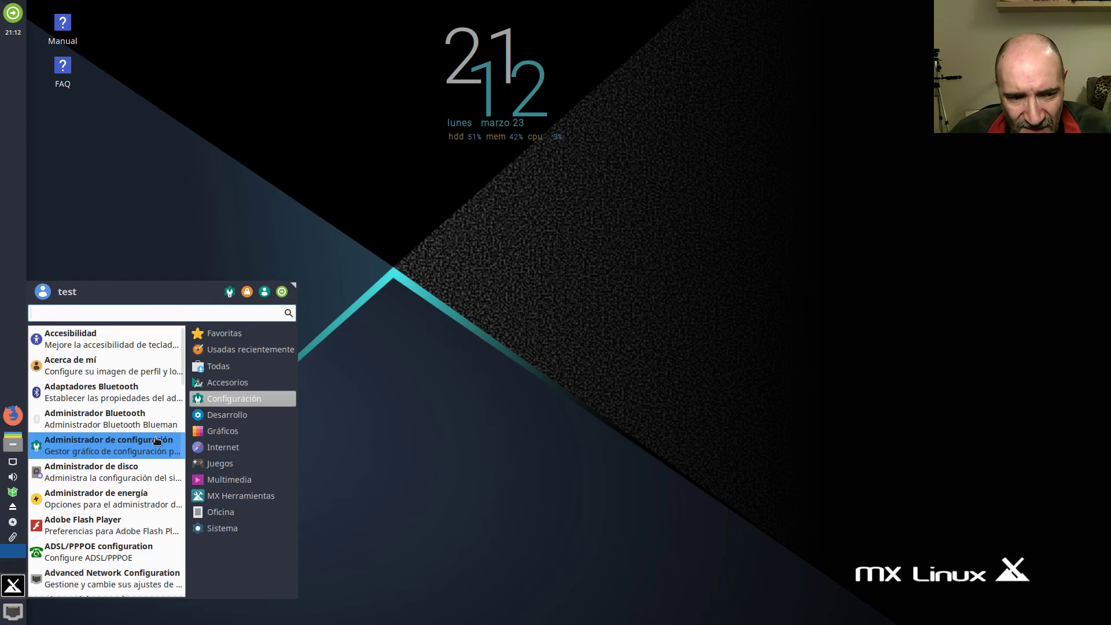
pyautogui.scroll(-4, 155, 447)
pyautogui.scroll(-12, 155, 447)
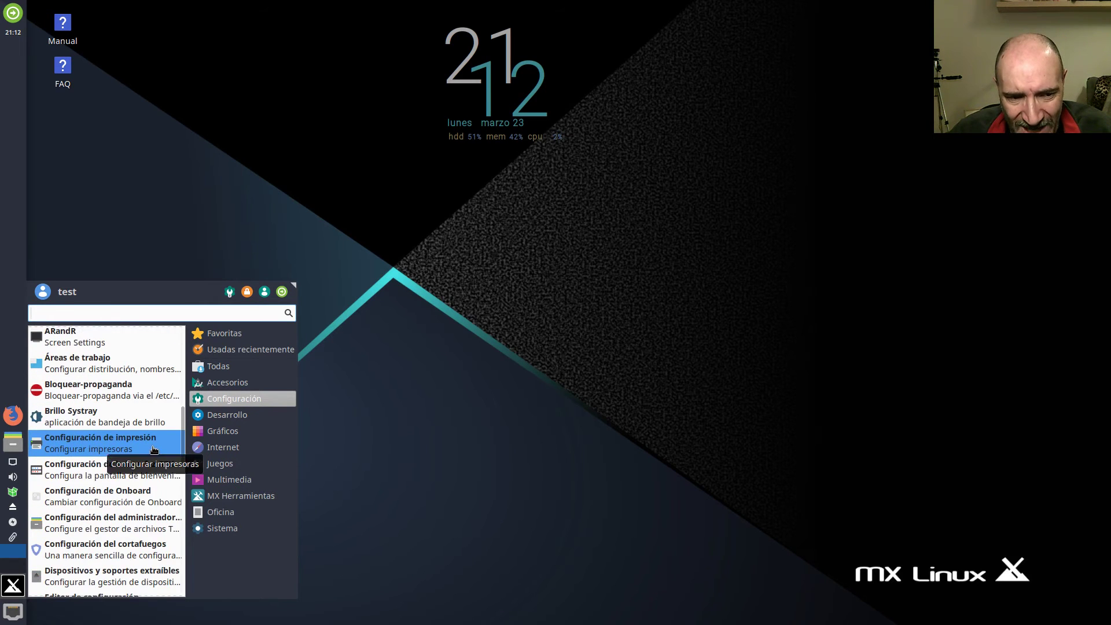
pyautogui.scroll(-3, 154, 449)
pyautogui.click(387, 392)
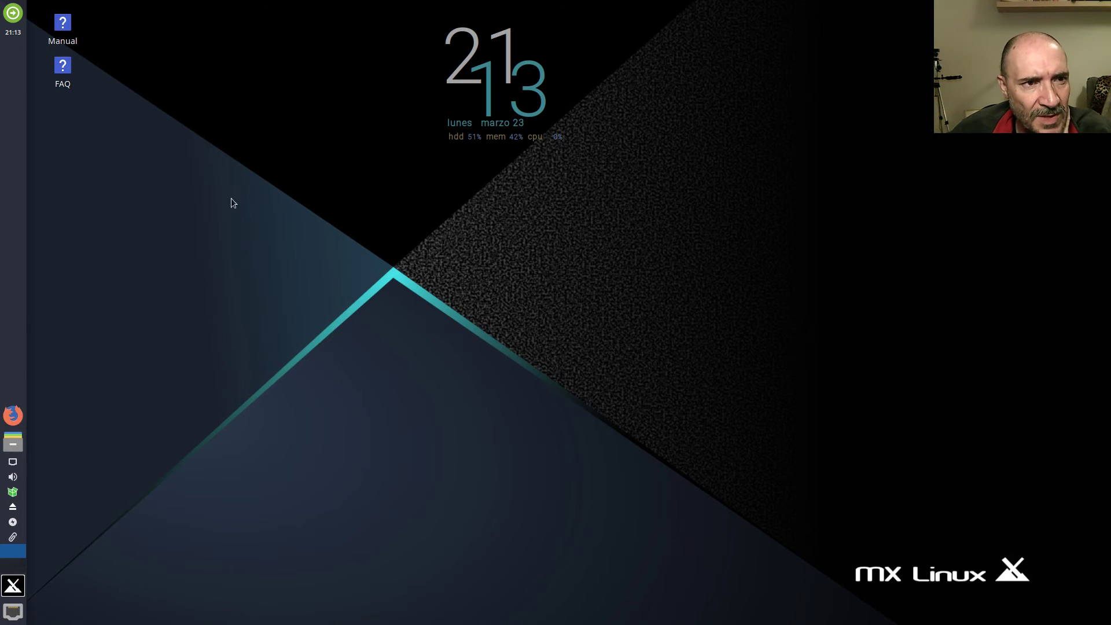
# Cancel the first session-ending prompt, then choose Apagar to shut down the MX-19 guest.
pyautogui.click(15, 13)
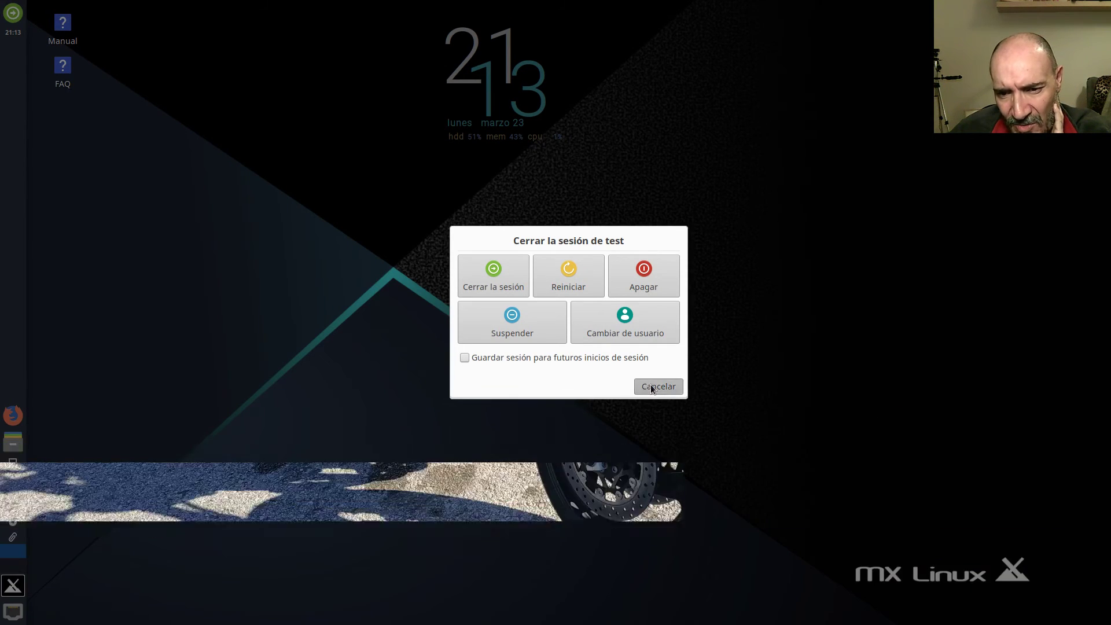
pyautogui.click(651, 387)
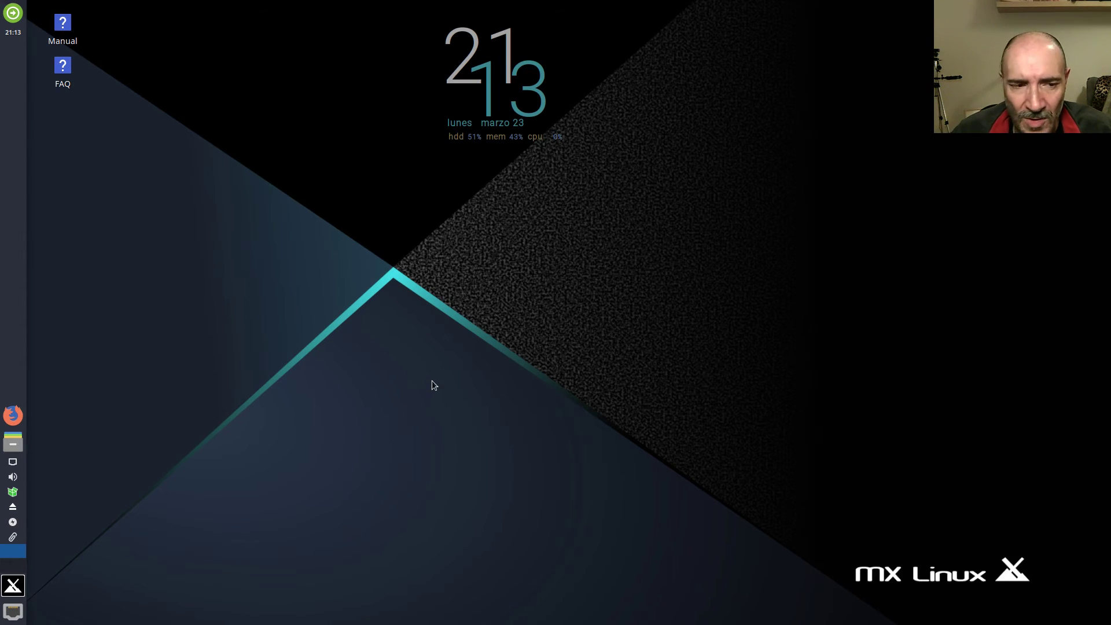
pyautogui.click(2, 15)
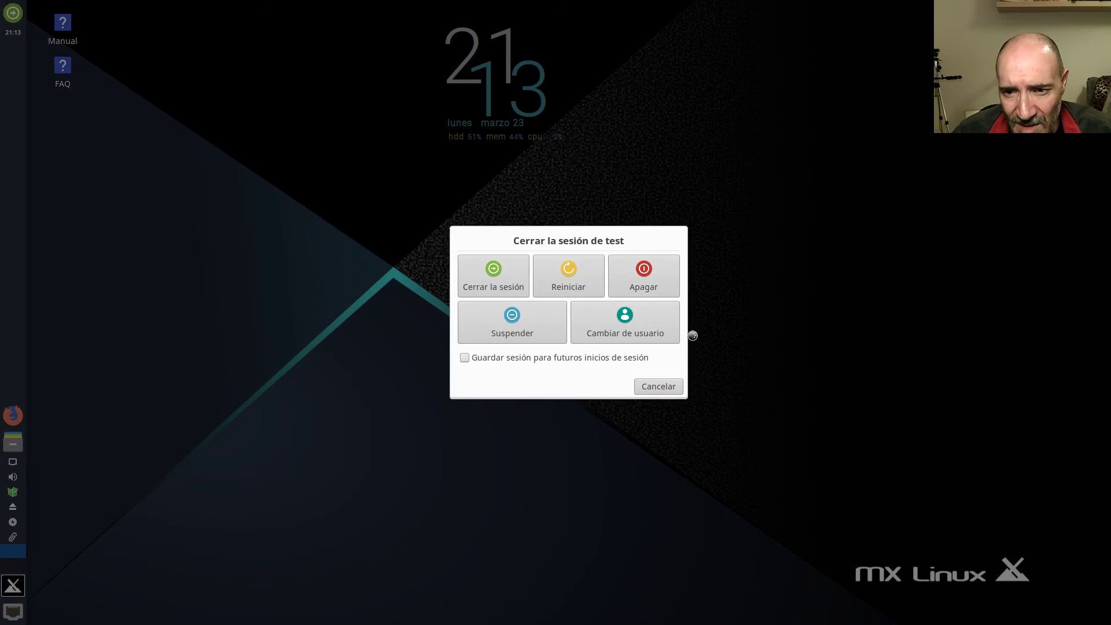
pyautogui.click(652, 278)
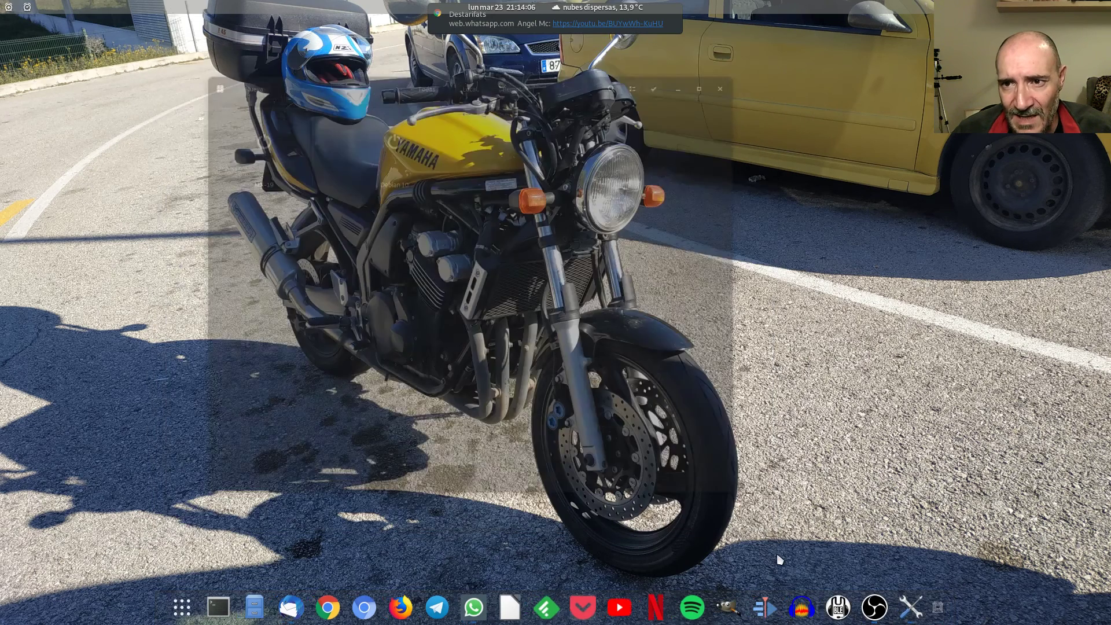
# Close the GNOME Boxes window, returning to the host desktop.
pyautogui.click(759, 59)
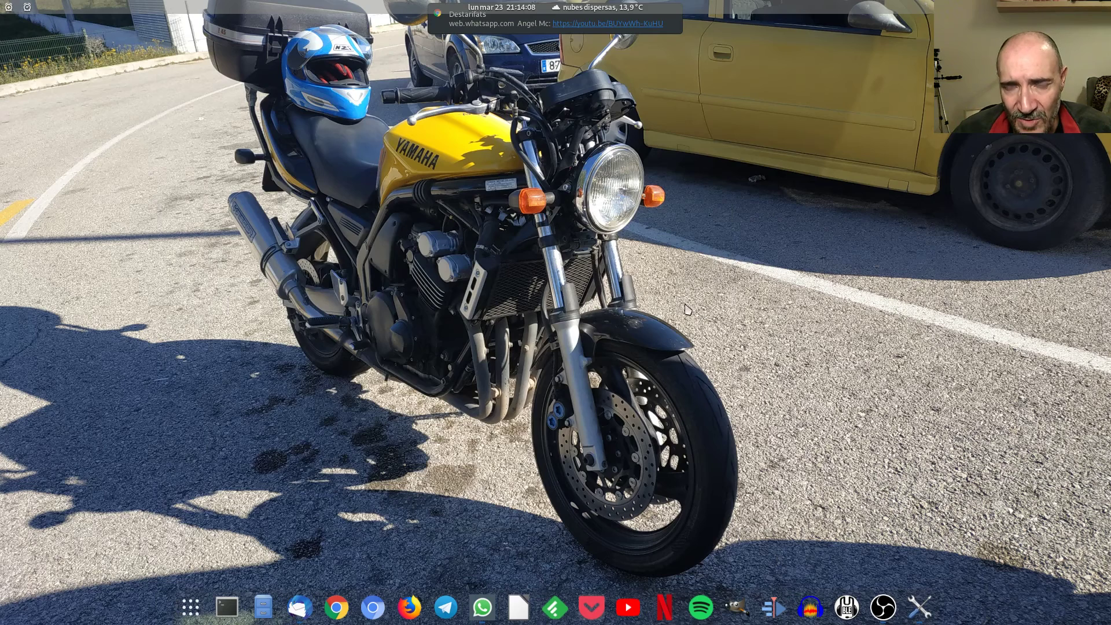